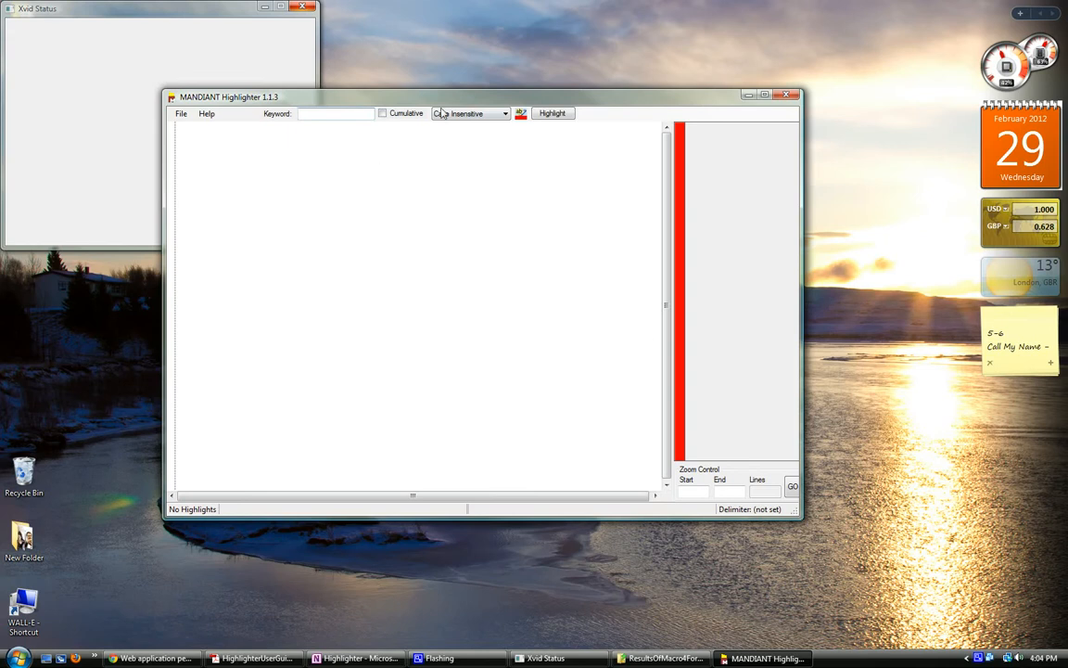
# Step: Load results.txt from the ResultsOfMacro4Forensics folder into MANDIANT Highlighter, minimize the folder window and maximize Highlighter
pyautogui.moveTo(427, 92); pyautogui.dragTo(410, 48)
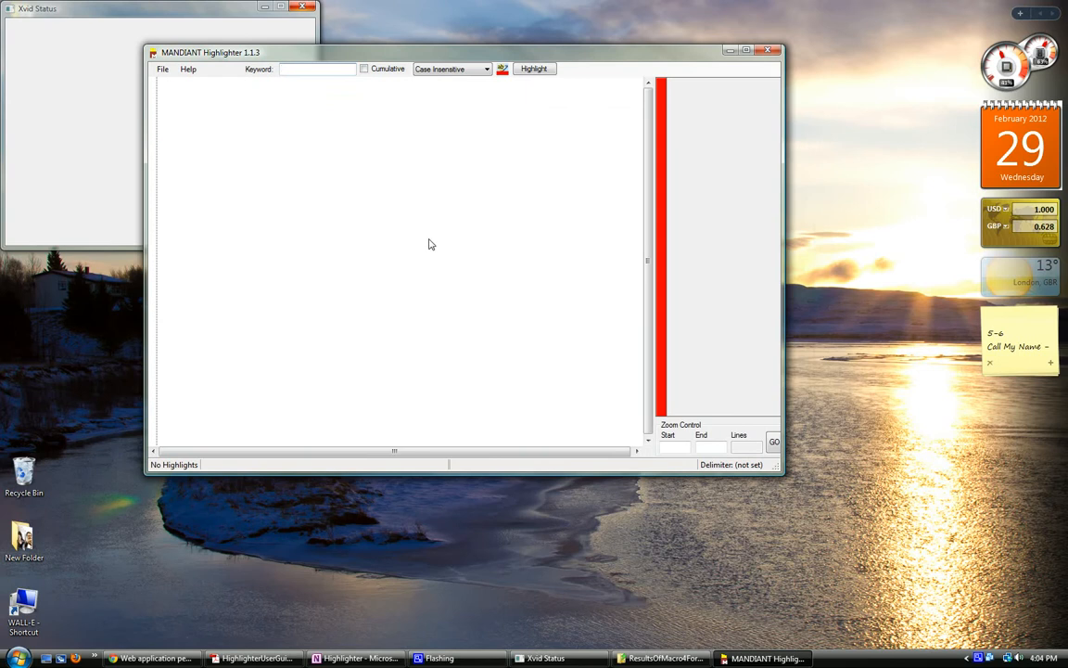
pyautogui.moveTo(153, 660)
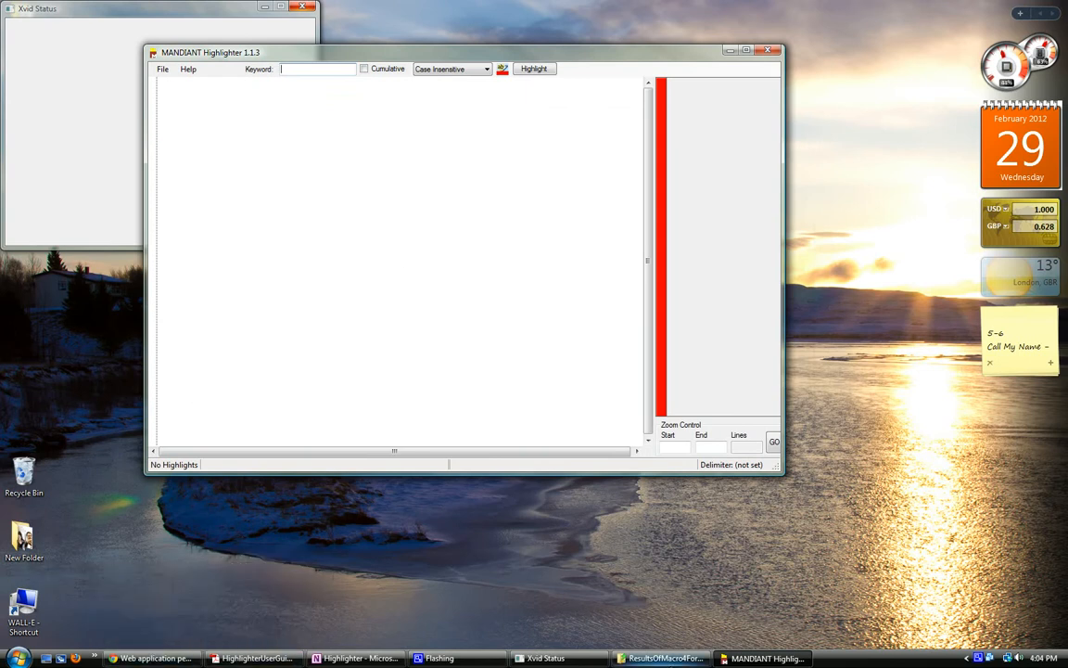
pyautogui.click(669, 661)
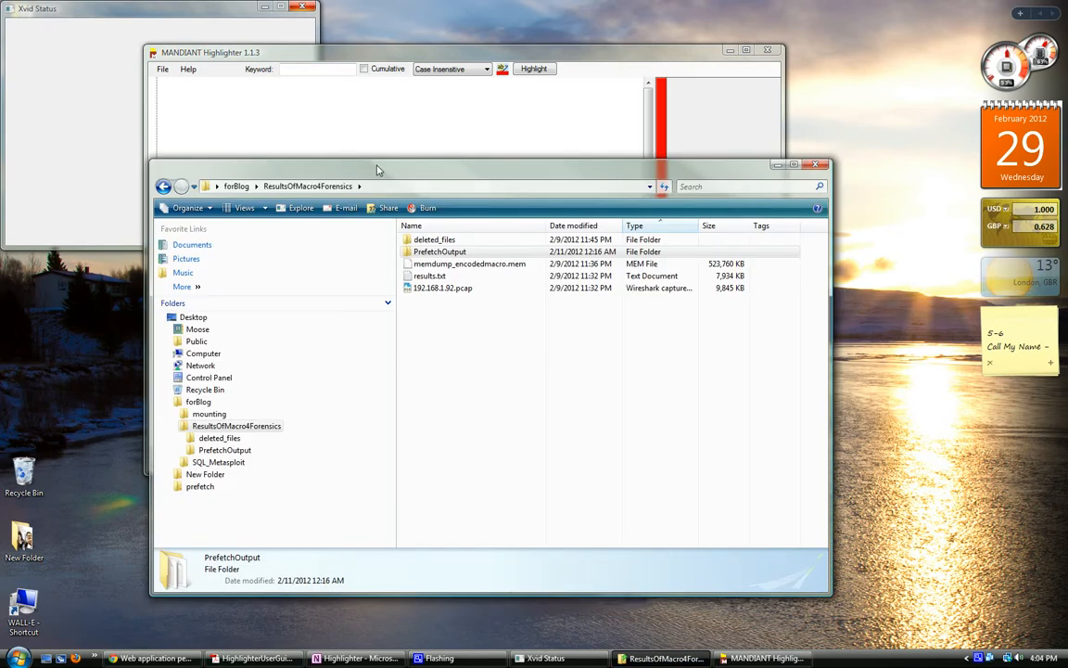
pyautogui.moveTo(378, 162); pyautogui.dragTo(388, 173)
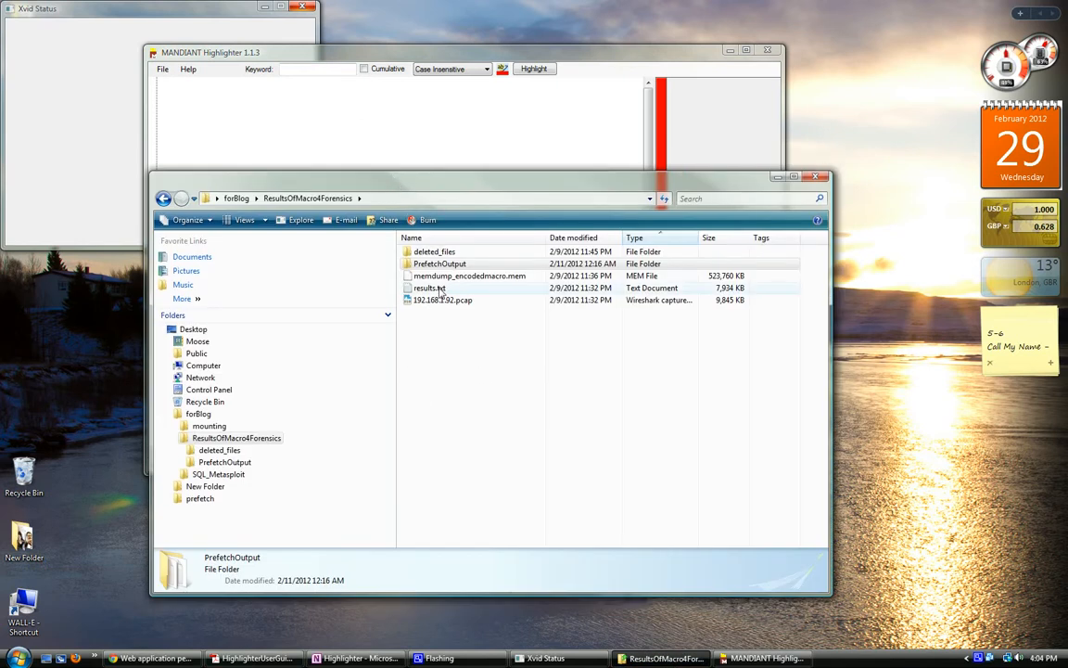
pyautogui.moveTo(438, 287); pyautogui.dragTo(388, 156)
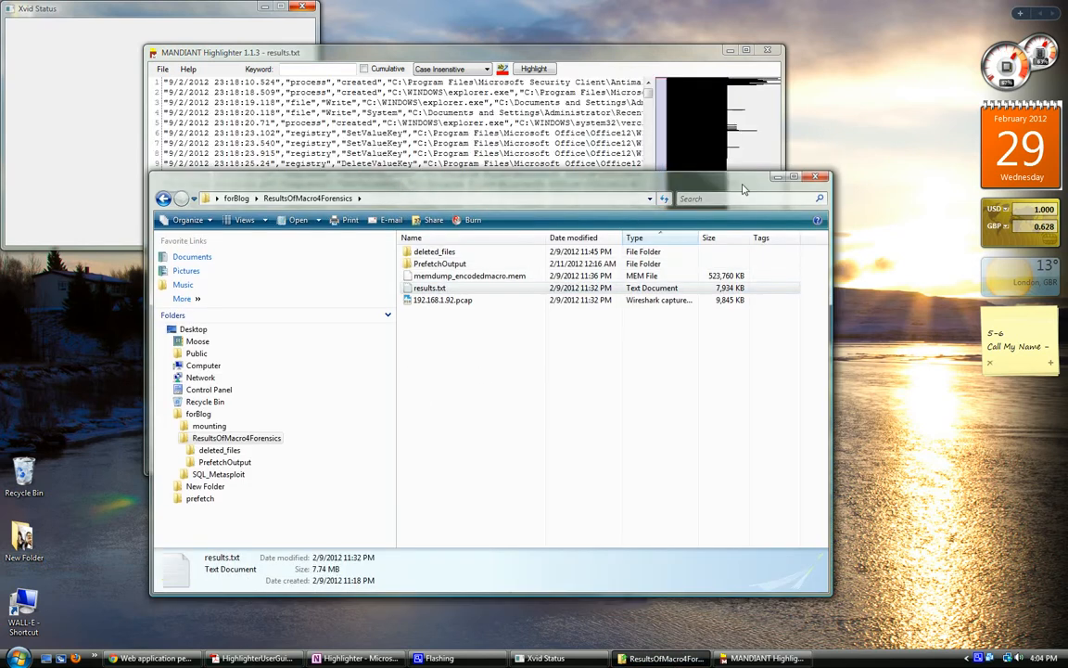
pyautogui.click(777, 178)
pyautogui.click(747, 51)
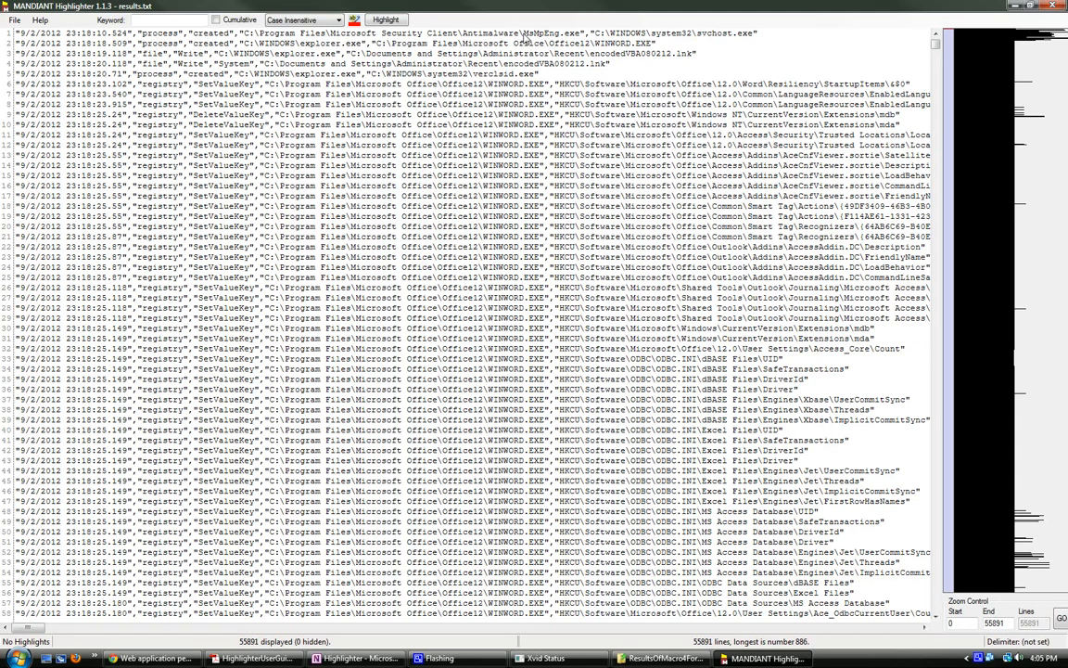
# Step: Remove all log lines containing \MsMpEng.exe, using its occurrence in the first entry
pyautogui.moveTo(520, 34); pyautogui.dragTo(580, 34)
pyautogui.rightClick(576, 35)
pyautogui.moveTo(621, 99)
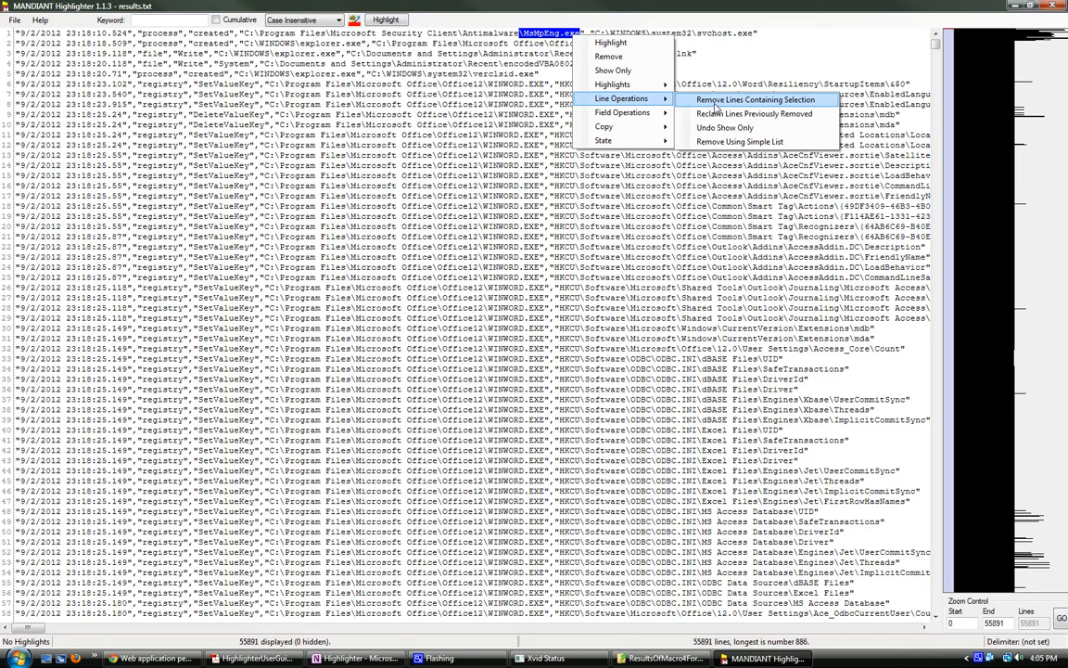
pyautogui.click(715, 104)
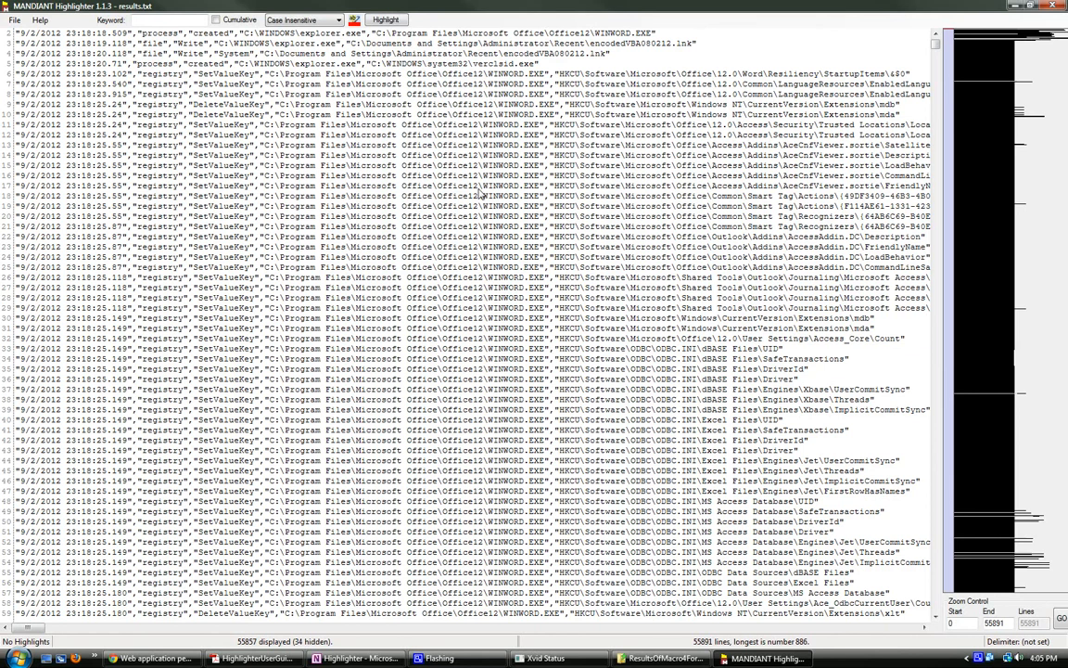
# Step: Examine the WINWORD.EXE registry entries in the first part of the log, around lines 14 to 139
pyautogui.scroll(-4, 480, 195)
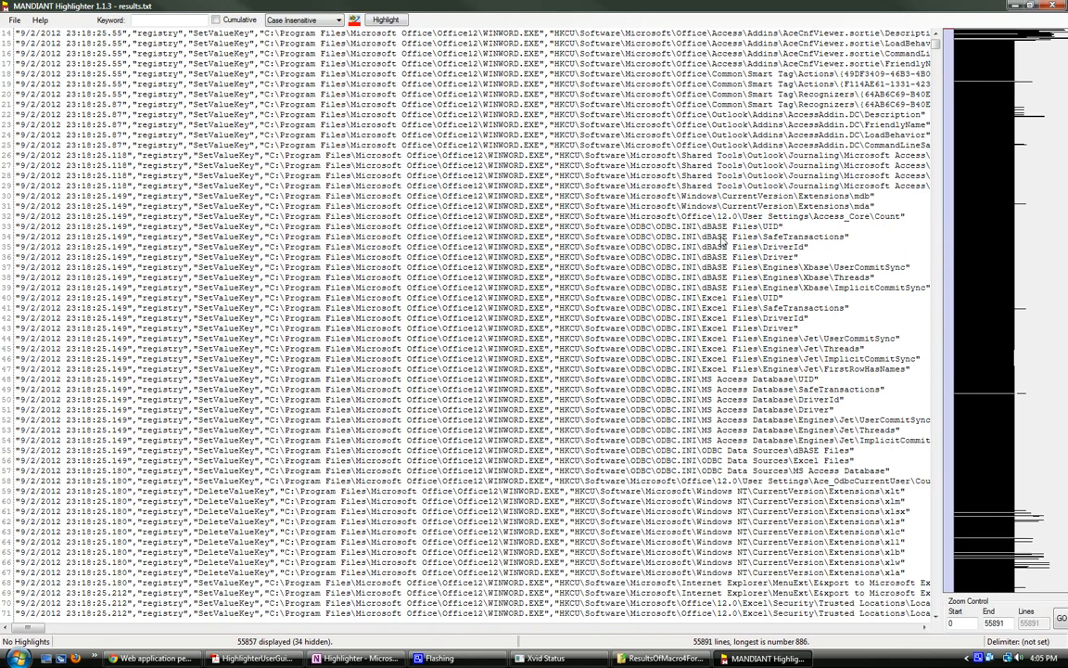
pyautogui.scroll(-1, 764, 253)
pyautogui.scroll(-4, 764, 253)
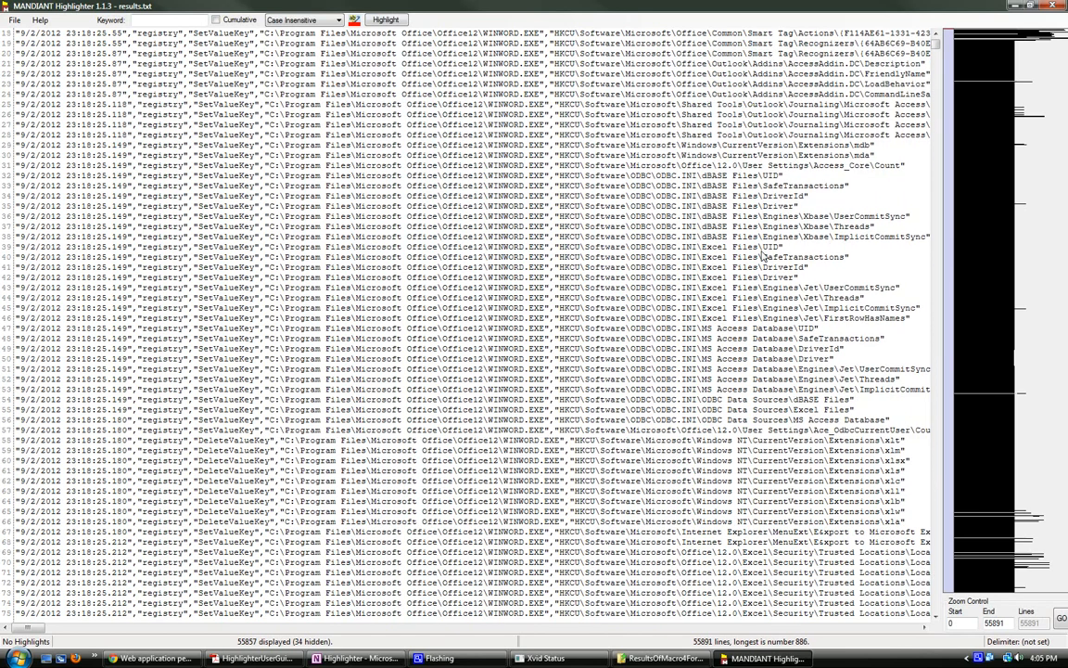
pyautogui.scroll(-1, 560, 498)
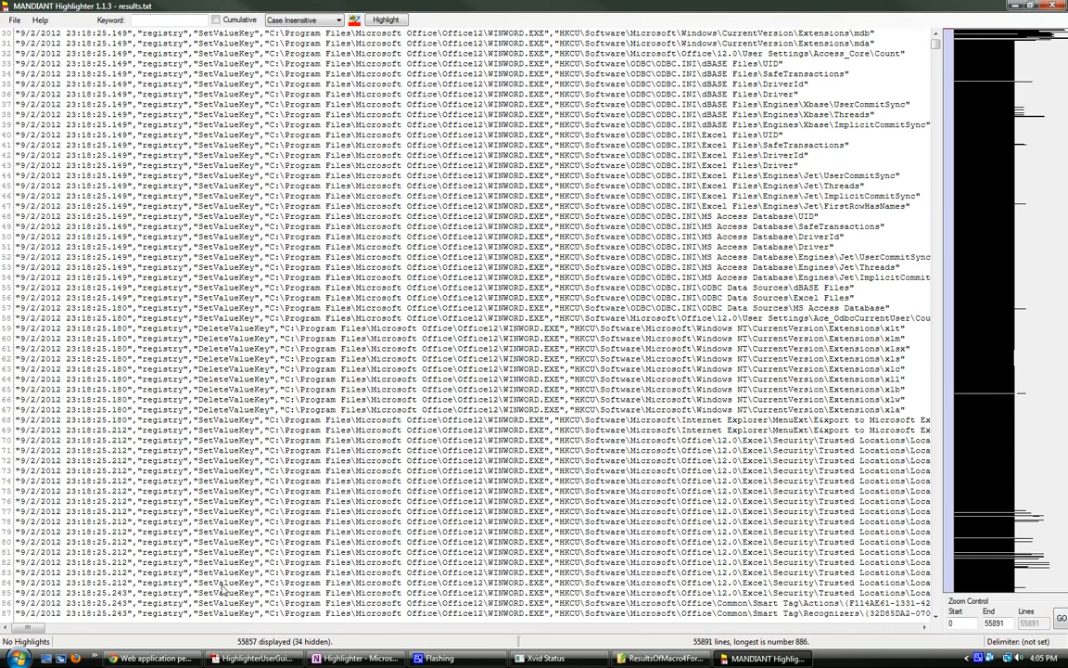
pyautogui.scroll(-3, 229, 582)
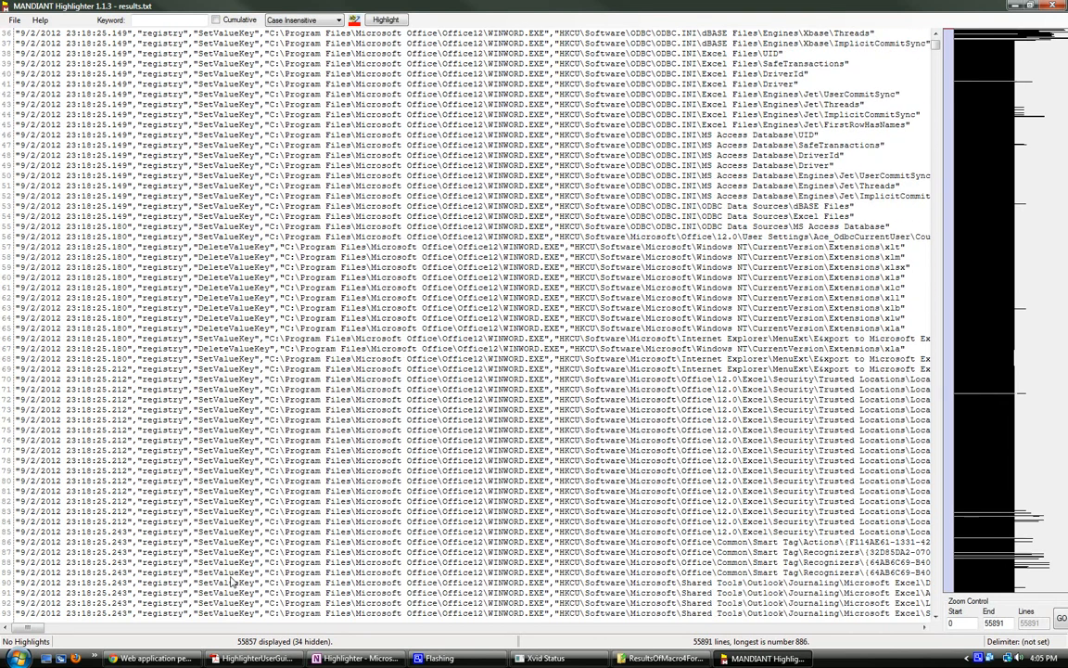
pyautogui.scroll(-5, 232, 583)
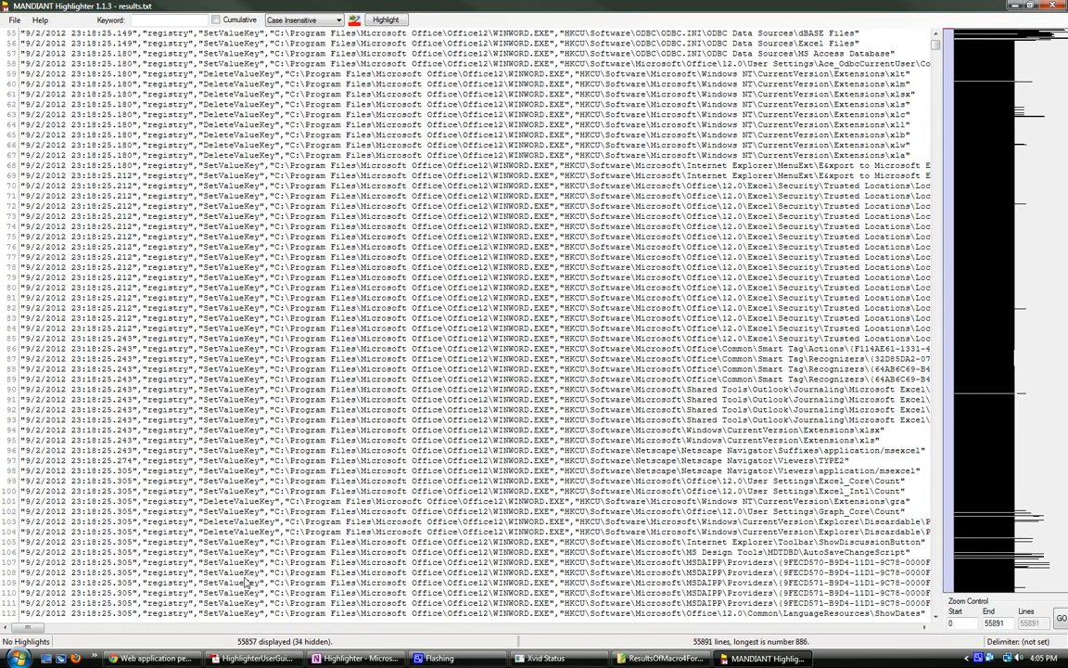
pyautogui.scroll(-1, 247, 582)
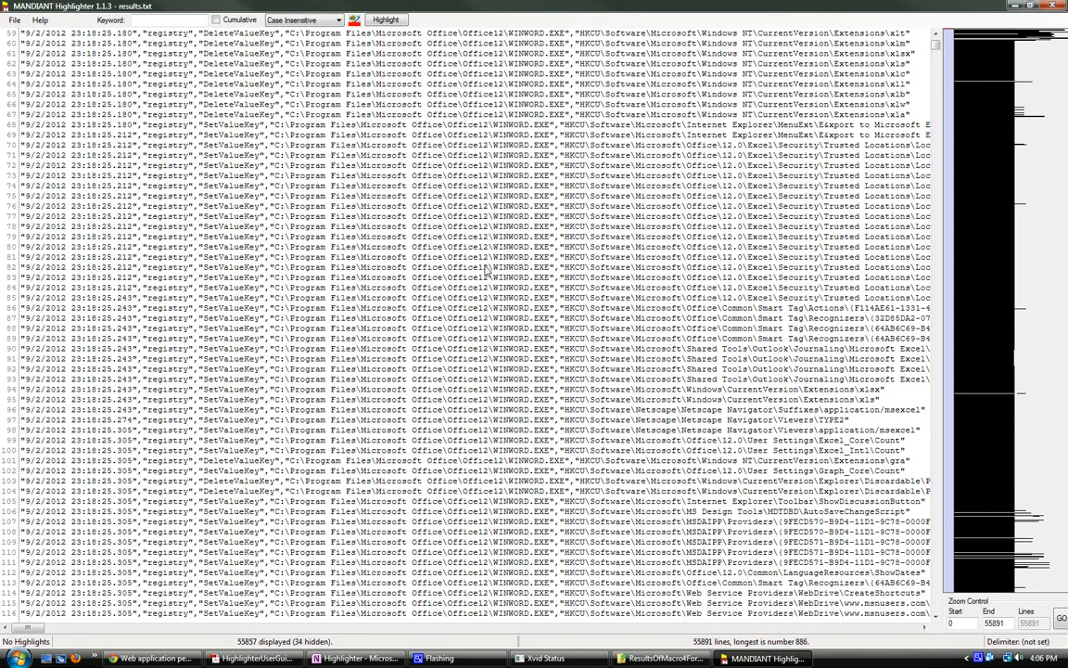
pyautogui.scroll(-1, 482, 265)
pyautogui.scroll(-5, 494, 276)
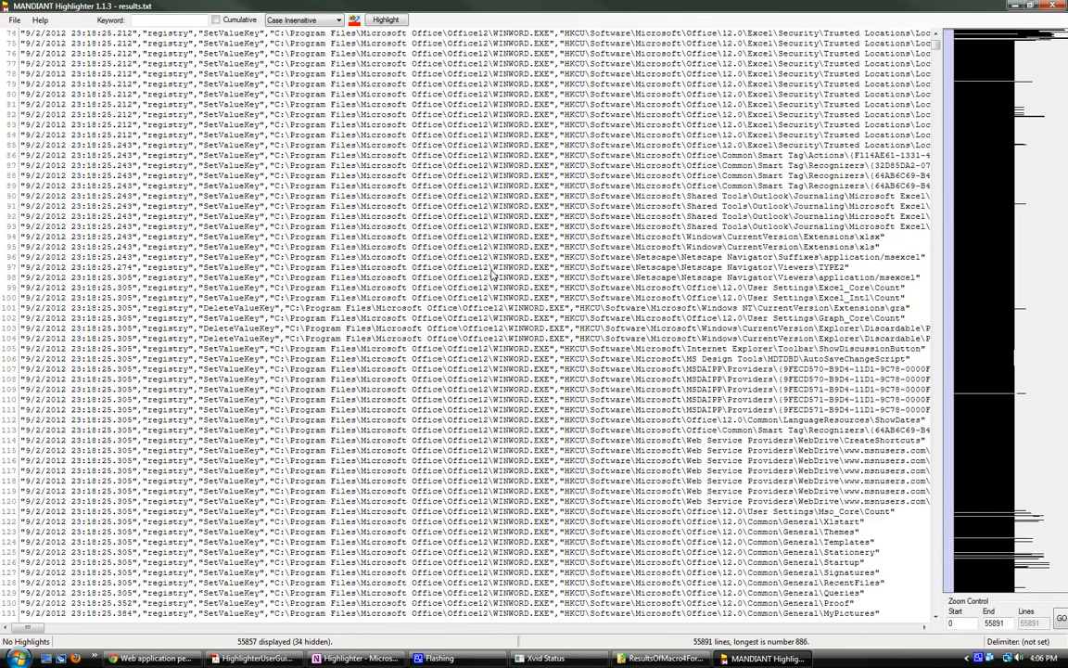
pyautogui.scroll(-1, 494, 275)
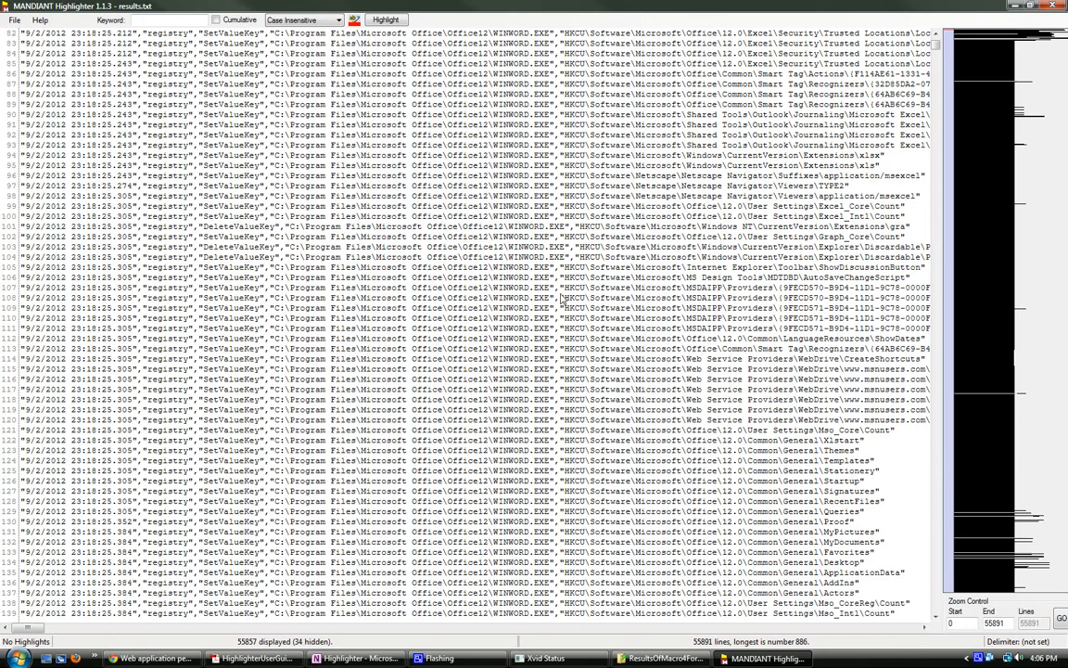
pyautogui.scroll(1, 573, 303)
pyautogui.scroll(1, 576, 303)
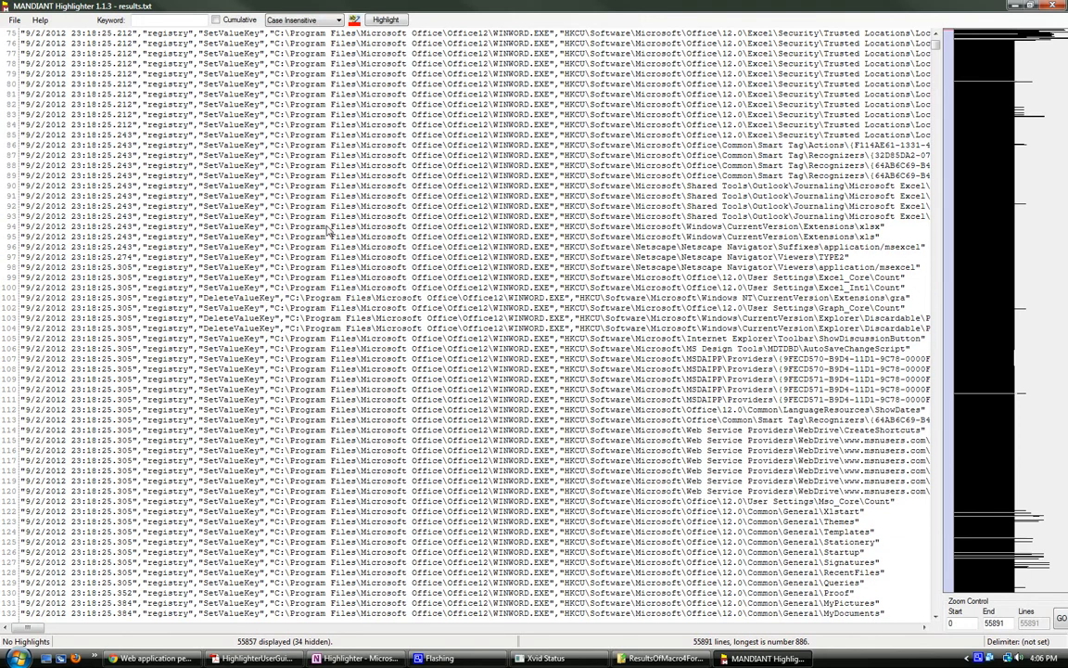
# Step: Highlight every occurrence of the keyword Proxy in the log
pyautogui.click(177, 22)
pyautogui.write('Proxy')
pyautogui.click(380, 20)
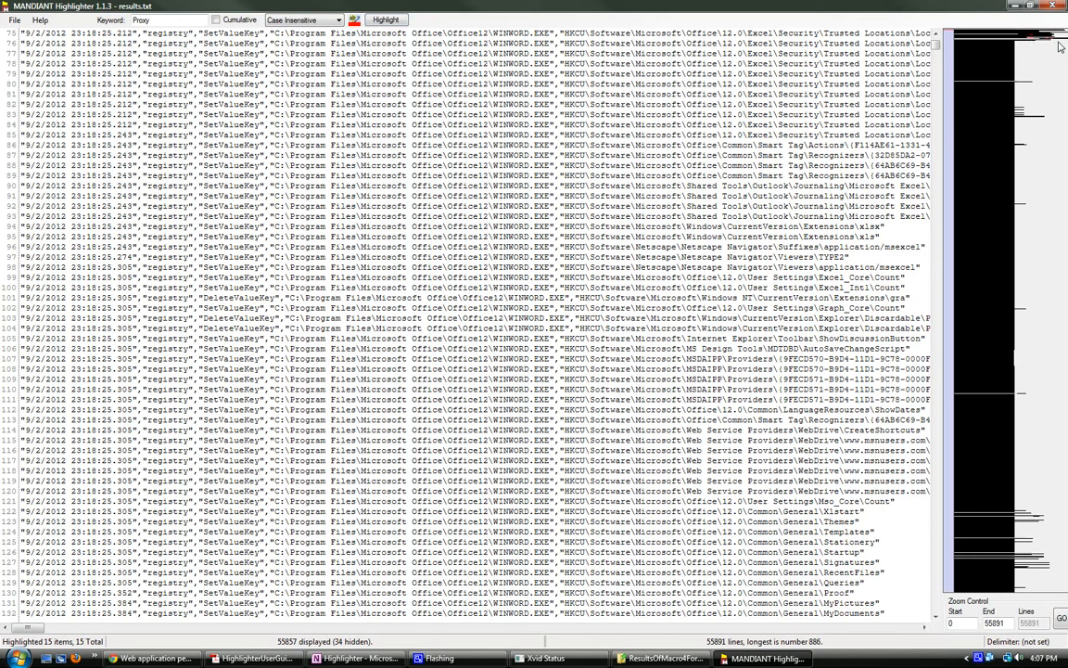
# Step: Zoom the overview graph to the Proxy hits in lines 837 to 932 and read their full registry paths
pyautogui.moveTo(958, 30); pyautogui.dragTo(1059, 44)
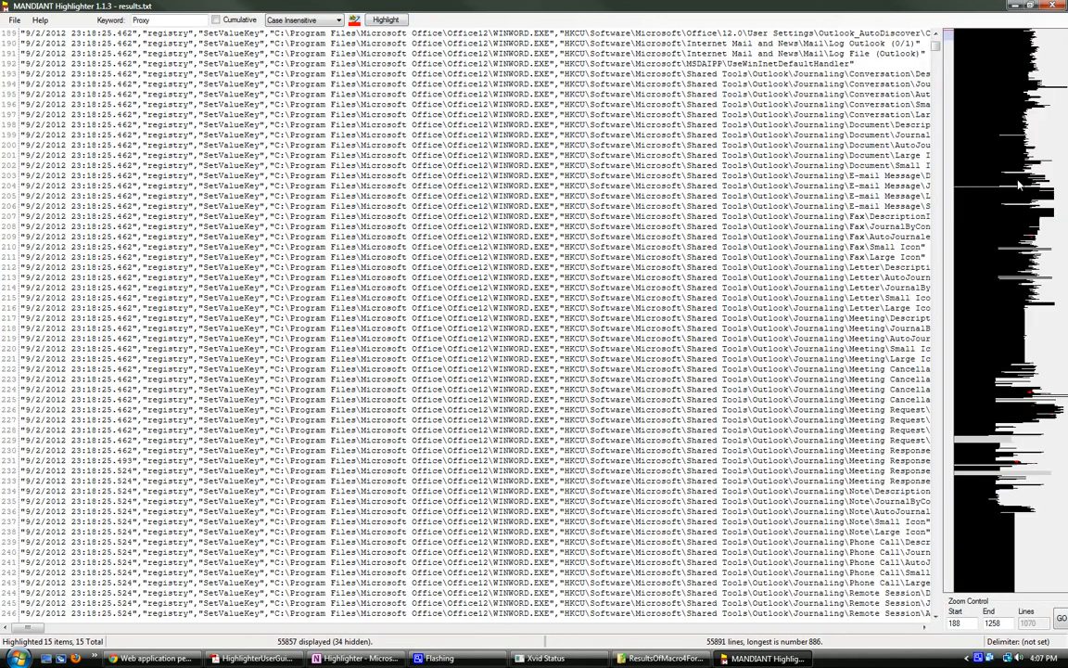
pyautogui.moveTo(981, 372); pyautogui.dragTo(1064, 421)
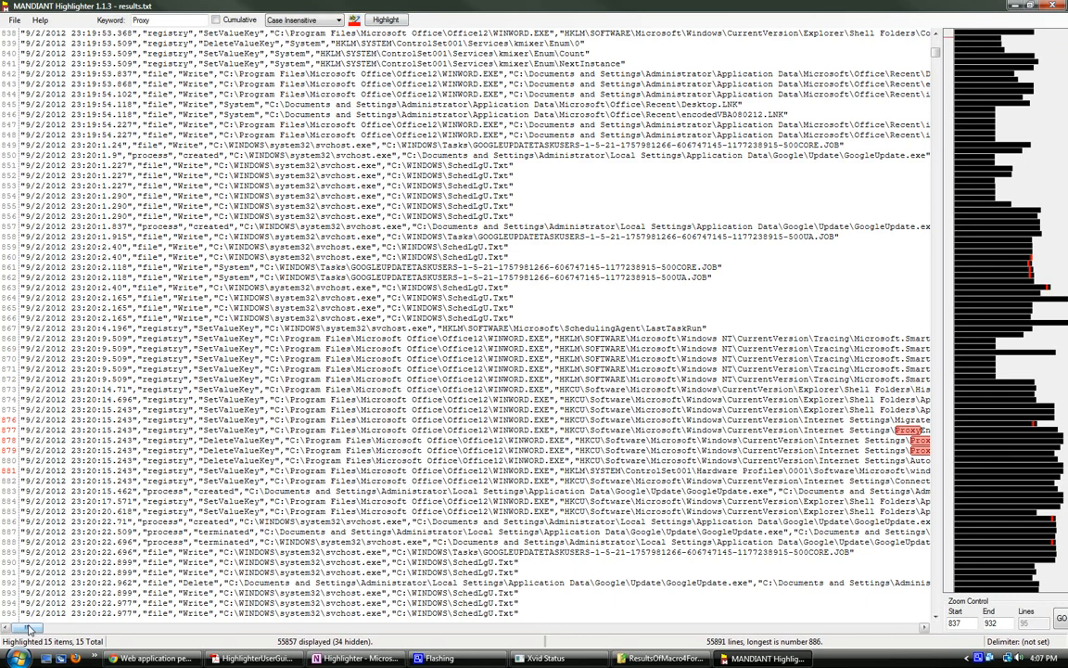
pyautogui.moveTo(30, 629); pyautogui.dragTo(118, 643)
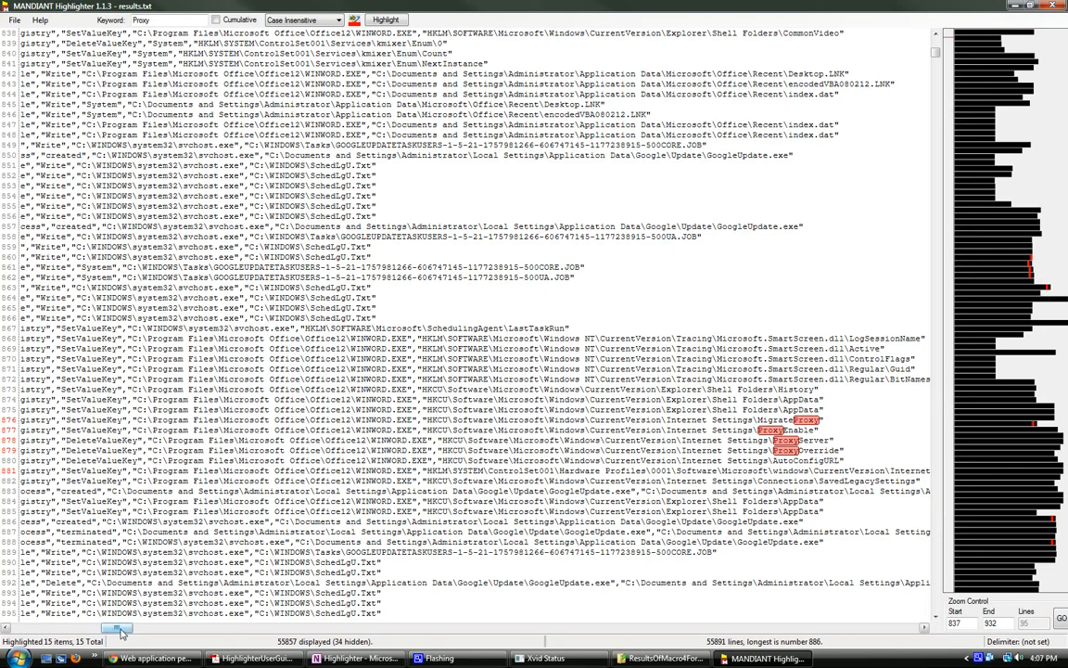
pyautogui.moveTo(114, 629); pyautogui.dragTo(26, 635)
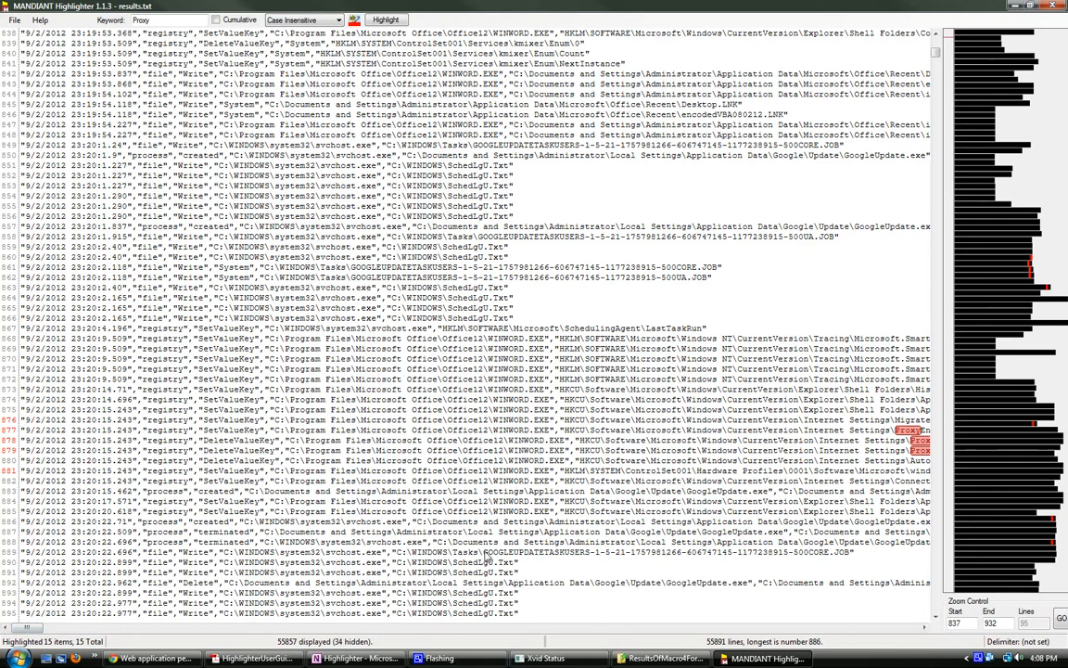
# Step: Remove all log lines containing SchedLgU.Txt
pyautogui.moveTo(454, 563); pyautogui.dragTo(516, 563)
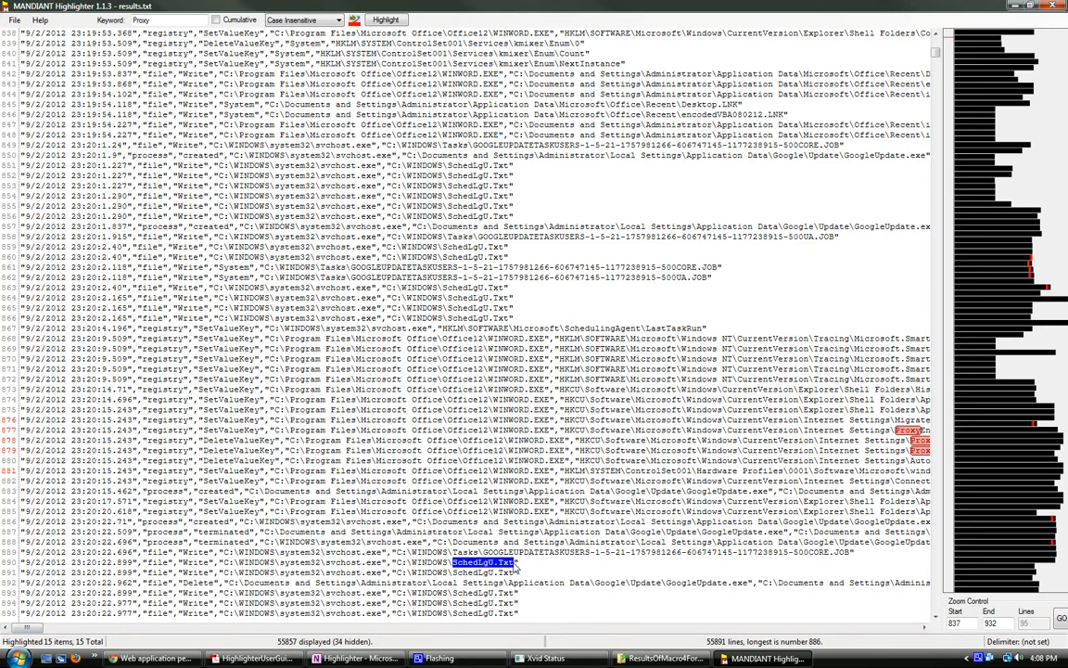
pyautogui.rightClick(498, 538)
pyautogui.moveTo(557, 597)
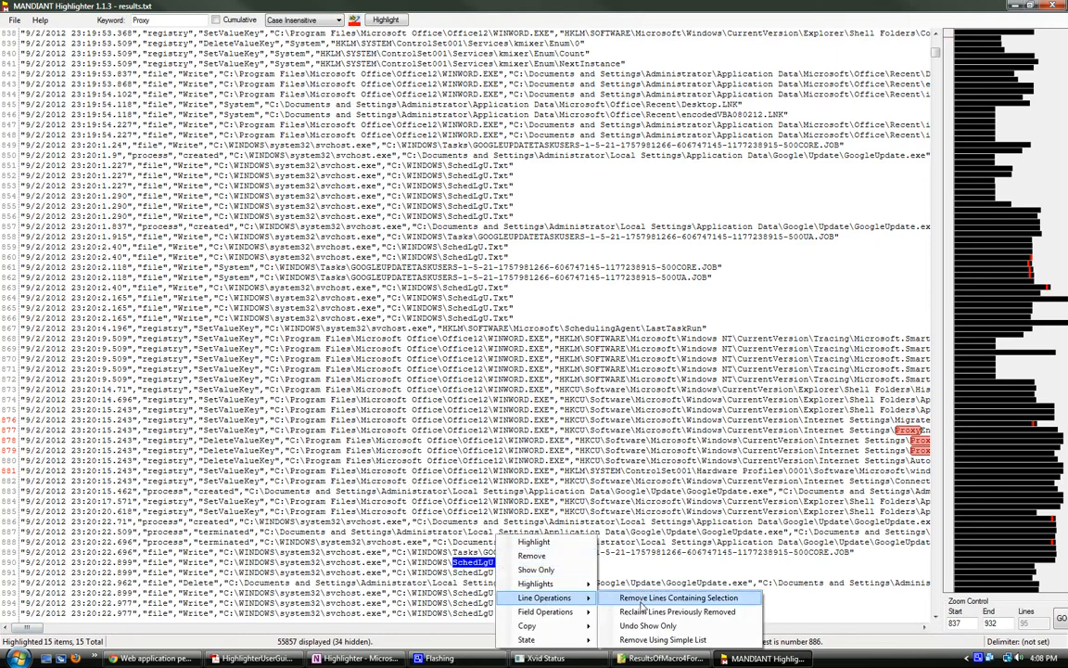
pyautogui.click(642, 599)
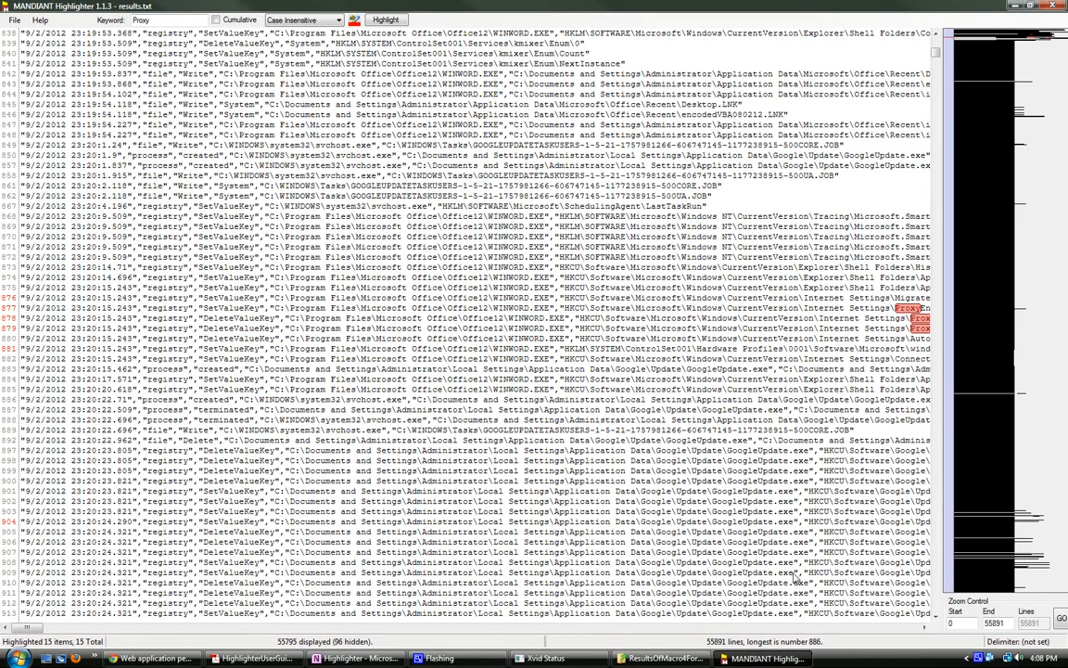
# Step: Remove all log lines containing GoogleUpdate.exe
pyautogui.moveTo(795, 572); pyautogui.dragTo(717, 575)
pyautogui.rightClick(719, 575)
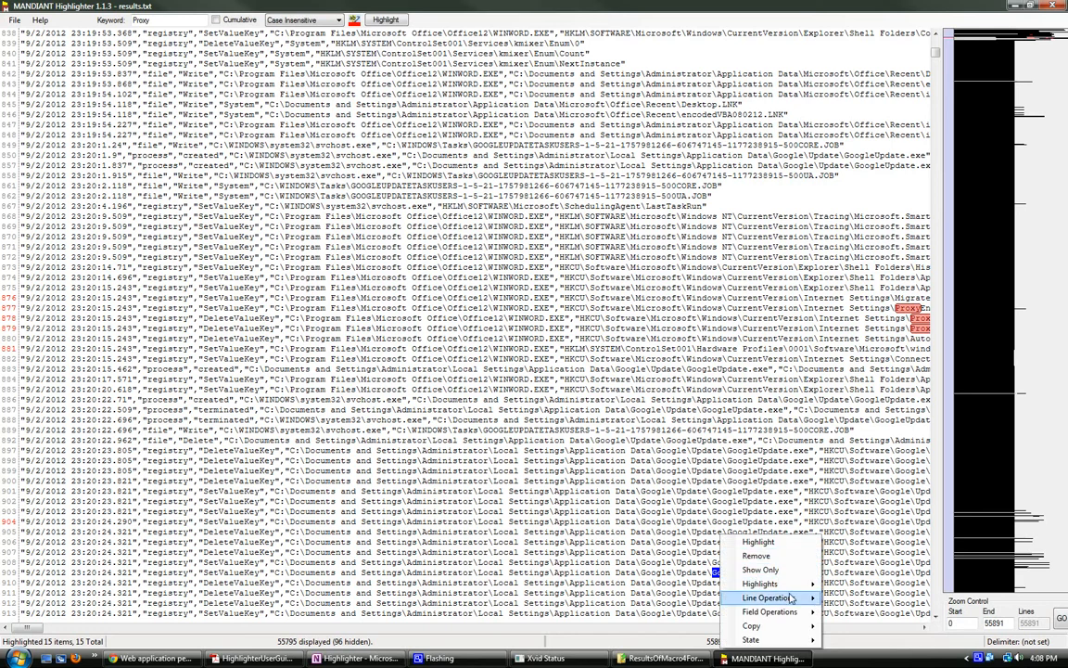
pyautogui.moveTo(802, 597)
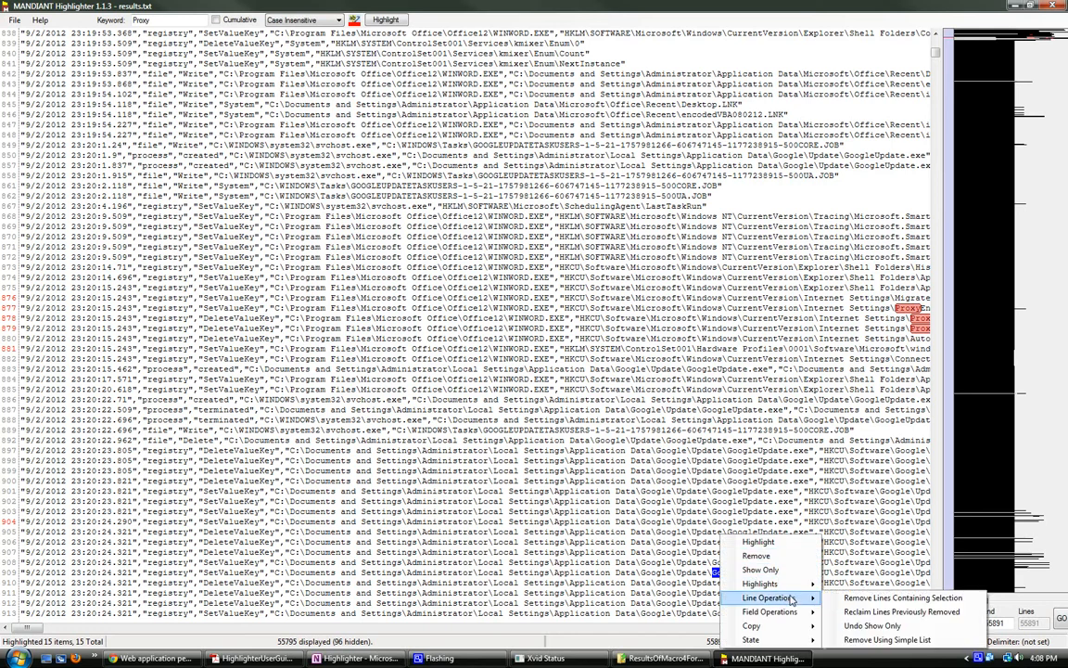
pyautogui.click(848, 599)
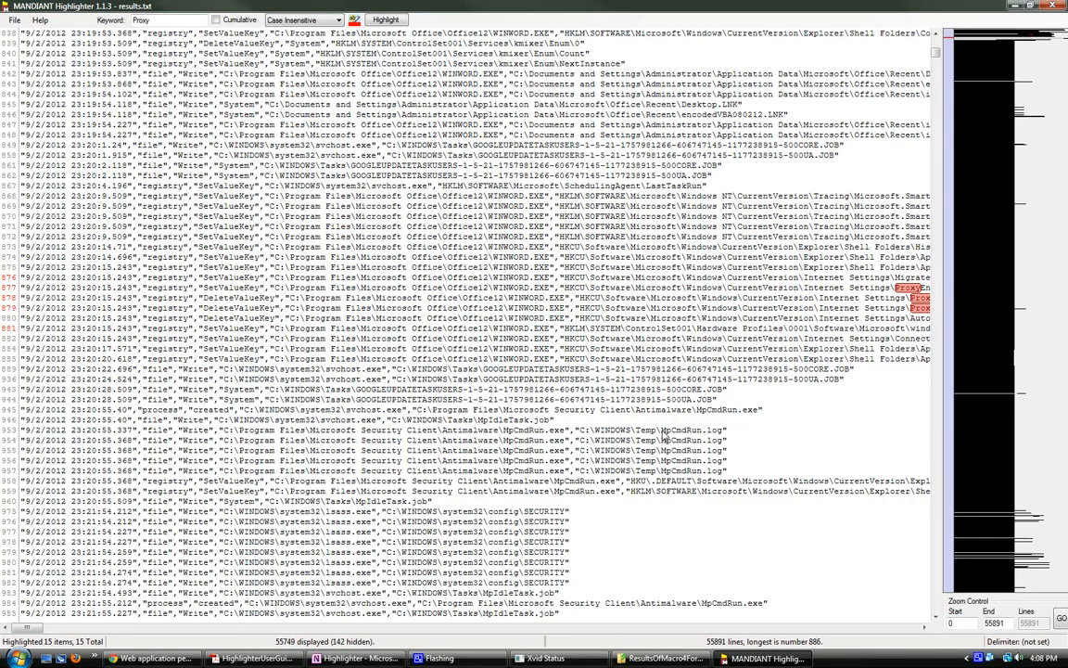
# Step: Remove all log lines containing MpCmdRun.log
pyautogui.moveTo(663, 431); pyautogui.dragTo(722, 432)
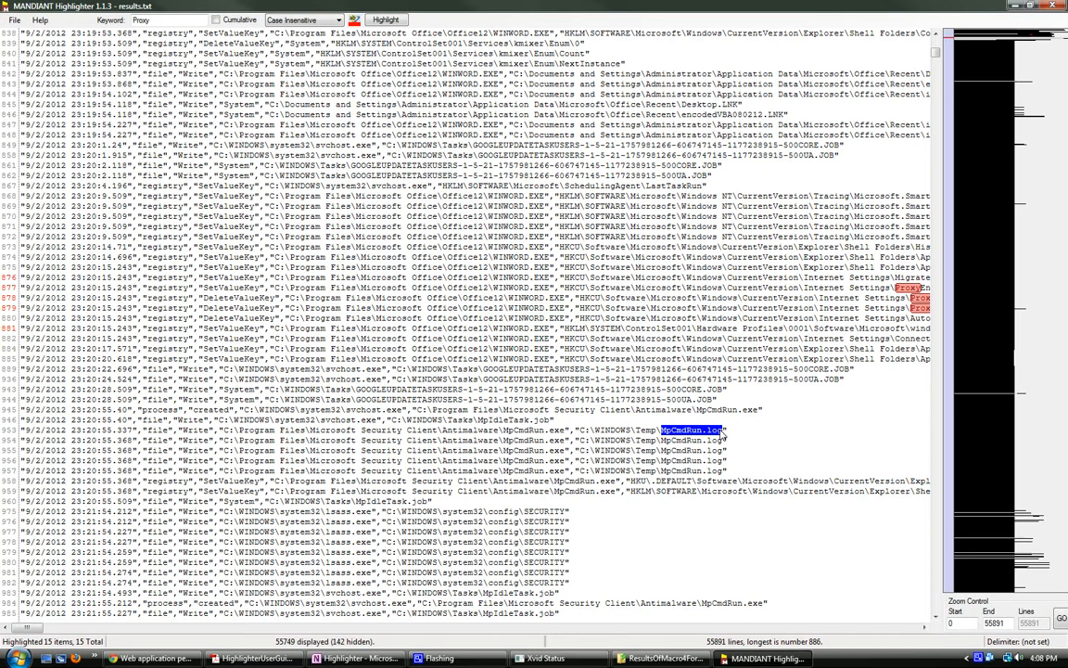
pyautogui.rightClick(718, 430)
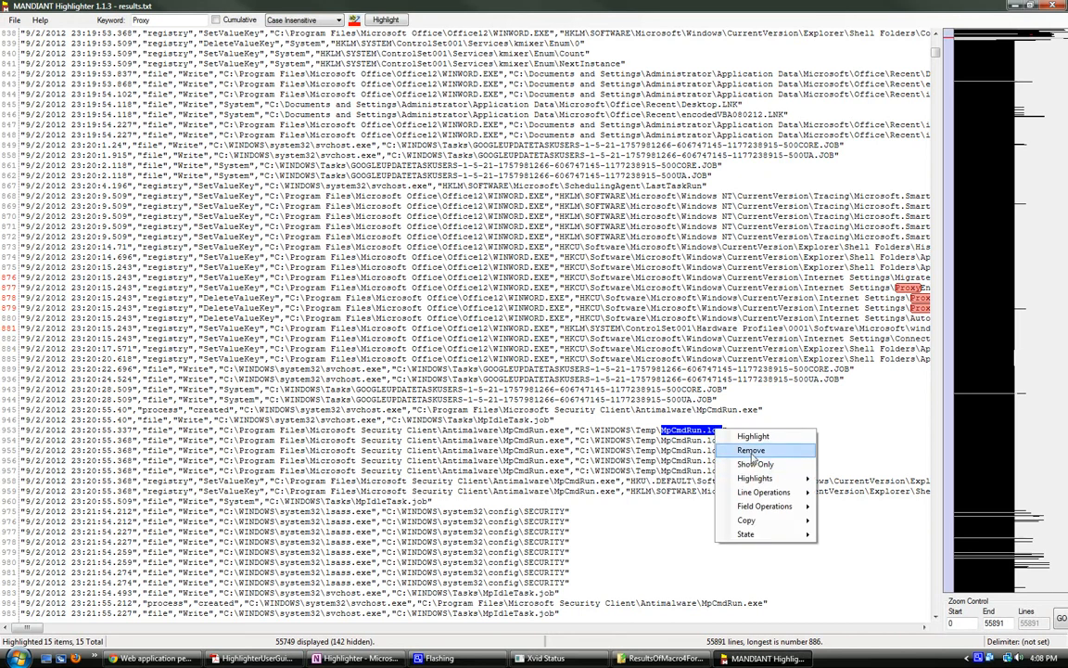
pyautogui.moveTo(790, 492)
pyautogui.click(850, 493)
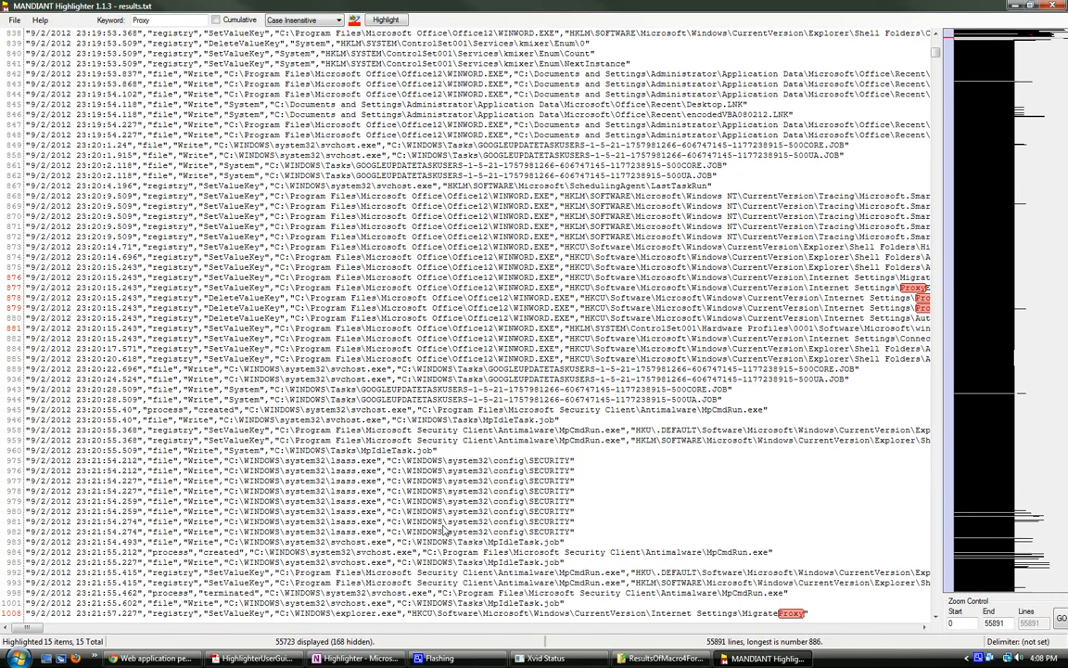
# Step: Highlight every occurrence of winword.exe in yellow, cumulatively with the existing Proxy highlights
pyautogui.scroll(3, 445, 531)
pyautogui.doubleClick(153, 19)
pyautogui.write('win')
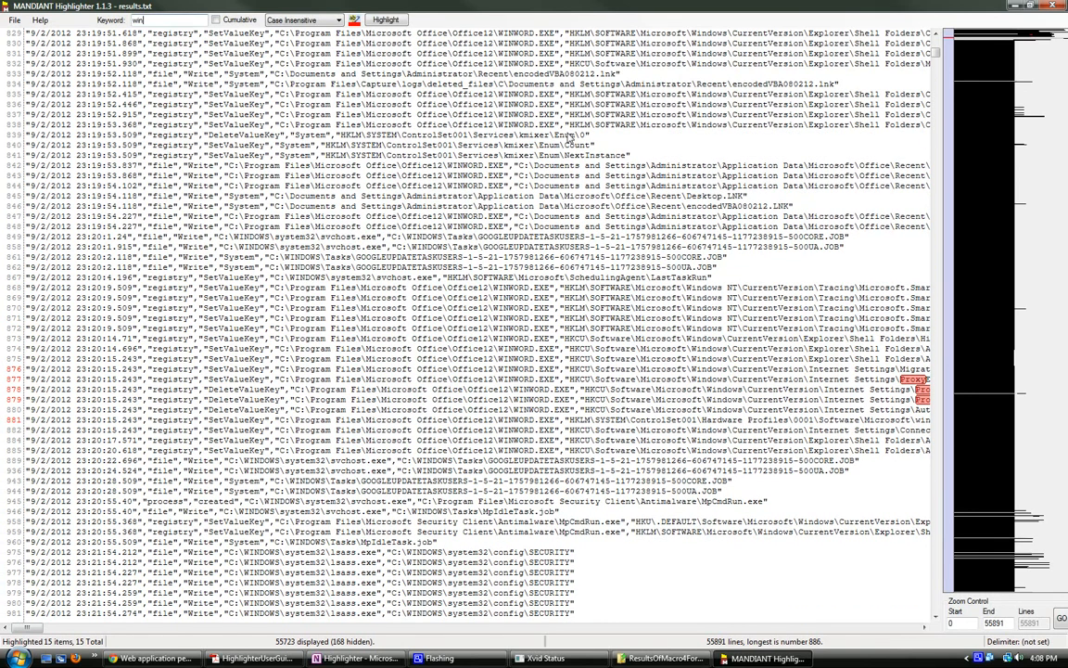
pyautogui.write('word.exe')
pyautogui.click(216, 19)
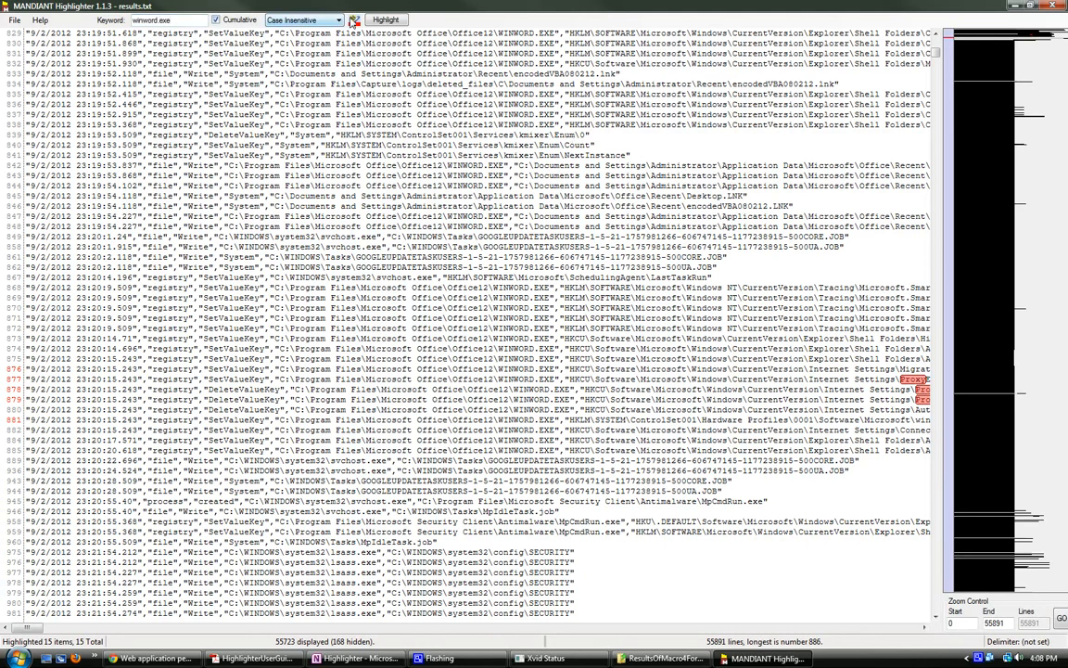
pyautogui.click(354, 20)
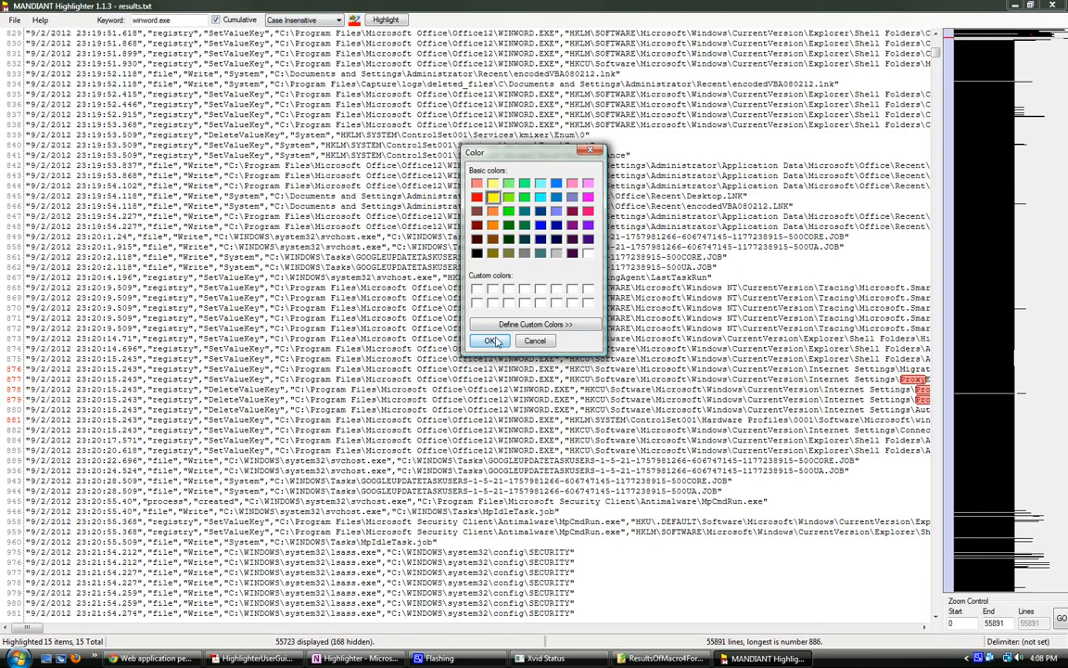
pyautogui.click(490, 340)
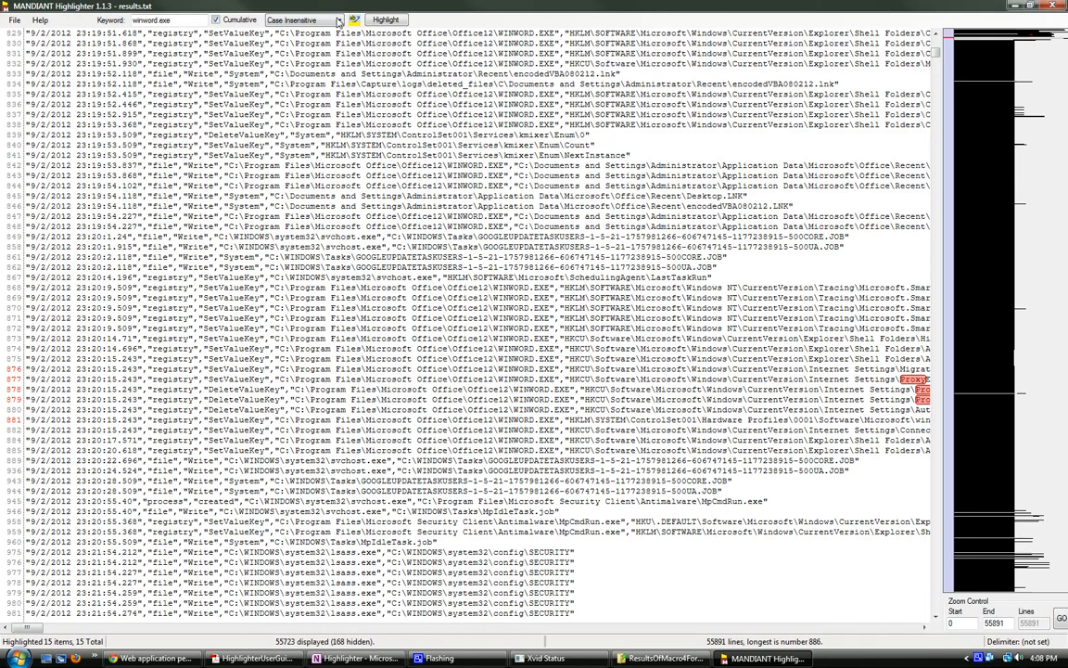
pyautogui.click(387, 20)
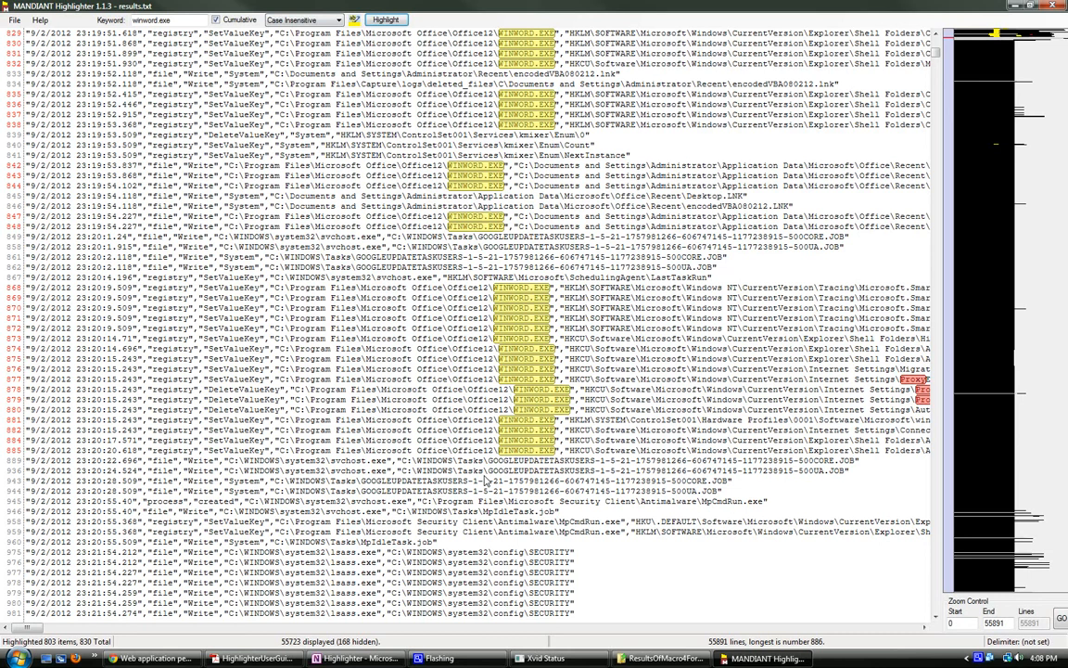
# Step: Examine the highlighted WINWORD.EXE registry and file activity between log lines 827 and 885, including its Internet Settings changes
pyautogui.moveTo(557, 454); pyautogui.dragTo(554, 431)
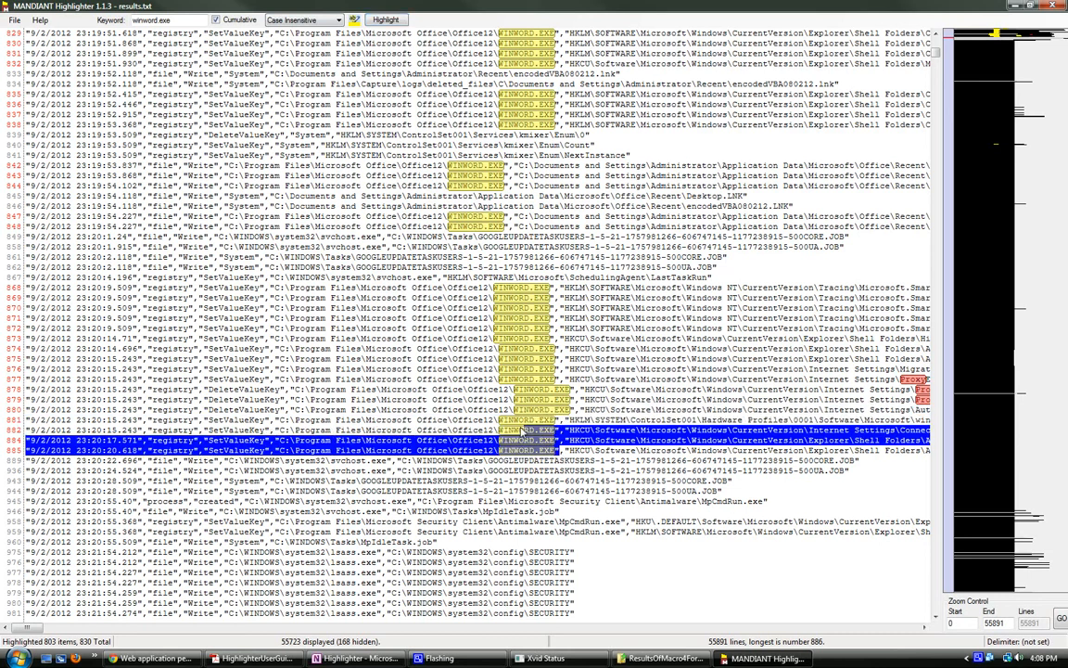
pyautogui.scroll(2, 548, 163)
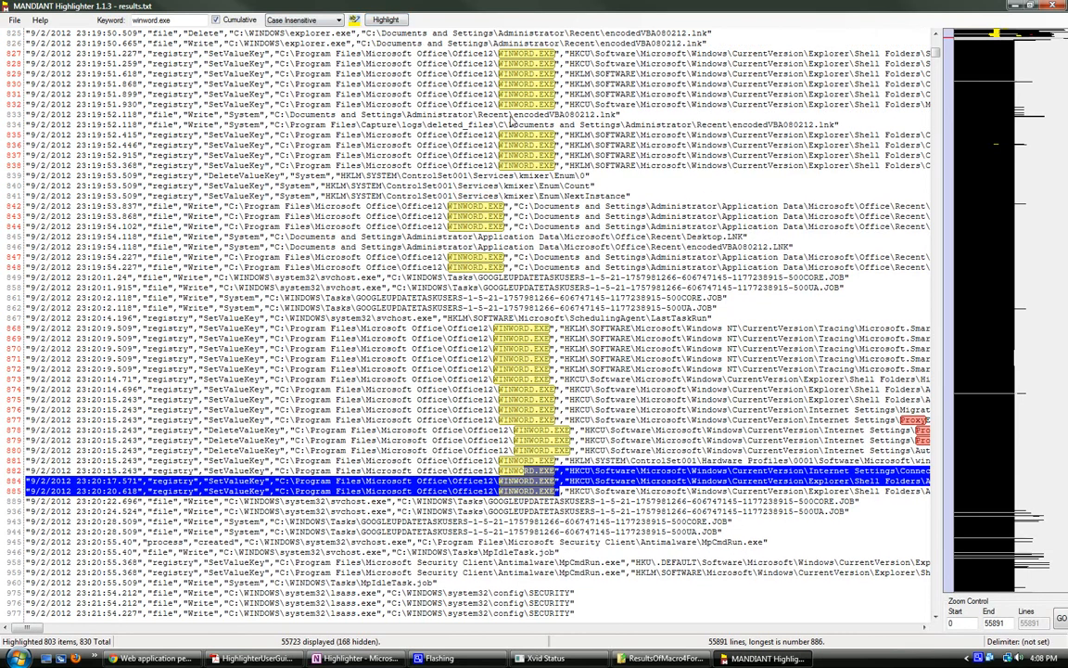
pyautogui.scroll(1, 550, 188)
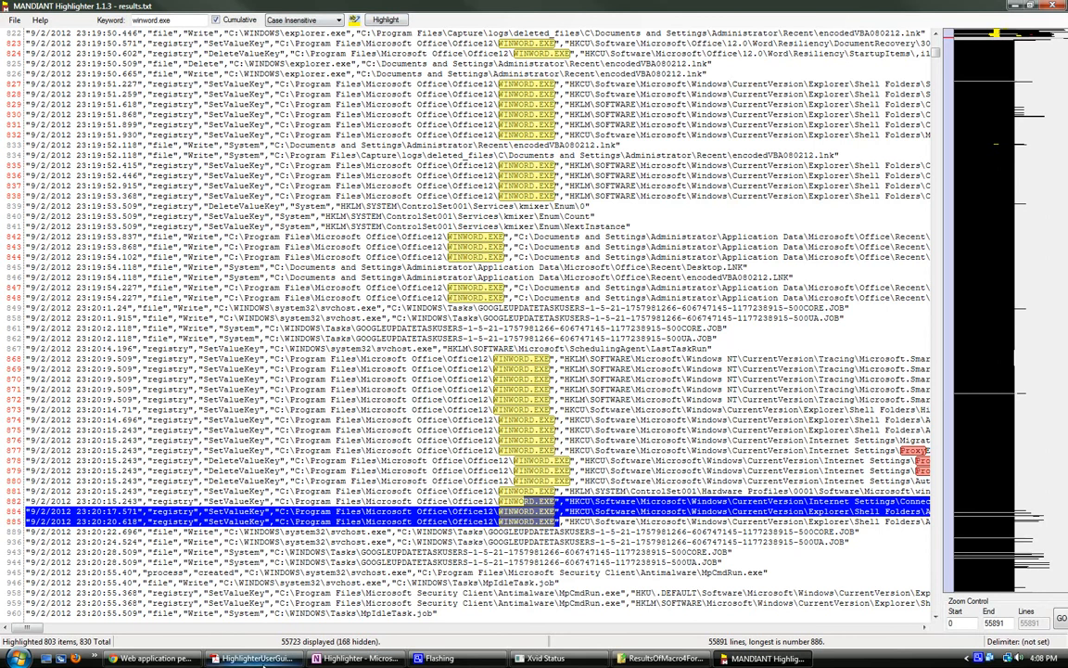
pyautogui.moveTo(30, 633); pyautogui.dragTo(4, 630)
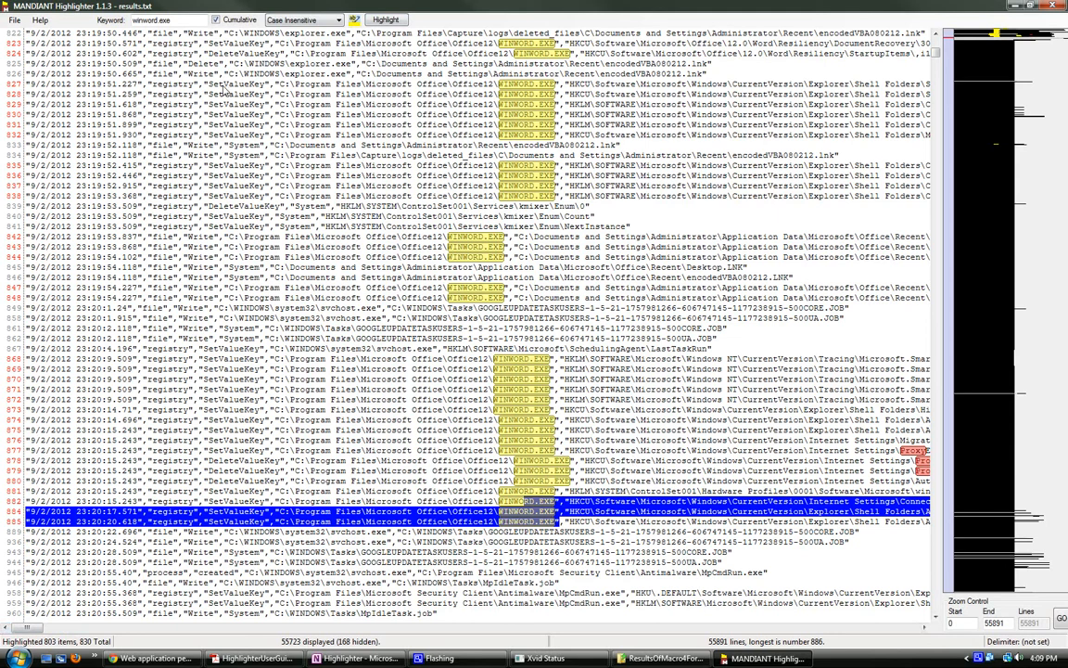
pyautogui.moveTo(208, 87); pyautogui.dragTo(666, 394)
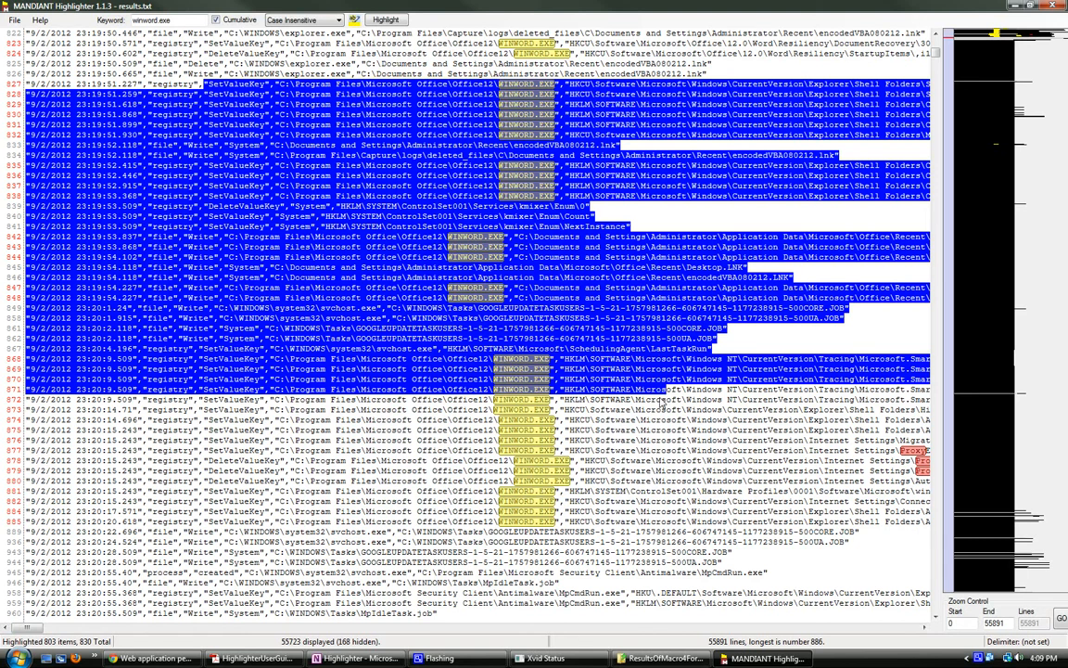
pyautogui.scroll(-2, 608, 484)
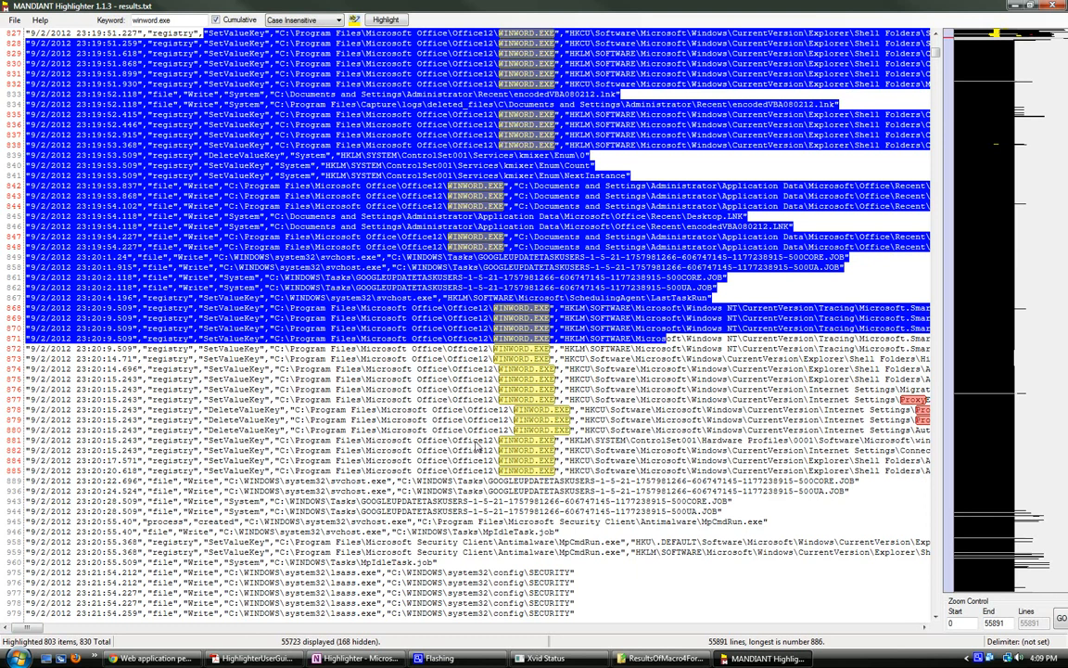
pyautogui.scroll(-3, 443, 414)
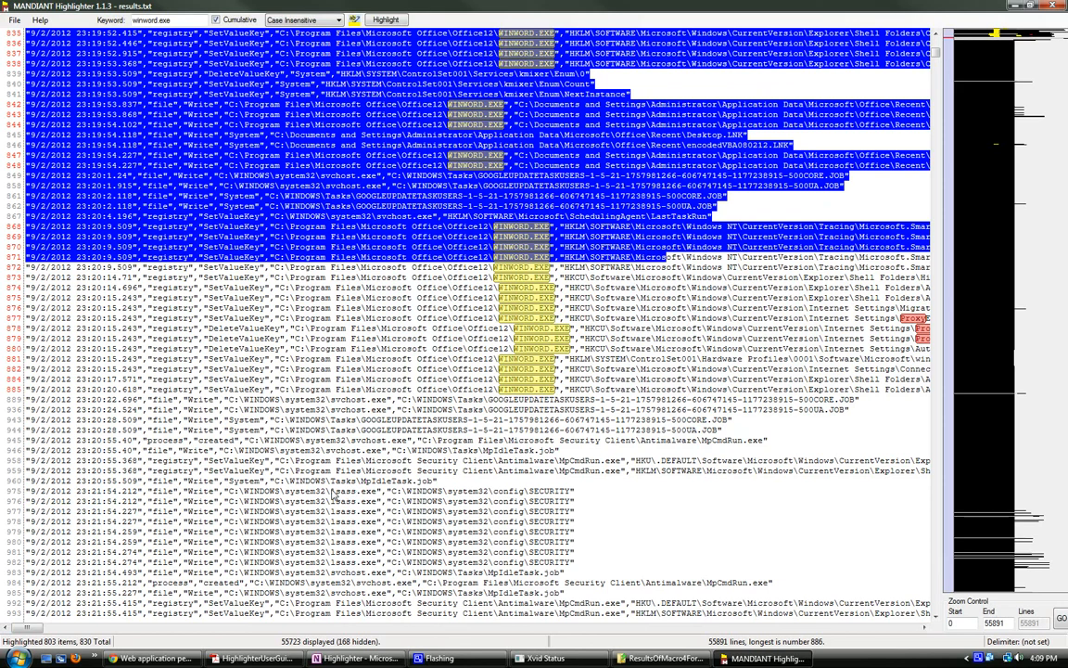
# Step: Highlight every occurrence of lsass.exe in the log, starting from the entry on line 975
pyautogui.moveTo(331, 492); pyautogui.dragTo(378, 499)
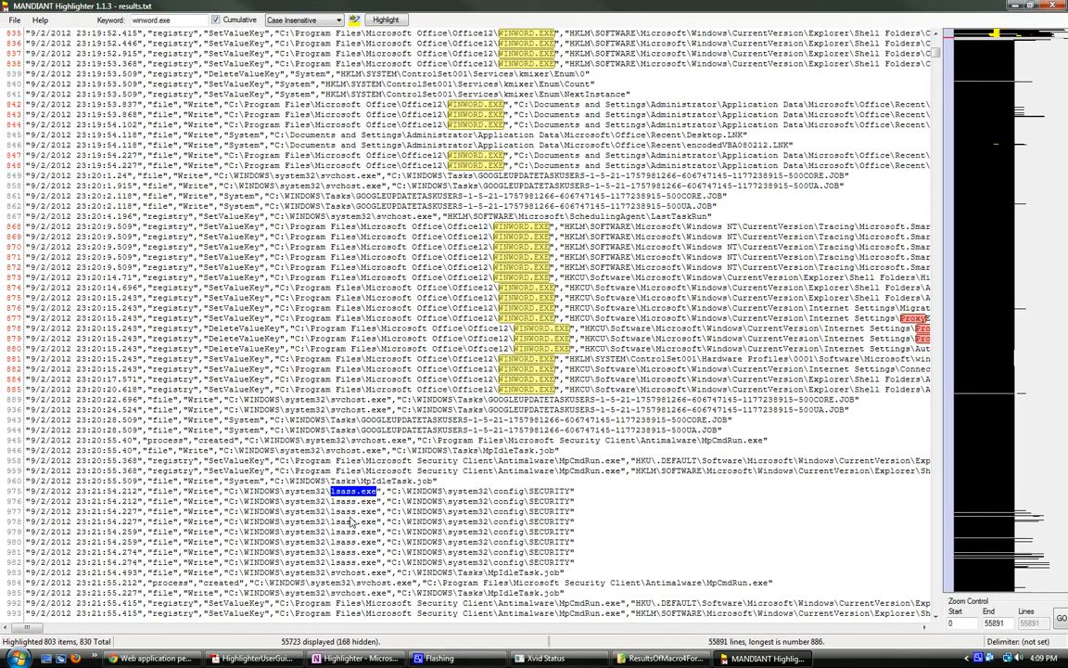
pyautogui.scroll(-1, 339, 519)
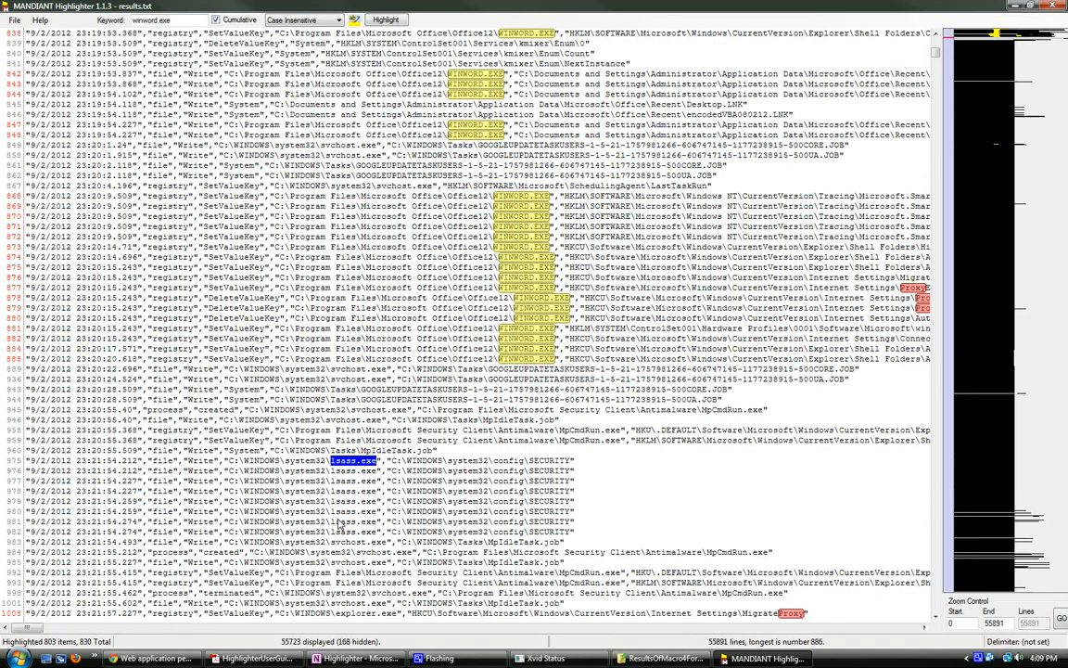
pyautogui.rightClick(298, 414)
pyautogui.click(327, 467)
pyautogui.moveTo(329, 462); pyautogui.dragTo(377, 468)
pyautogui.rightClick(336, 414)
pyautogui.click(393, 475)
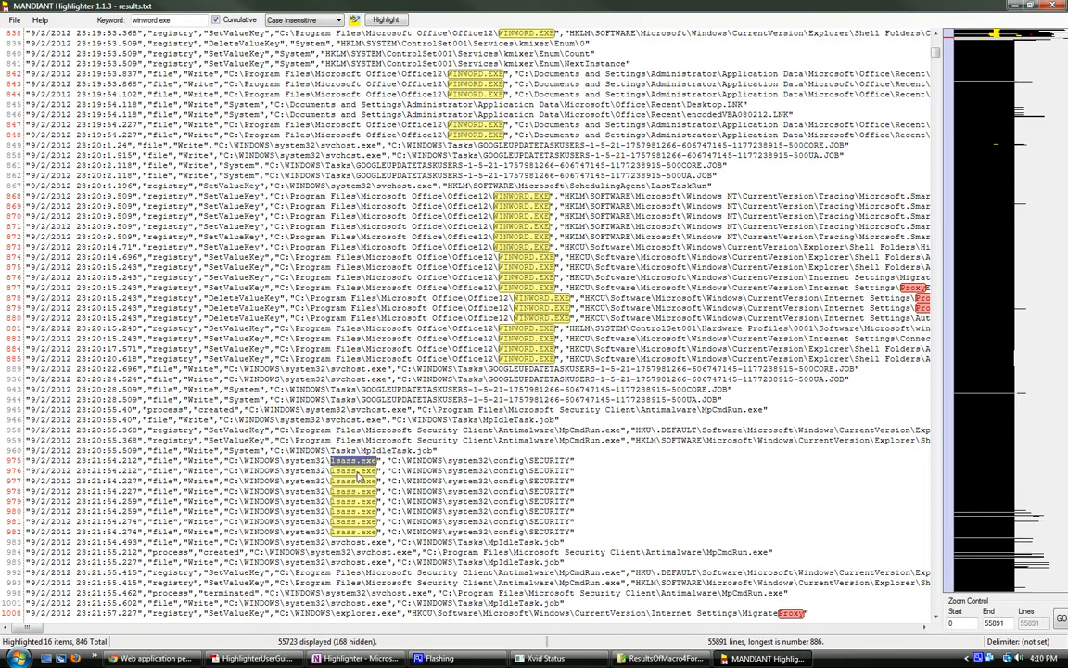
# Step: Remove all log lines containing lsass.exe
pyautogui.rightClick(349, 468)
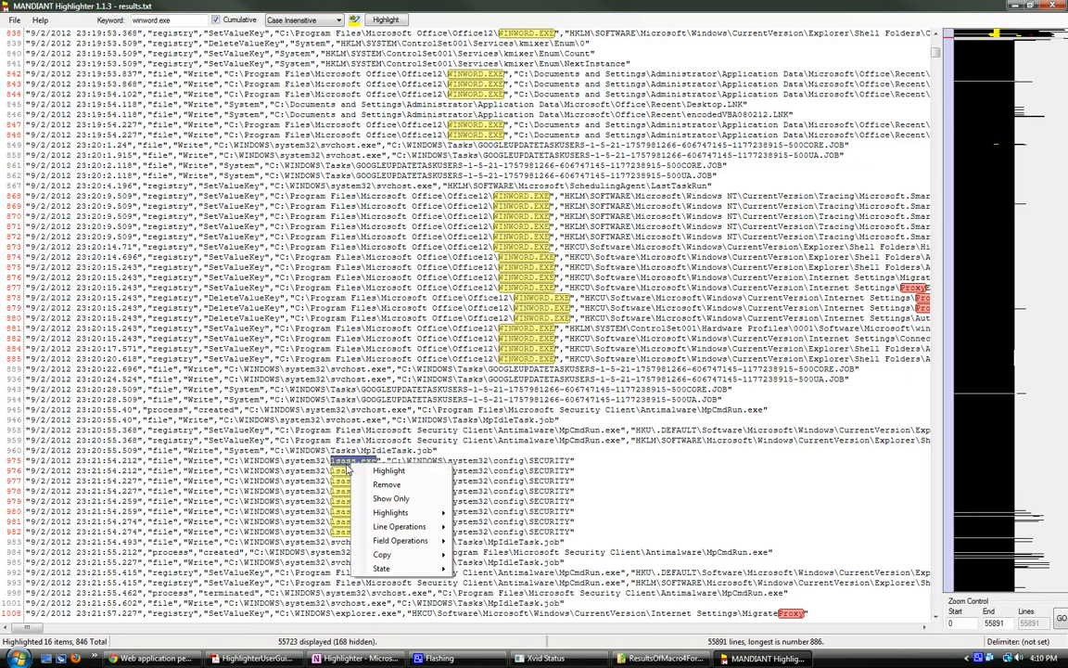
pyautogui.moveTo(393, 526)
pyautogui.click(505, 528)
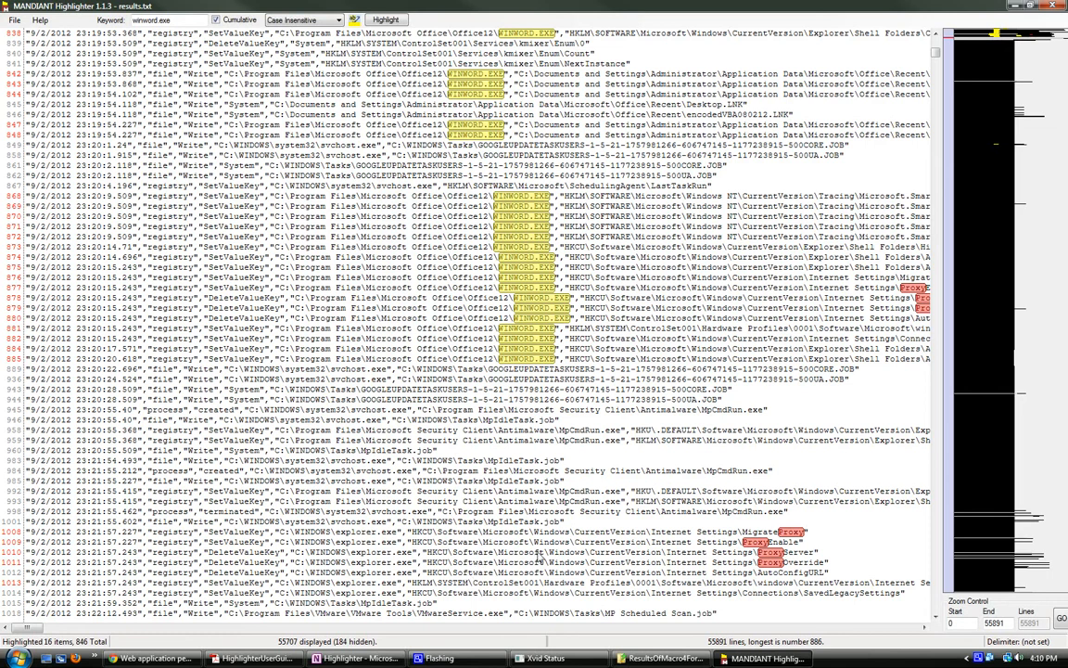
# Step: Examine the entries from line 1038 onward where explorer.exe creates and terminates netstat.exe
pyautogui.scroll(-3, 607, 567)
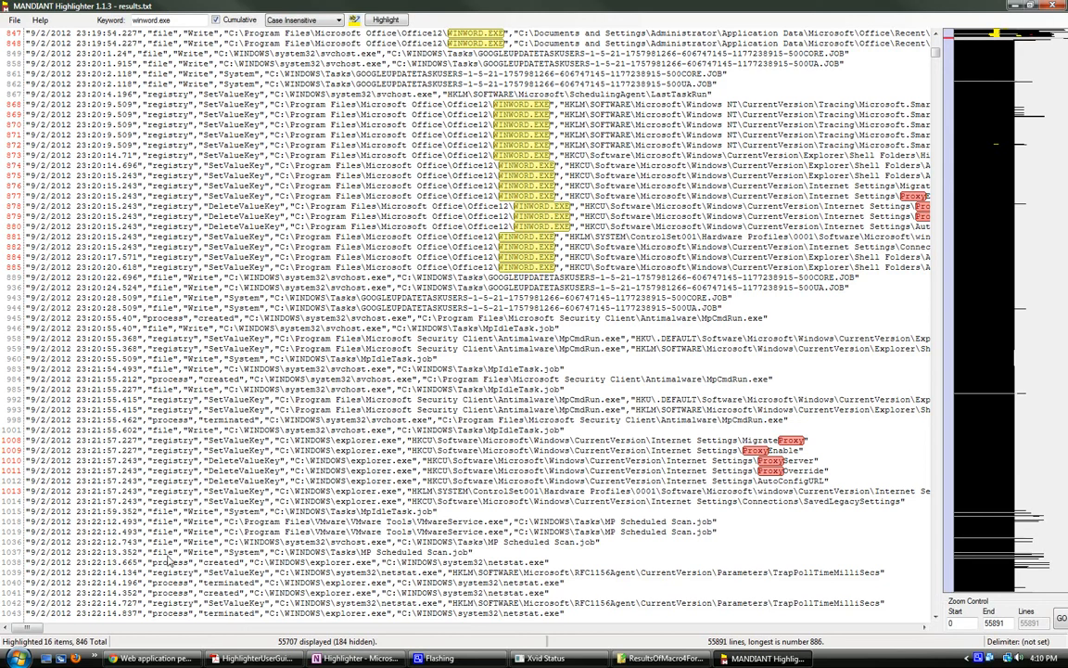
pyautogui.moveTo(168, 560); pyautogui.dragTo(547, 564)
pyautogui.click(553, 565)
pyautogui.scroll(-1, 508, 590)
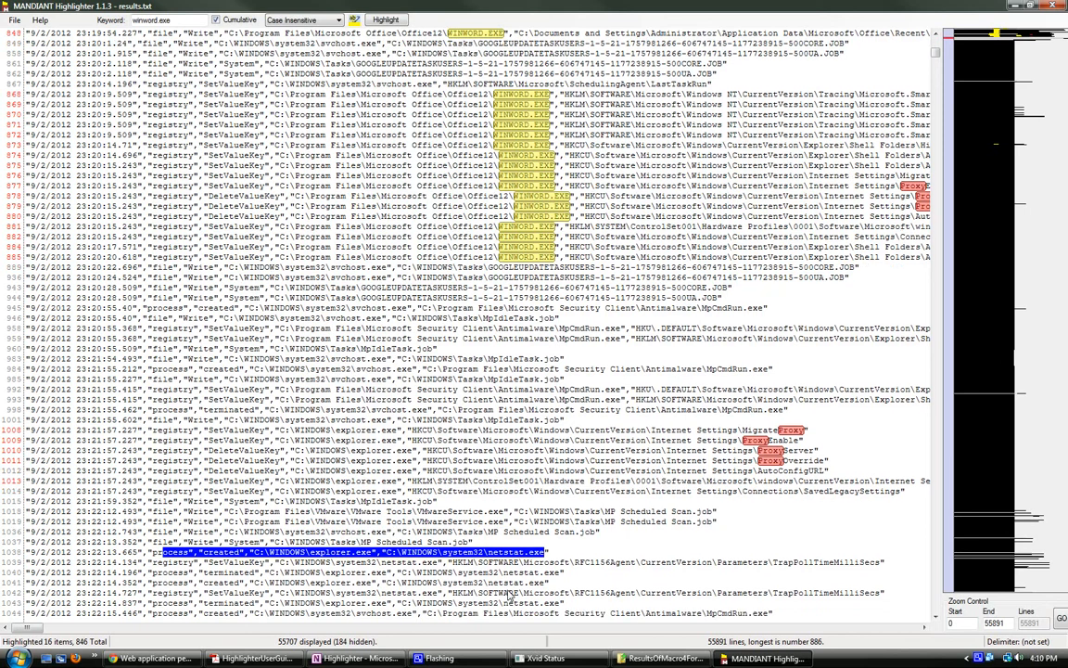
pyautogui.scroll(-3, 508, 593)
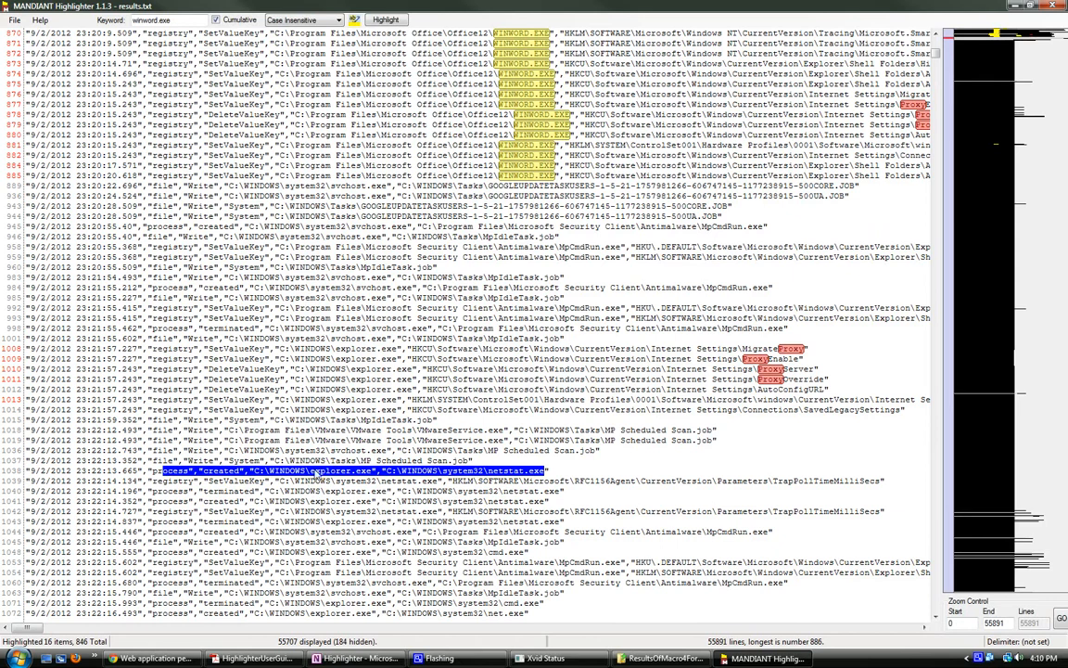
pyautogui.scroll(-1, 326, 473)
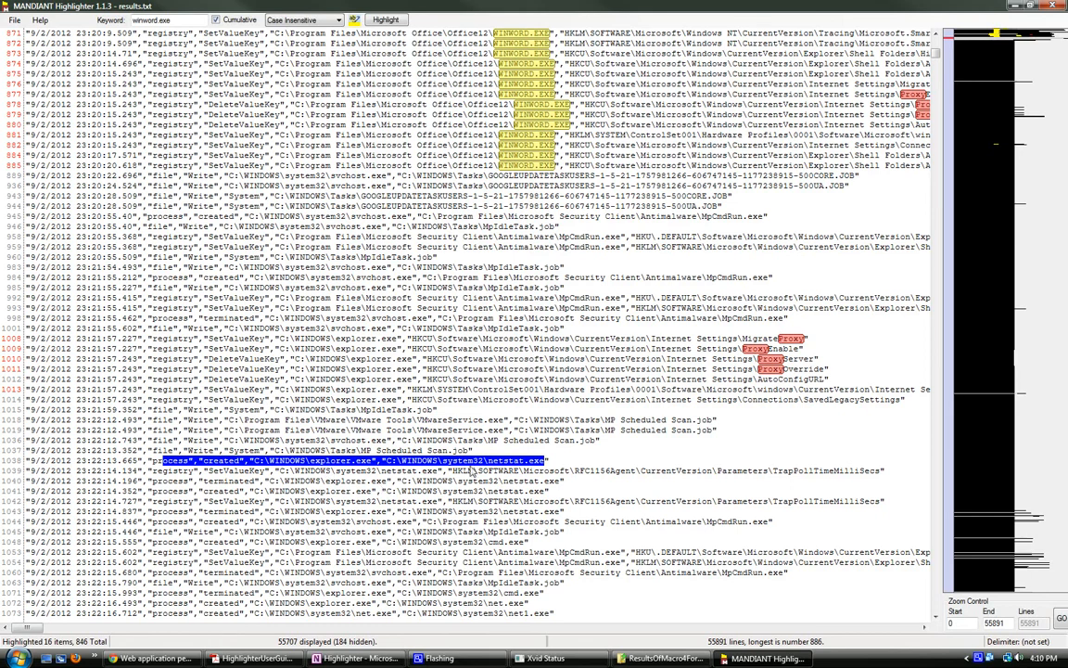
# Step: Highlight every occurrence of netstat.exe with cumulative highlighting off, and review the matching lines 1038 to 1043
pyautogui.moveTo(171, 19); pyautogui.dragTo(109, 20)
pyautogui.write('netstat')
pyautogui.click(216, 20)
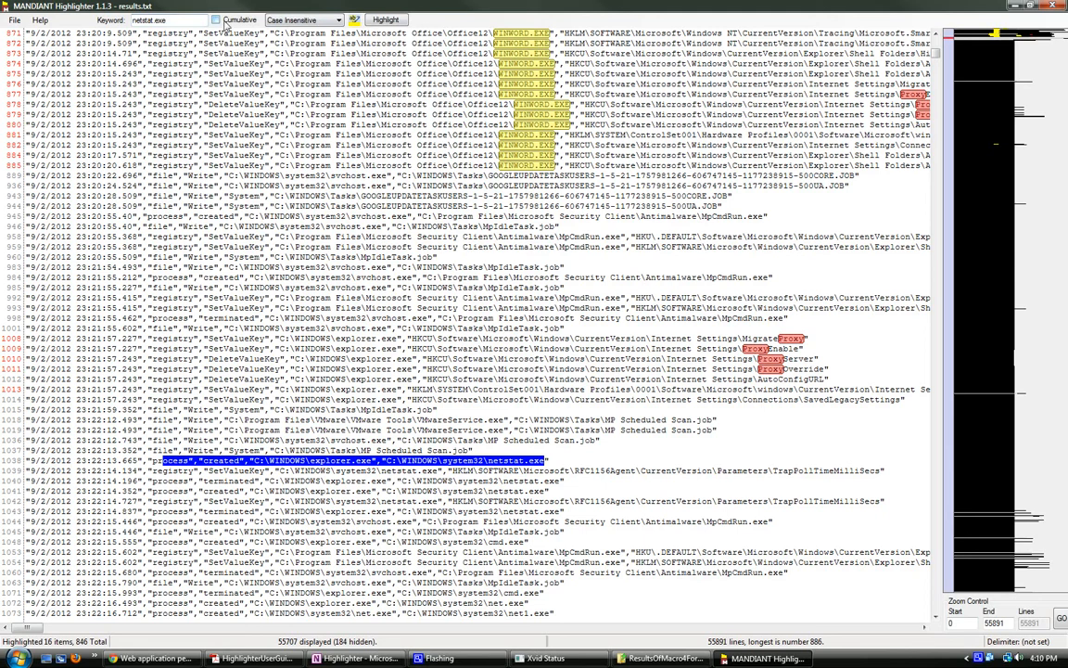
pyautogui.click(403, 20)
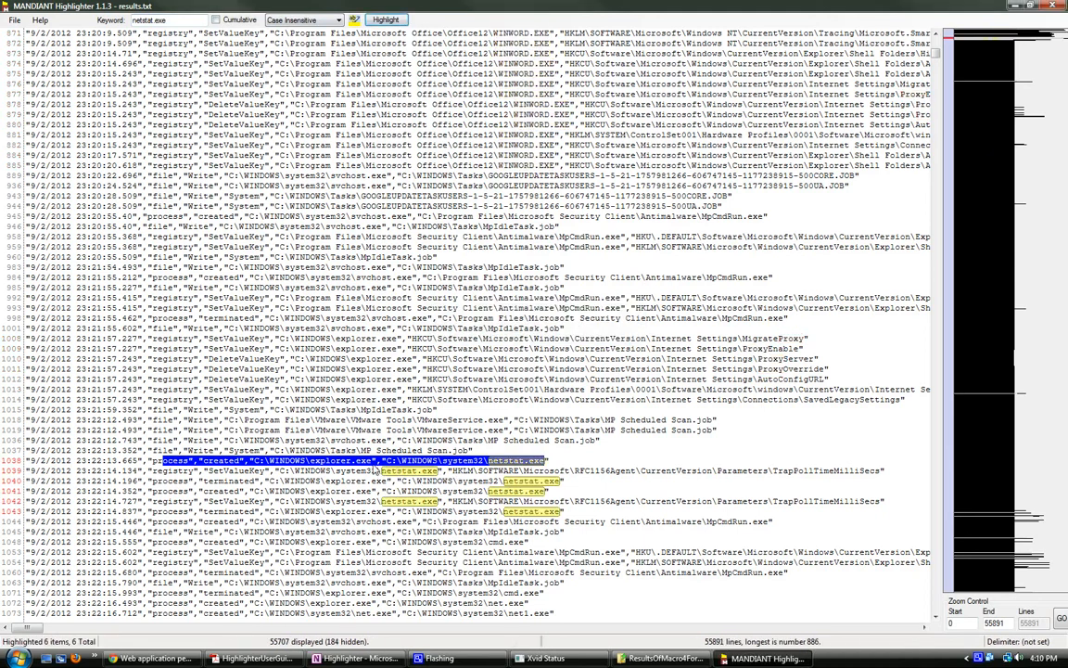
pyautogui.click(148, 461)
pyautogui.moveTo(148, 461); pyautogui.dragTo(562, 519)
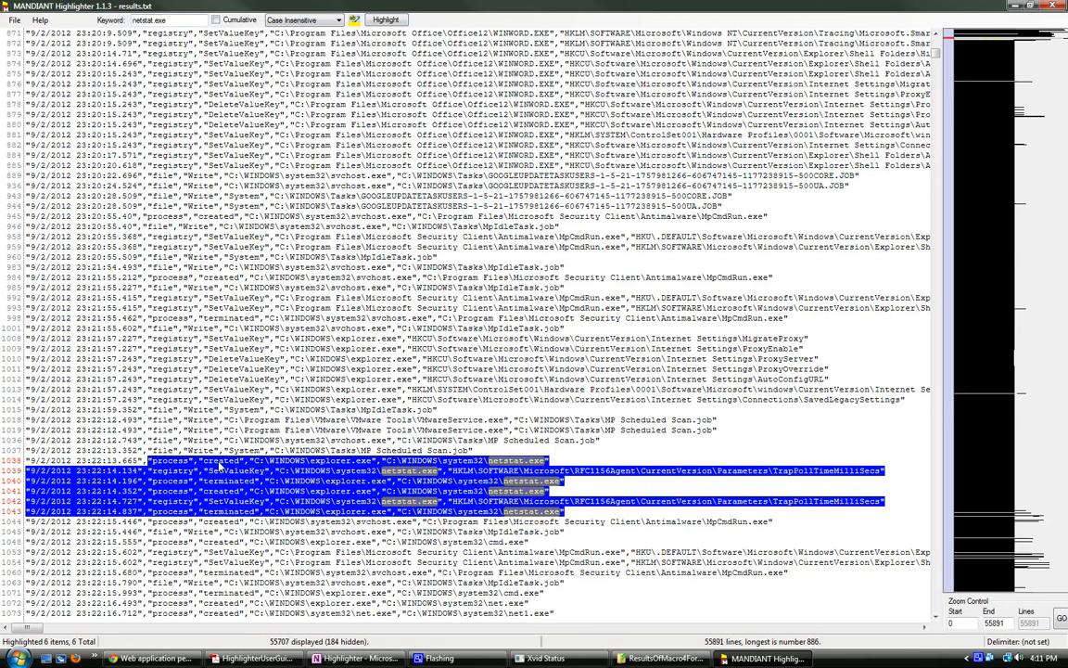
pyautogui.click(313, 482)
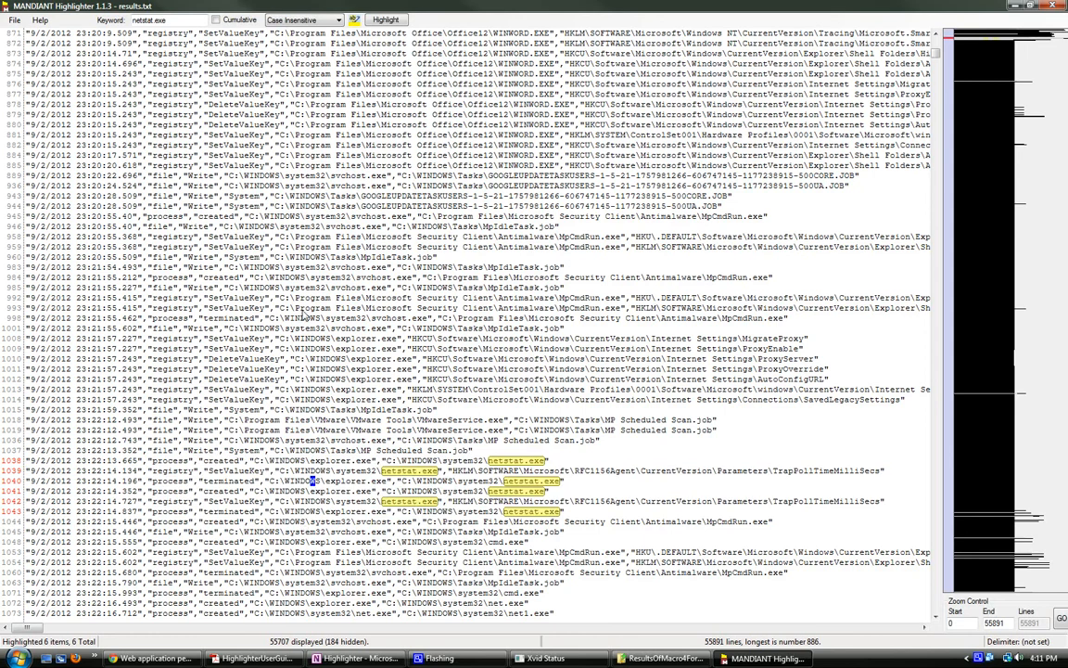
# Step: Highlight every occurrence of explorer.exe in pink, cumulatively with the netstat.exe highlights
pyautogui.moveTo(168, 21); pyautogui.dragTo(105, 17)
pyautogui.write('explorer')
pyautogui.click(216, 19)
pyautogui.click(354, 20)
pyautogui.click(588, 183)
pyautogui.click(488, 340)
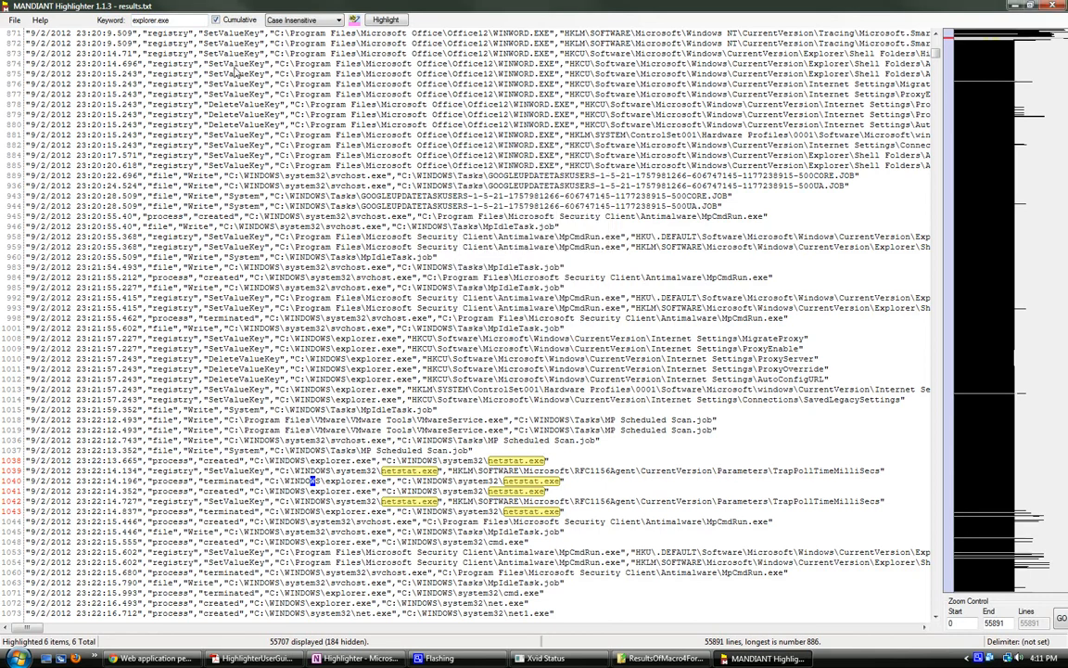
pyautogui.click(384, 19)
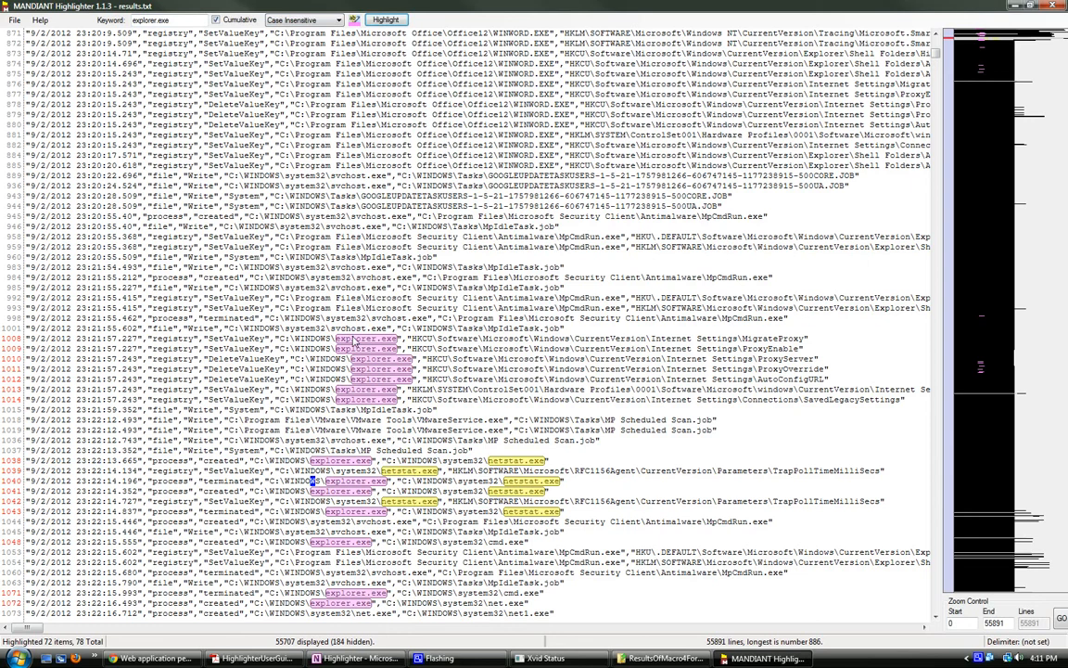
# Step: Examine the explorer.exe changes to the Internet Settings proxy keys from line 1008 and compare them with the surrounding entries
pyautogui.moveTo(25, 340); pyautogui.dragTo(527, 383)
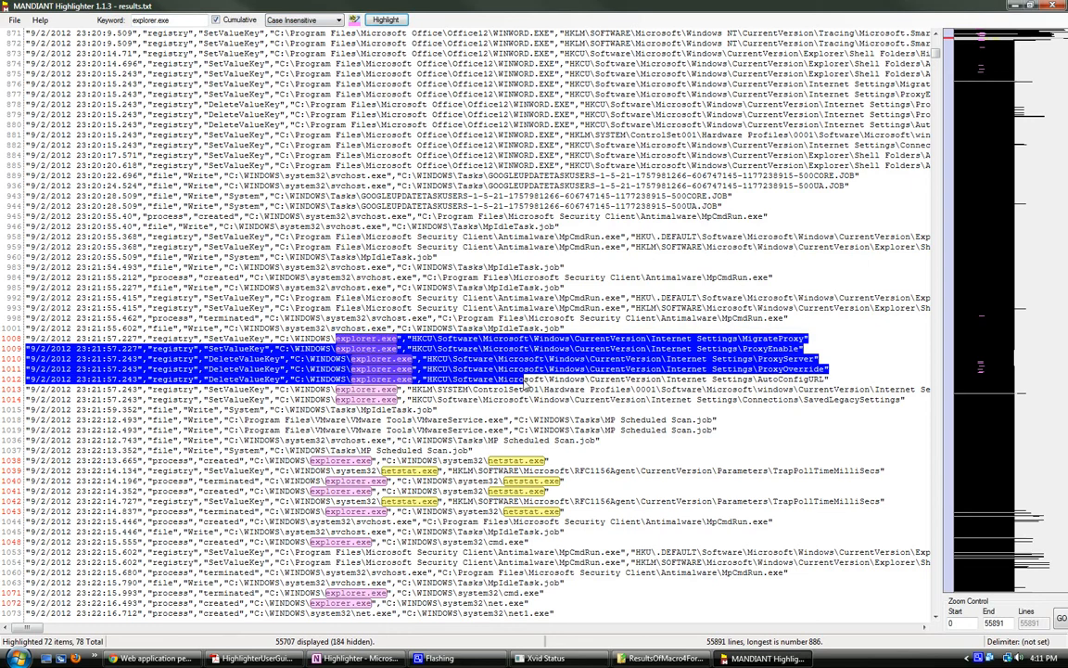
pyautogui.scroll(2, 385, 395)
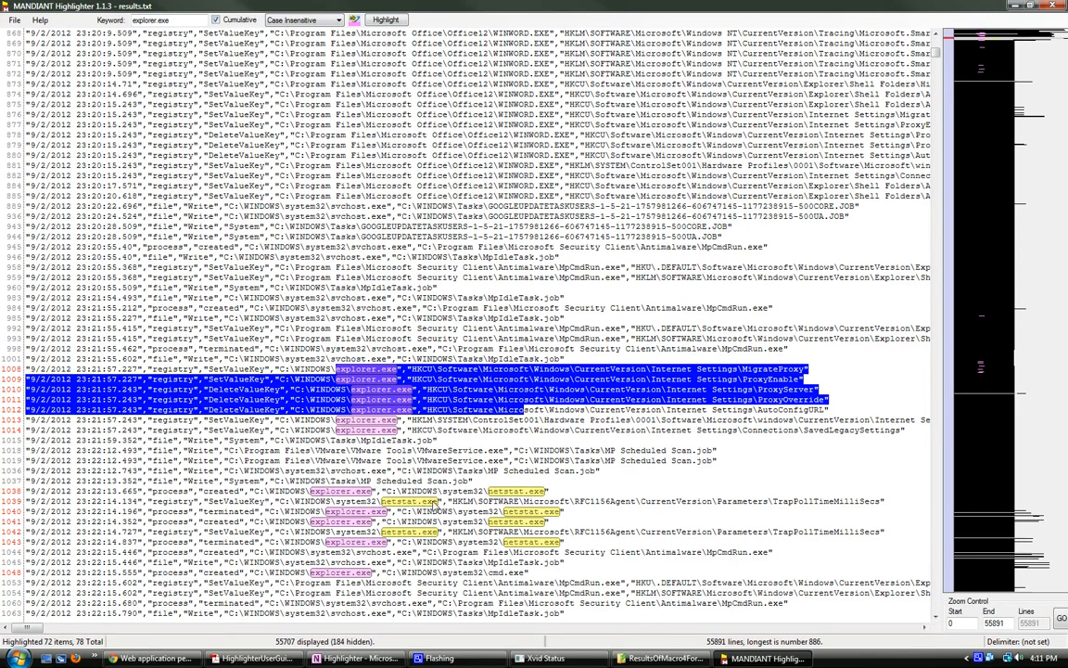
pyautogui.moveTo(34, 631); pyautogui.dragTo(2, 638)
pyautogui.scroll(3, 398, 573)
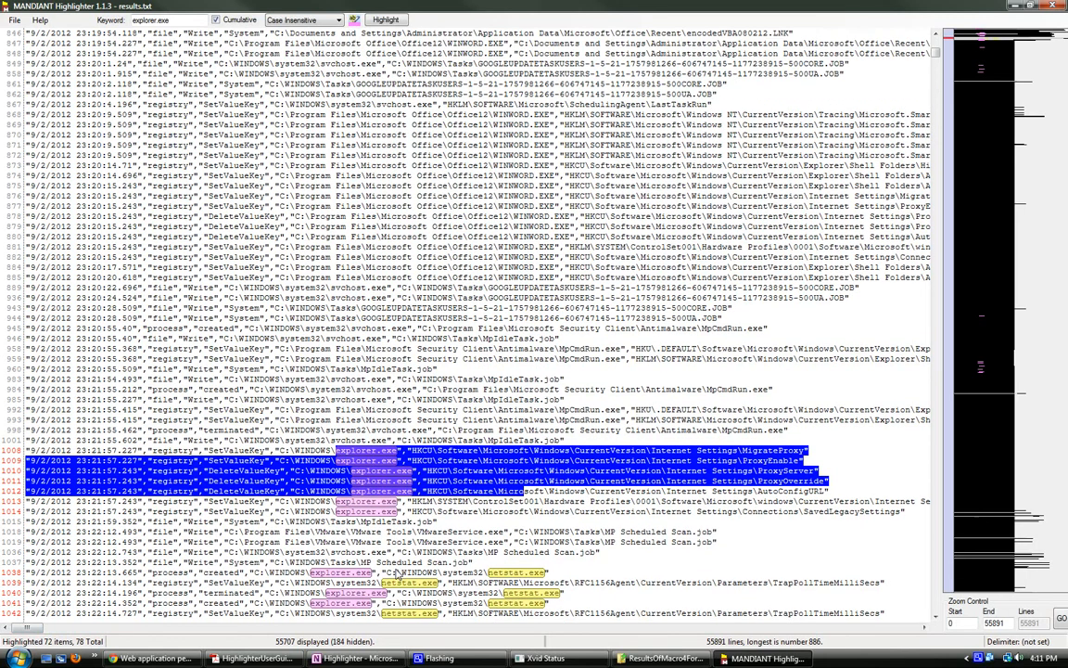
pyautogui.scroll(-1, 551, 544)
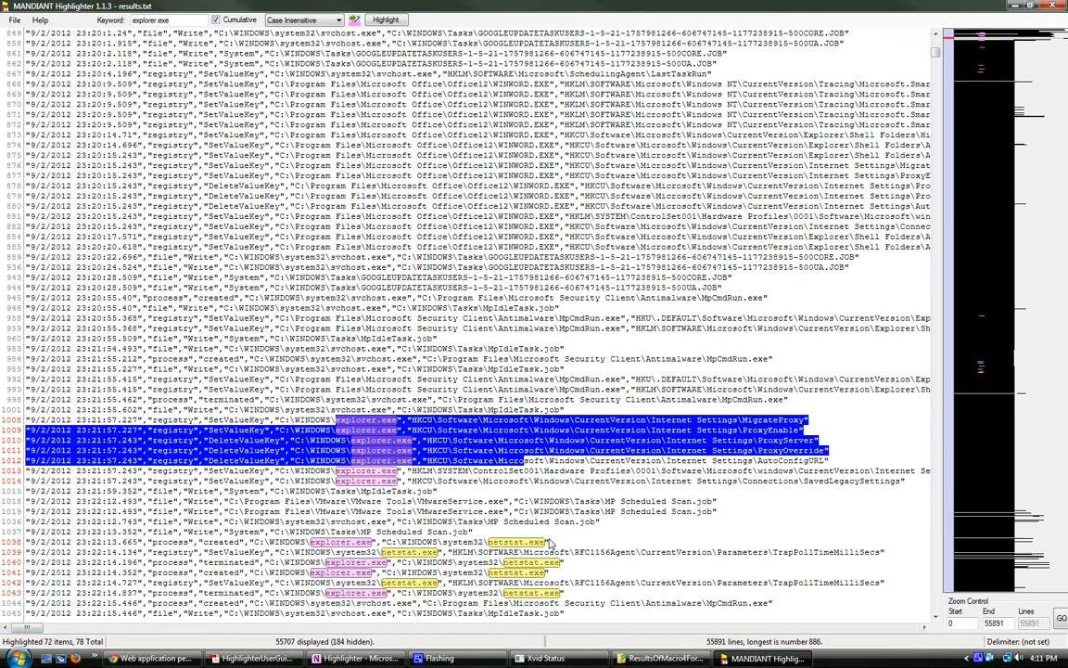
pyautogui.scroll(-5, 551, 543)
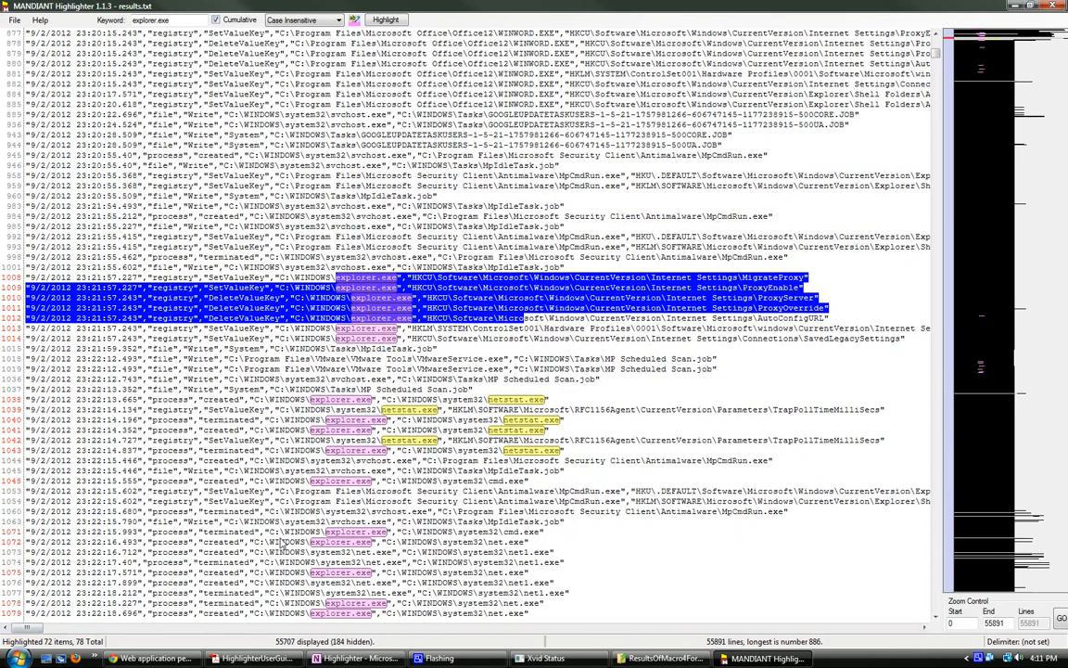
pyautogui.scroll(-2, 283, 543)
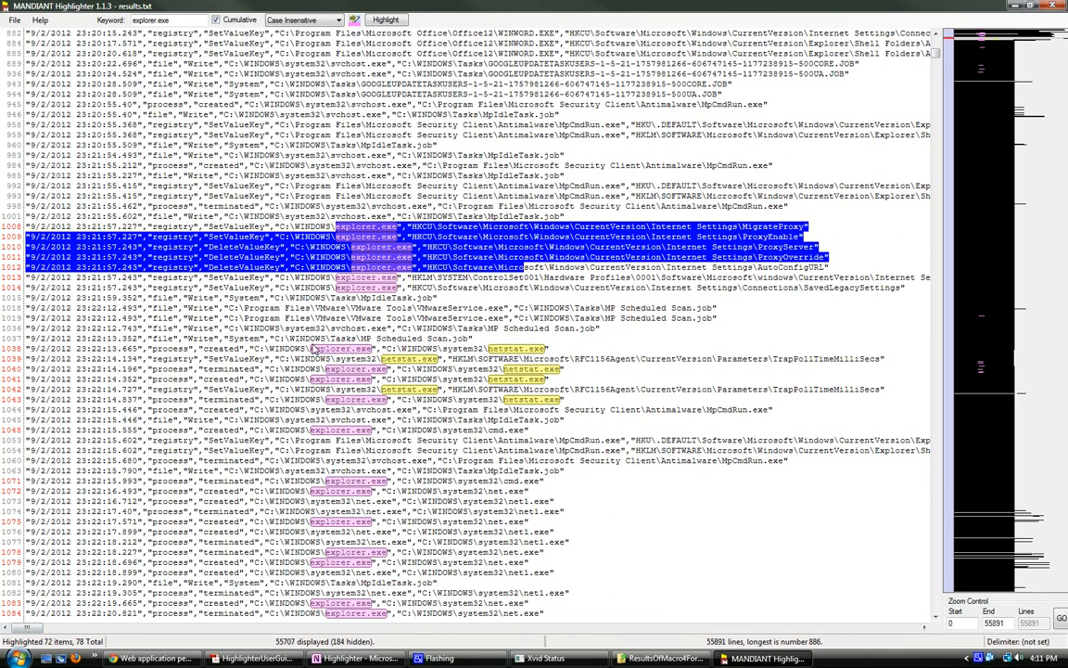
# Step: Examine the cmd.exe, net.exe and net1.exe processes from line 1071 and follow explorer.exe activity down to the reg.exe entries
pyautogui.moveTo(410, 481); pyautogui.dragTo(543, 483)
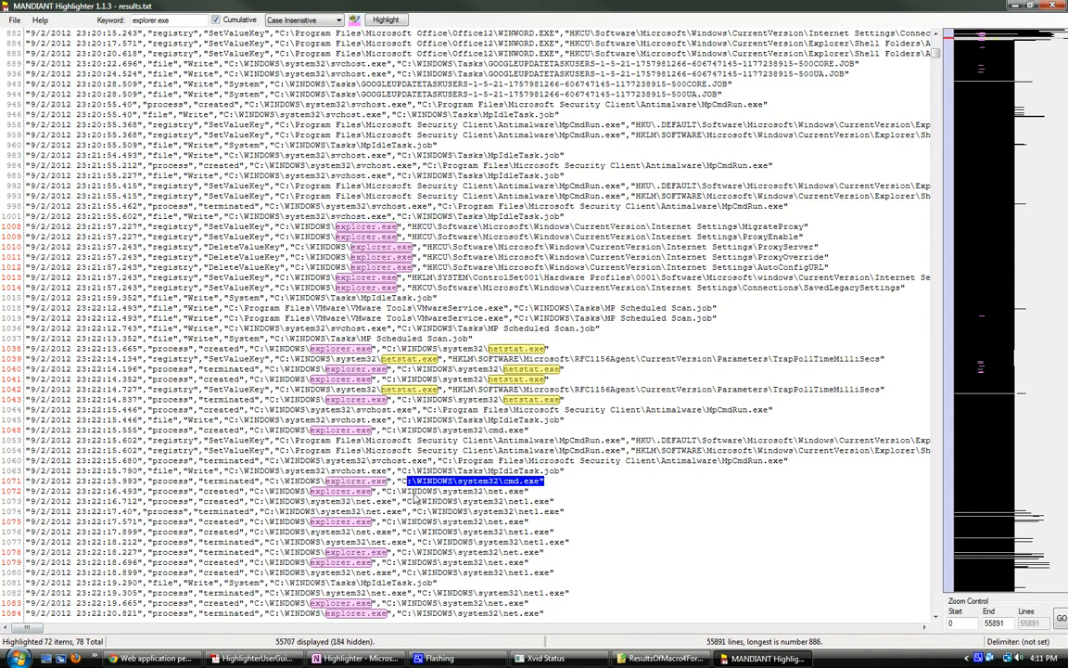
pyautogui.moveTo(410, 491); pyautogui.dragTo(528, 492)
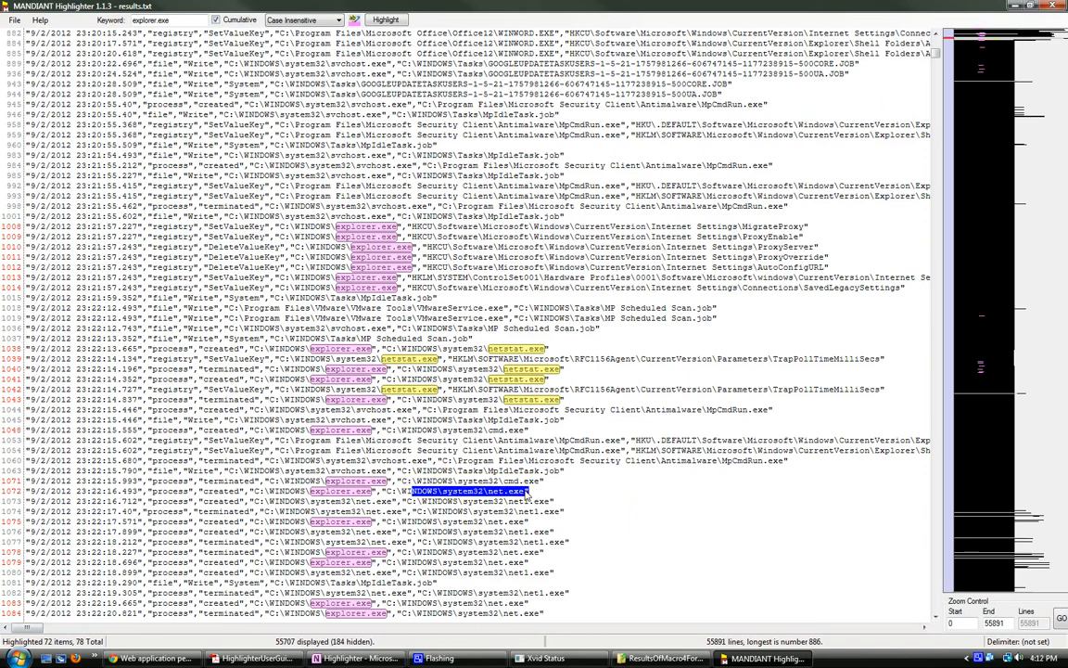
pyautogui.moveTo(493, 500); pyautogui.dragTo(545, 508)
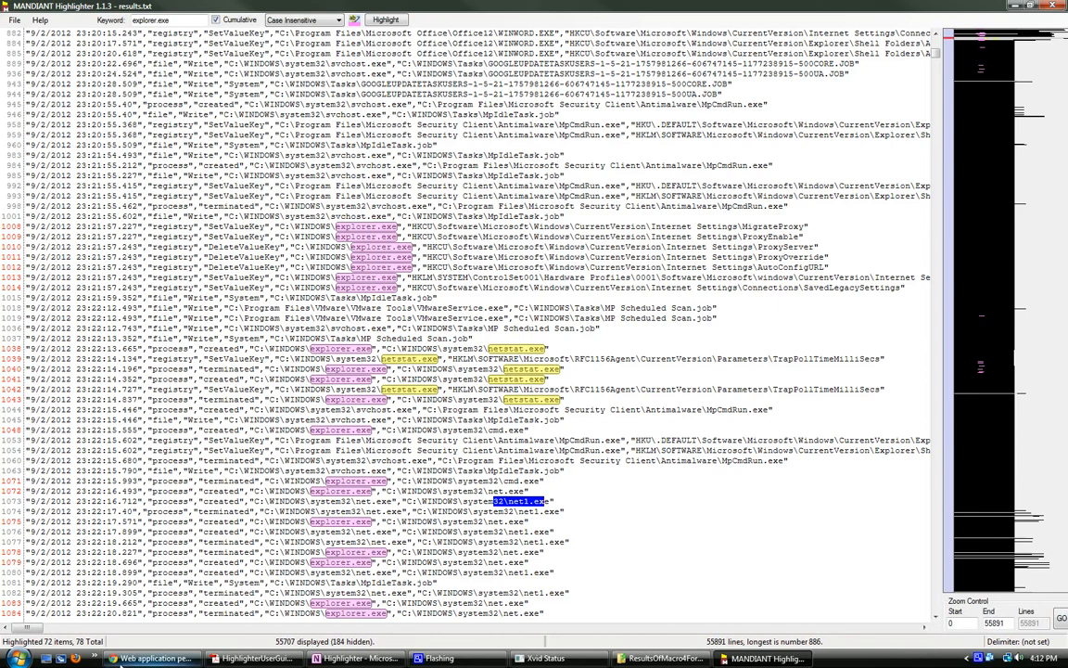
pyautogui.scroll(-2, 479, 557)
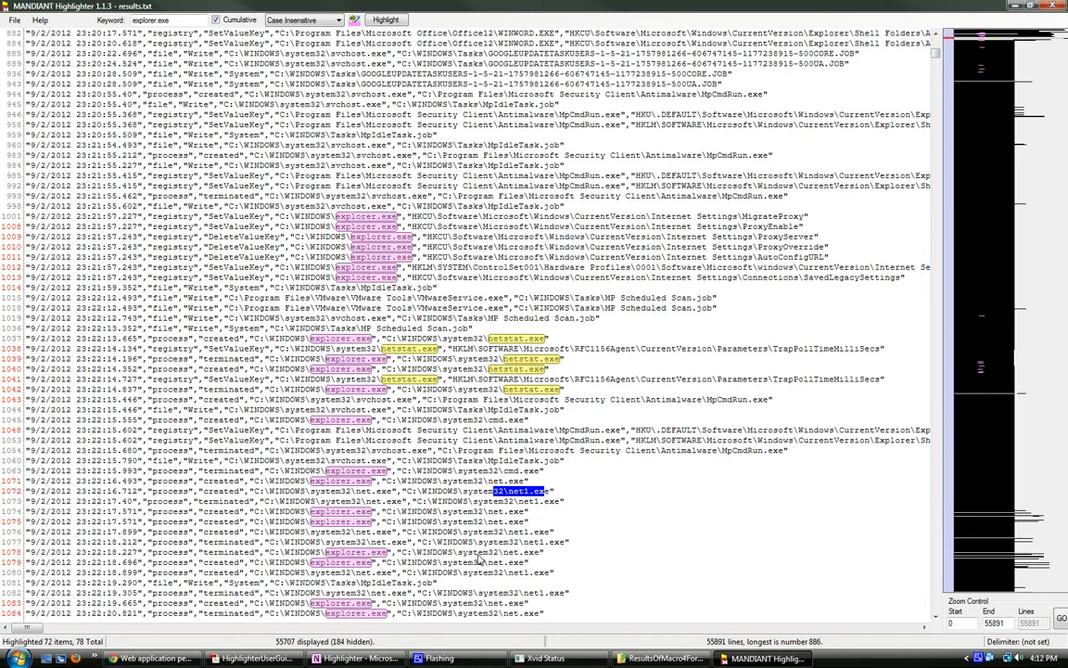
pyautogui.scroll(-3, 431, 535)
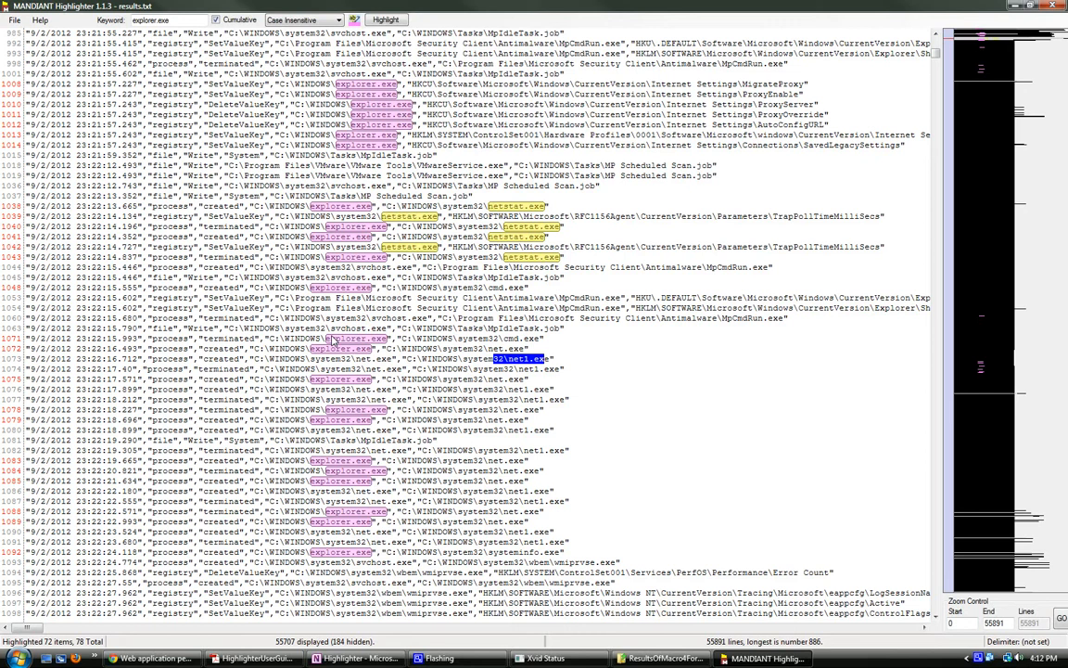
pyautogui.moveTo(326, 340); pyautogui.dragTo(388, 341)
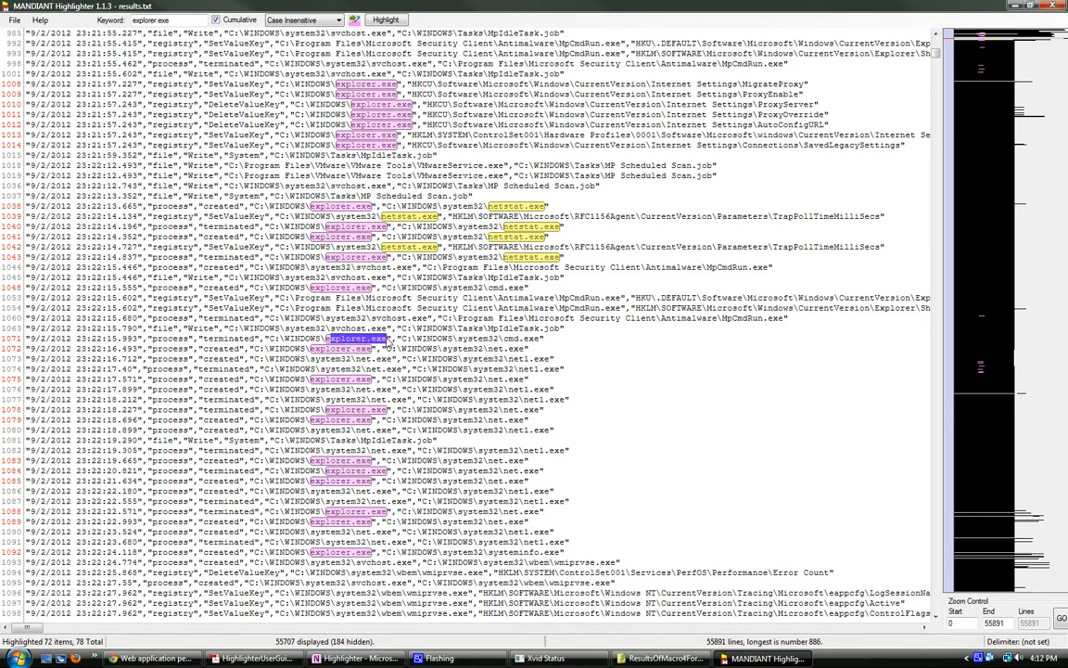
pyautogui.scroll(-1, 379, 592)
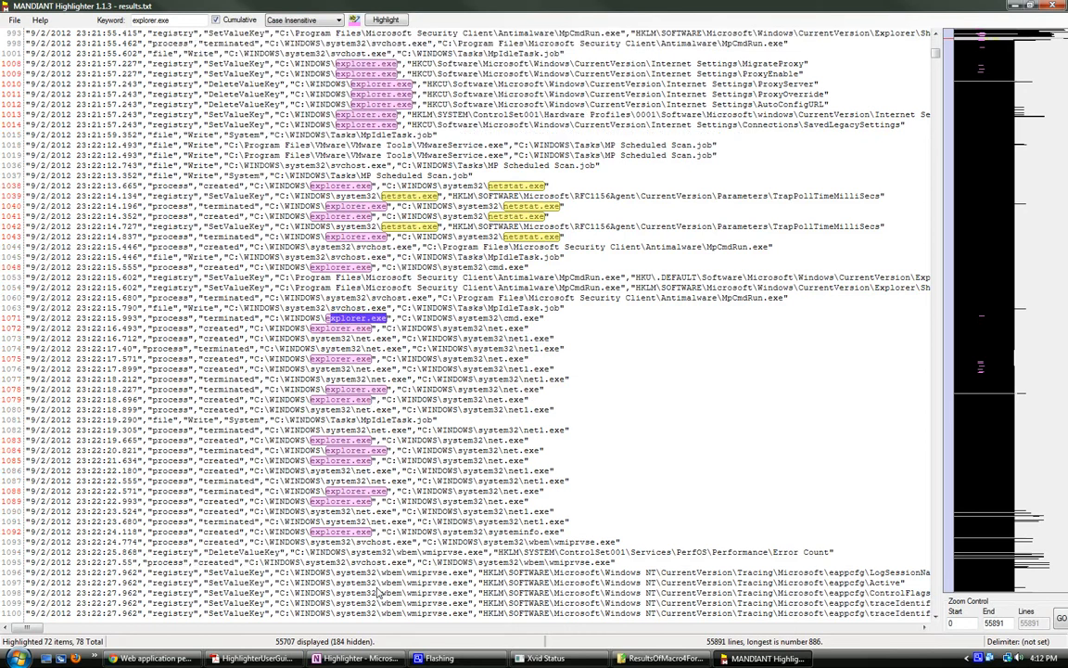
pyautogui.scroll(-2, 379, 591)
pyautogui.scroll(-2, 353, 538)
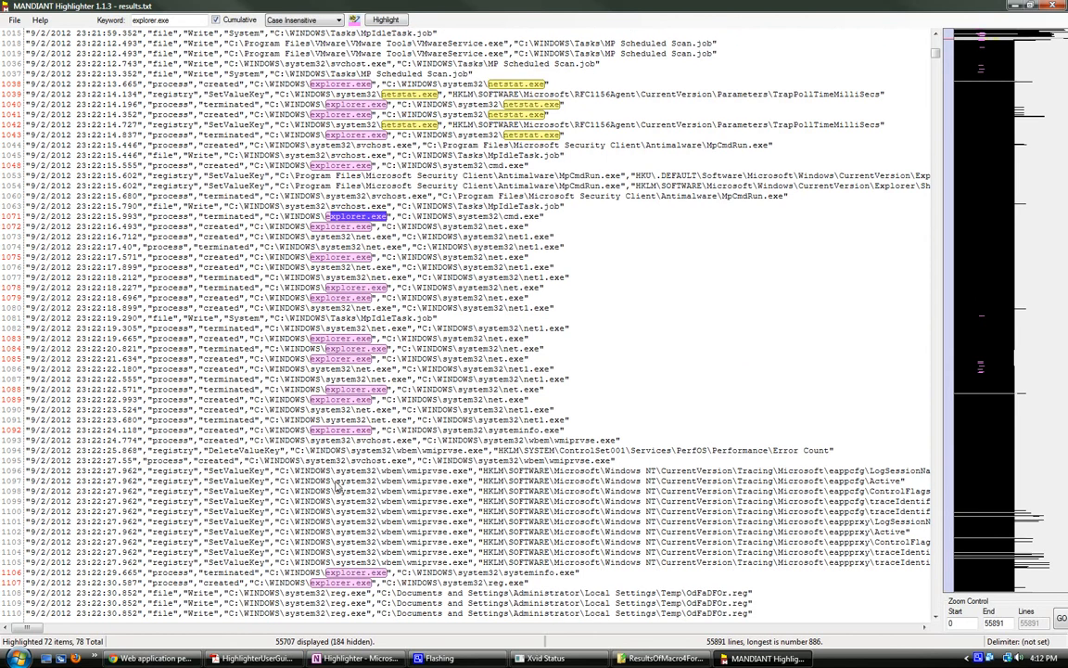
pyautogui.scroll(-2, 338, 489)
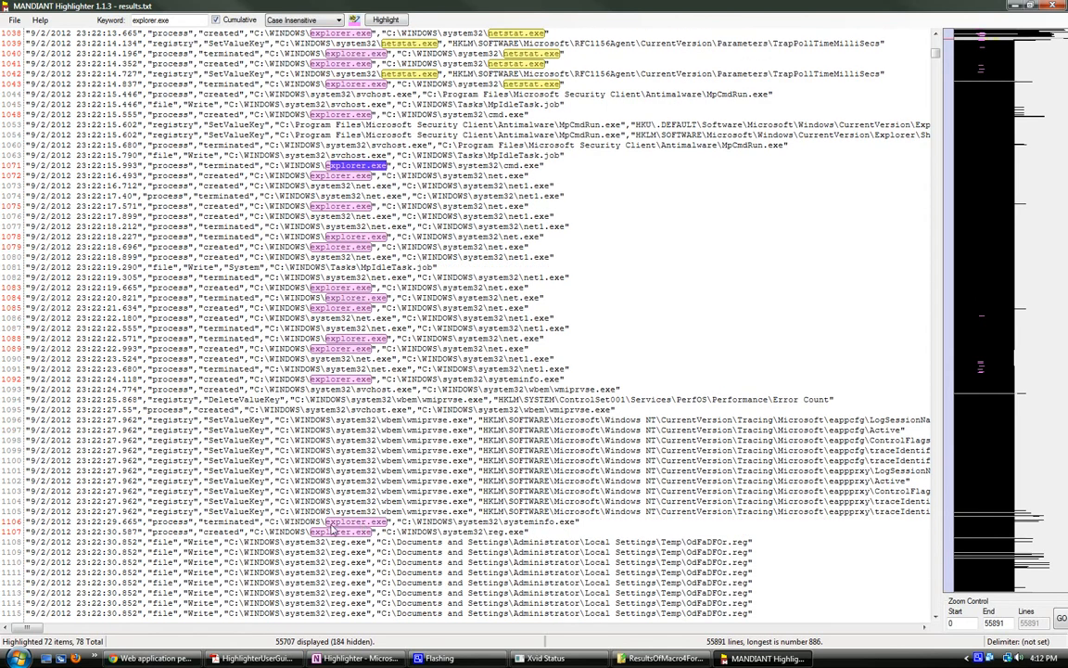
# Step: Examine the creation of reg.exe by explorer.exe at line 1107 and its file writes to OdFaDFOr.reg in the Temp folder from line 1108
pyautogui.moveTo(236, 533); pyautogui.dragTo(527, 536)
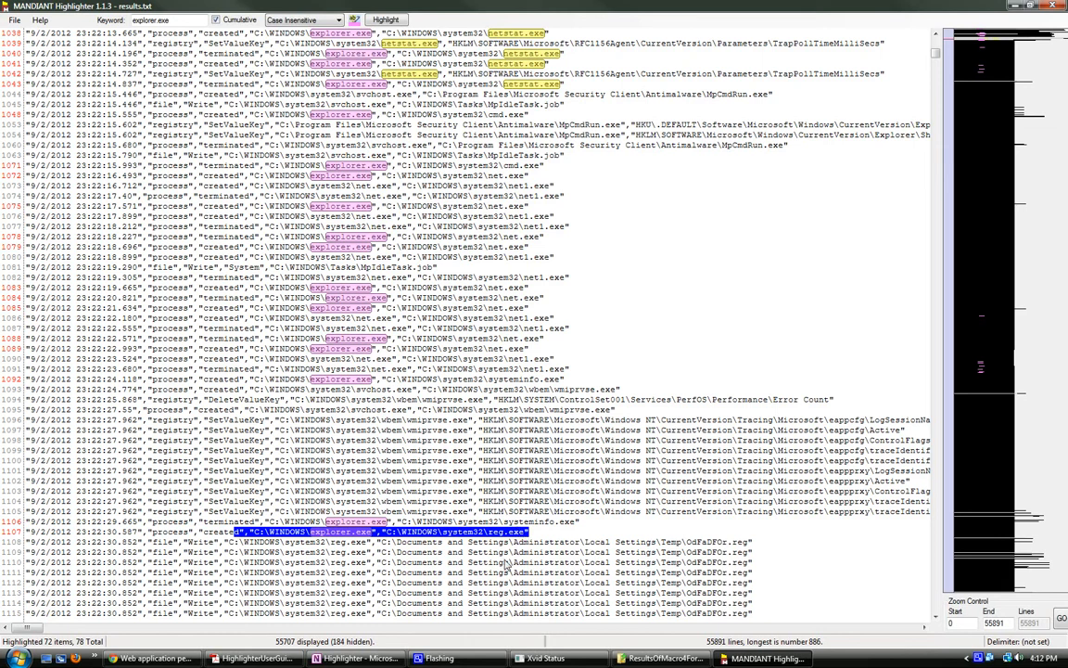
pyautogui.scroll(-2, 371, 519)
pyautogui.moveTo(152, 500); pyautogui.dragTo(213, 501)
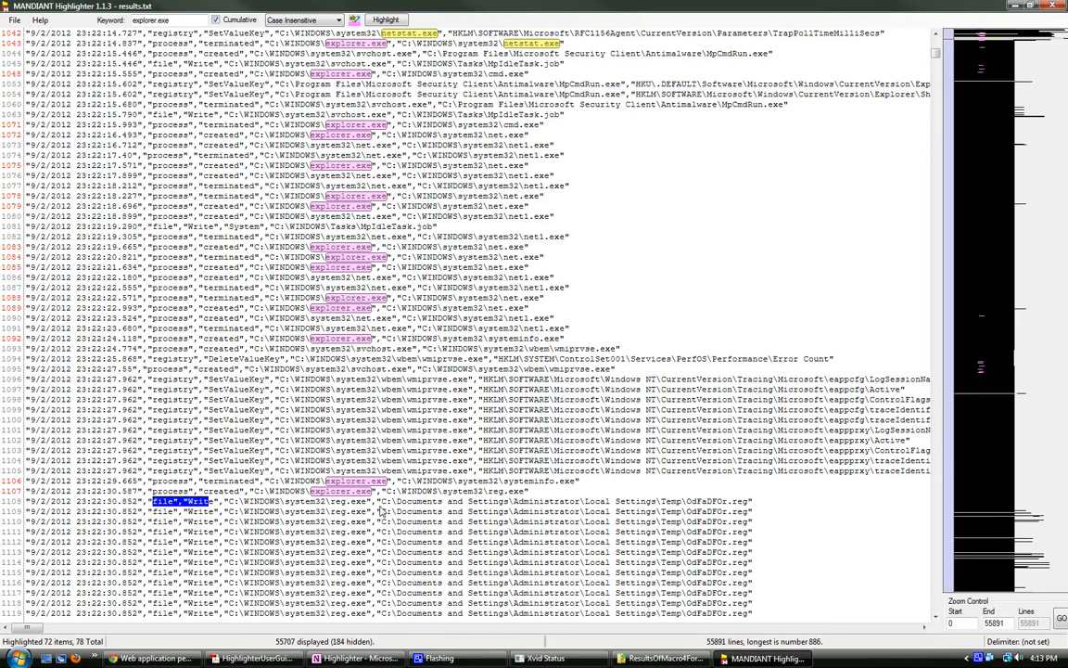
pyautogui.moveTo(377, 501); pyautogui.dragTo(688, 501)
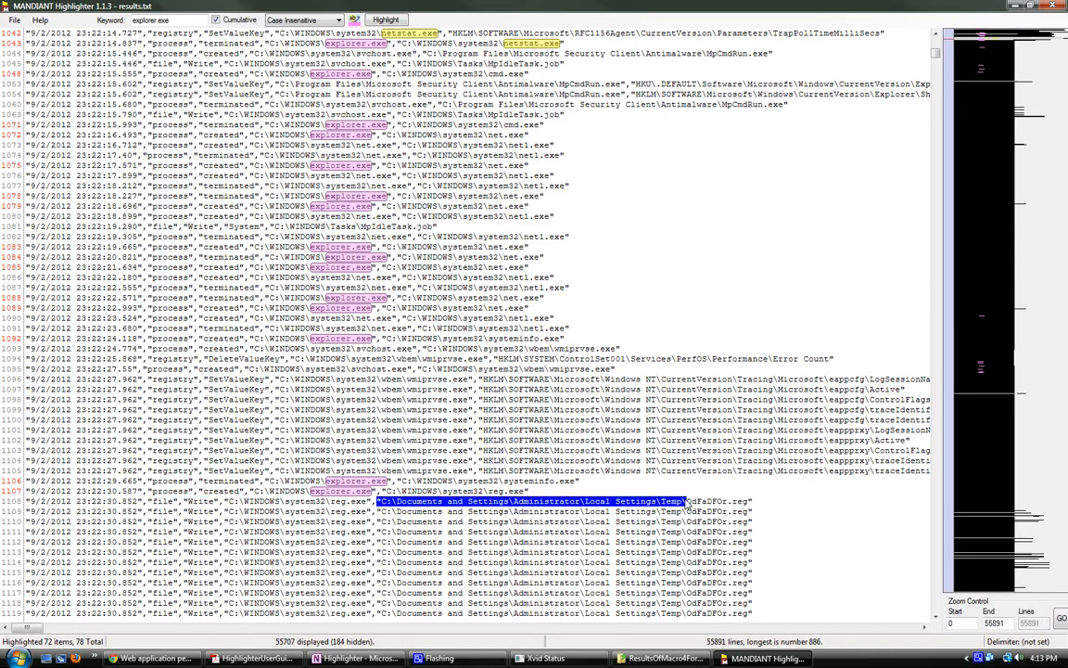
pyautogui.click(584, 531)
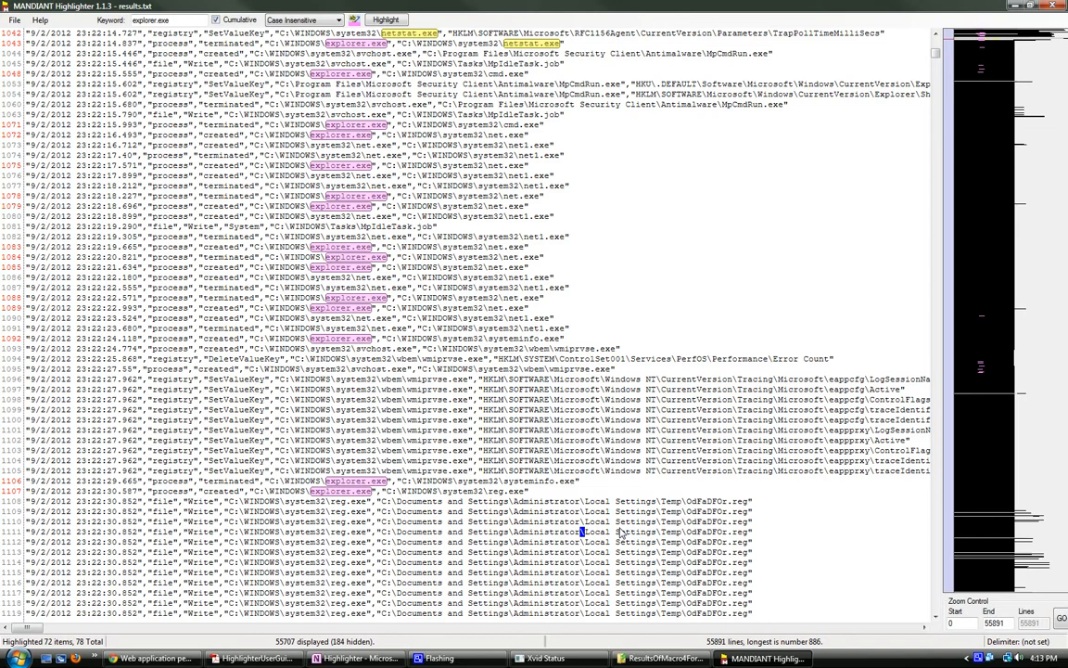
pyautogui.doubleClick(691, 501)
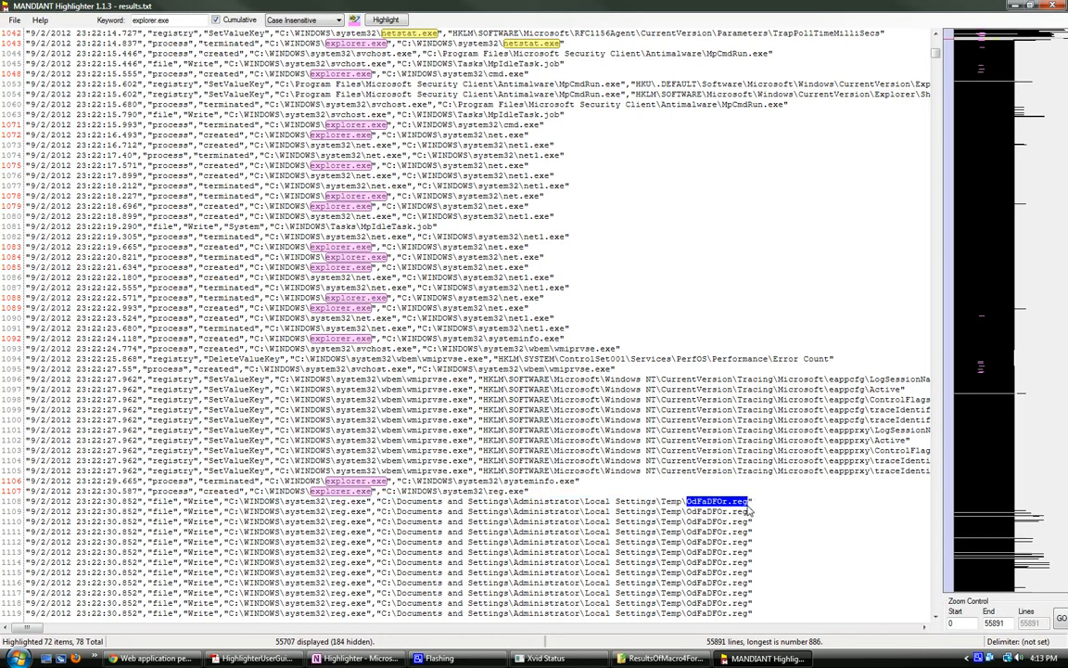
pyautogui.scroll(-1, 445, 479)
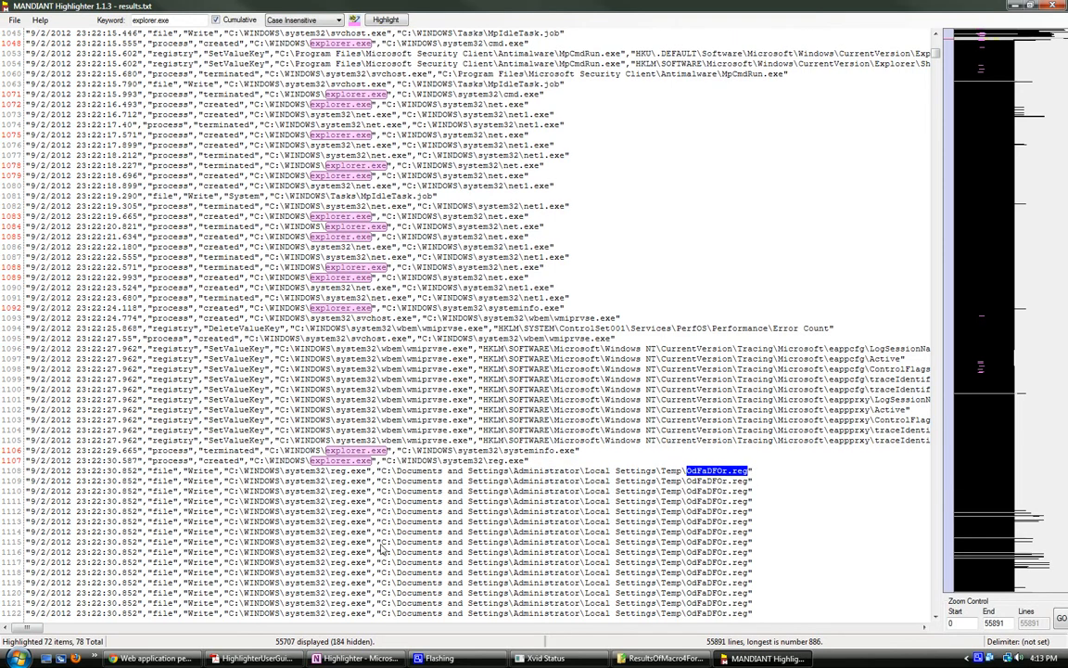
pyautogui.scroll(-1, 397, 468)
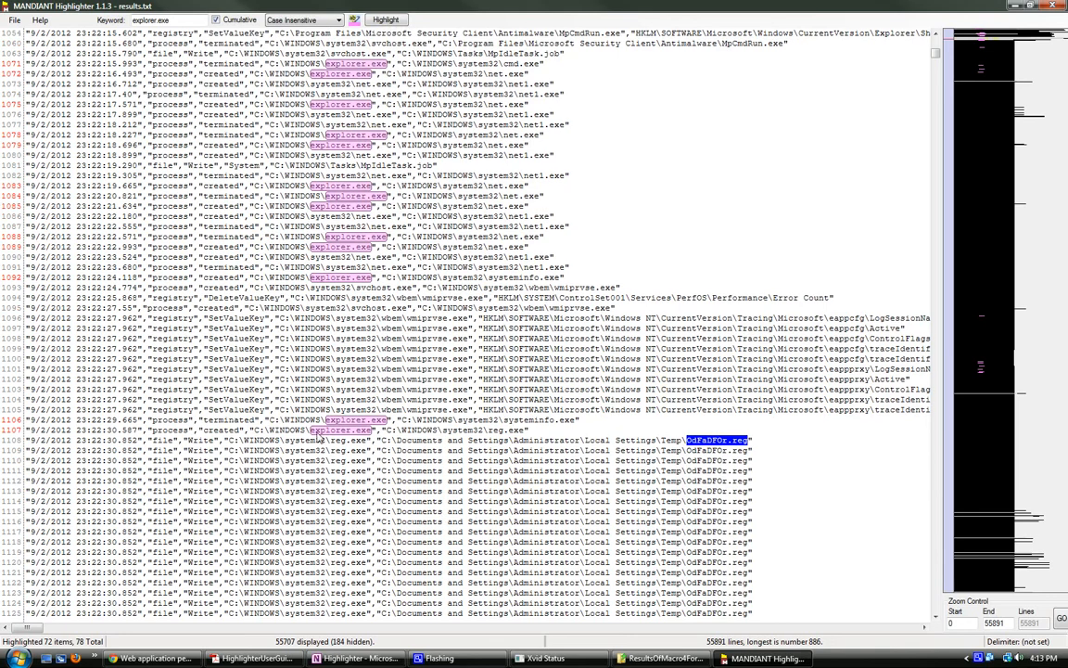
# Step: Highlight every occurrence of reg.exe with cumulative highlighting off
pyautogui.moveTo(332, 445); pyautogui.dragTo(369, 442)
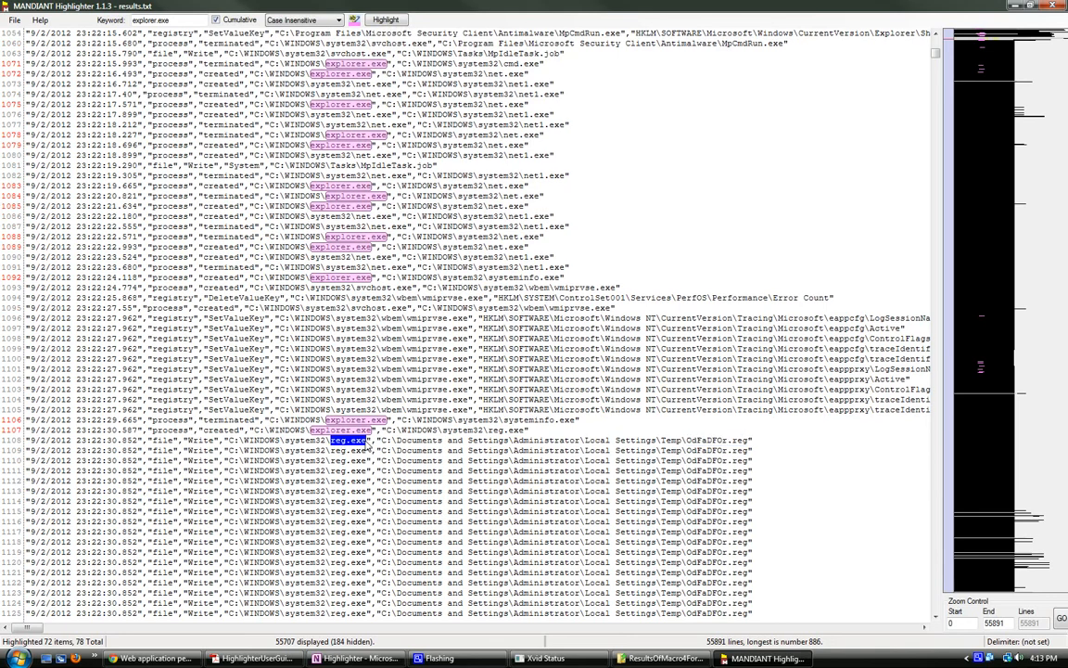
pyautogui.write('re')
pyautogui.press('BackSpace')
pyautogui.press('BackSpace')
pyautogui.press('BackSpace')
pyautogui.press('BackSpace')
pyautogui.write('.exe')
pyautogui.click(216, 20)
pyautogui.click(385, 23)
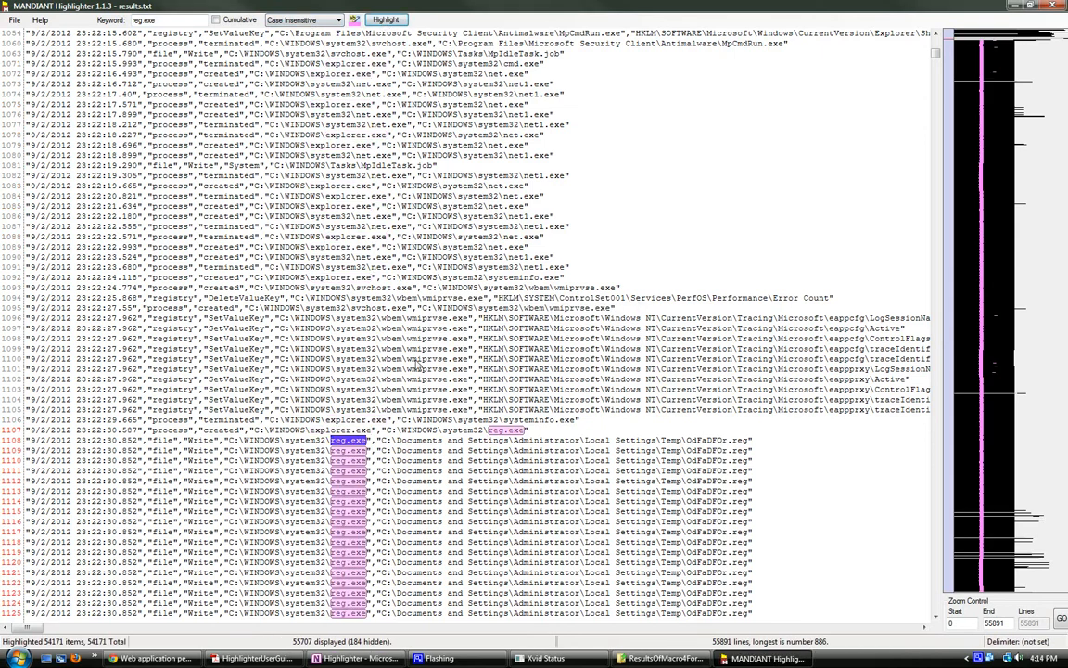
# Step: Follow the highlighted reg.exe writes to OdFaDFOr.reg from line 1107 down past line 1280
pyautogui.click(430, 554)
pyautogui.scroll(-3, 460, 535)
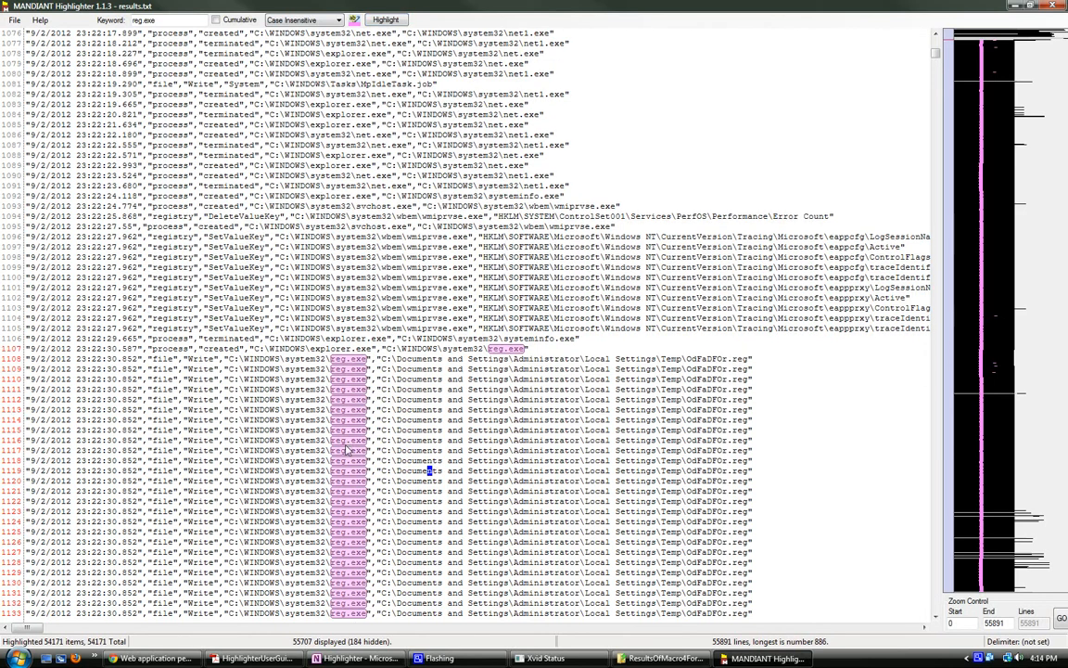
pyautogui.scroll(-2, 306, 410)
pyautogui.scroll(-3, 341, 452)
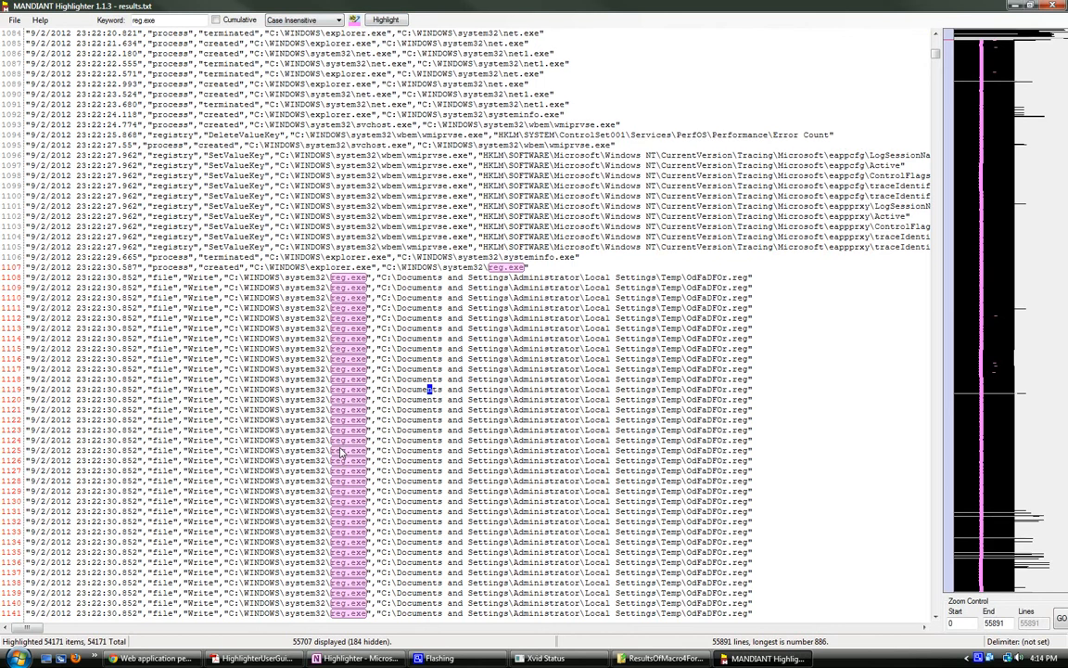
pyautogui.scroll(-7, 342, 451)
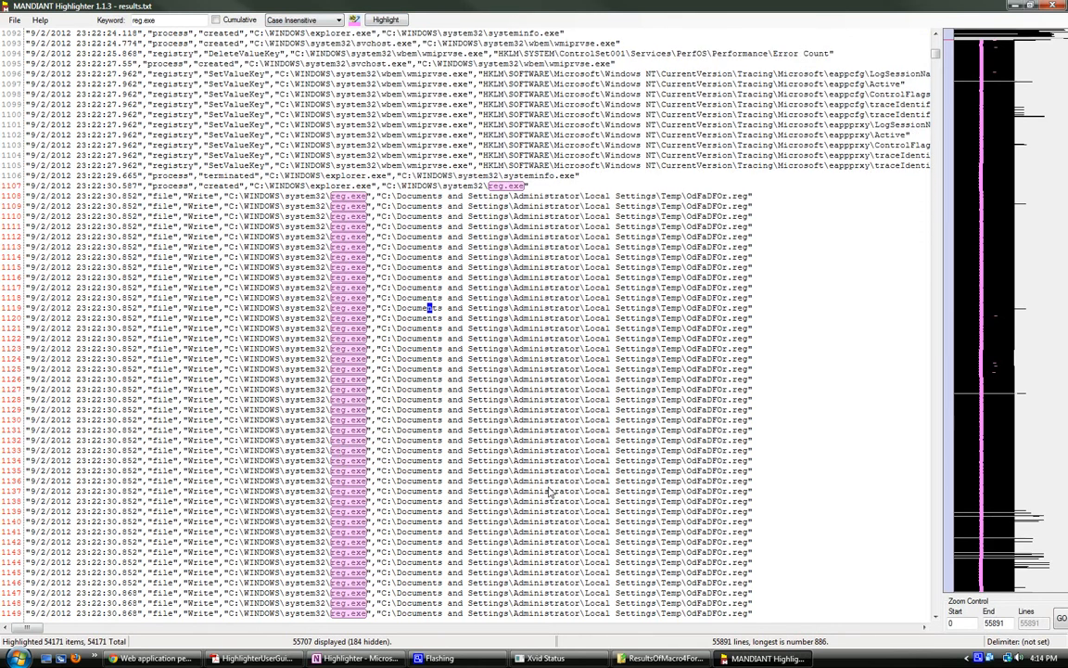
pyautogui.scroll(-3, 686, 474)
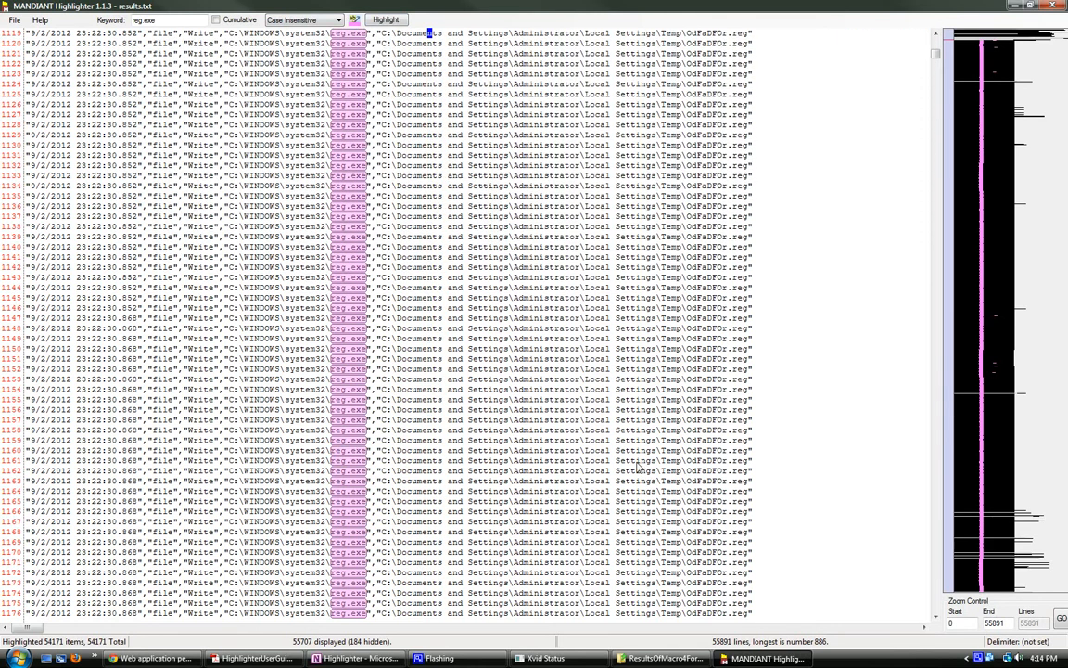
pyautogui.scroll(-20, 649, 469)
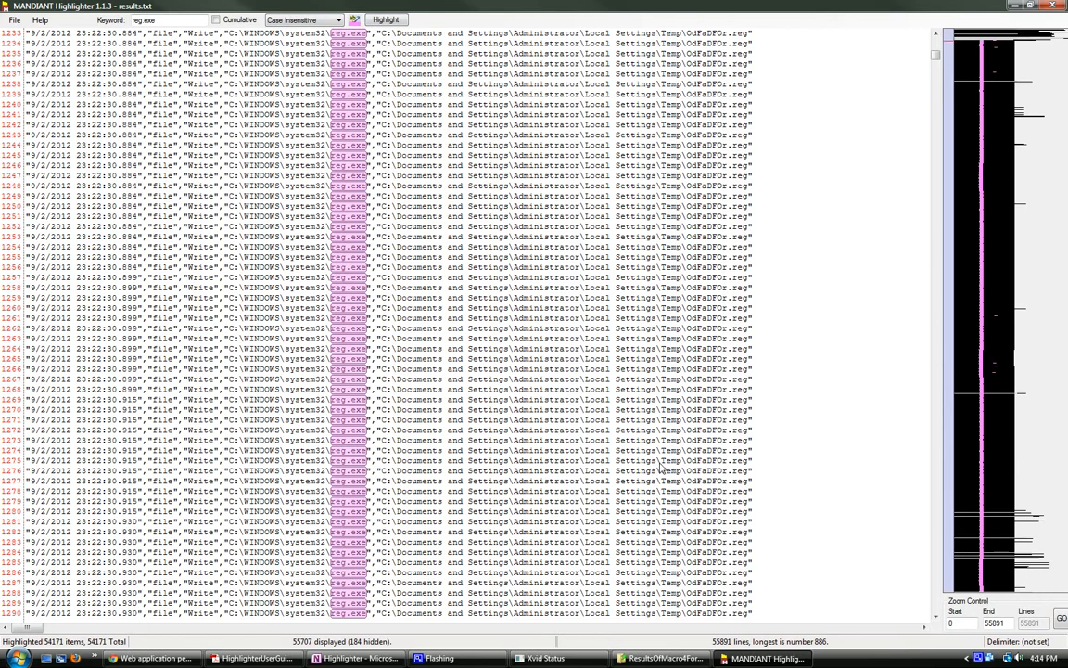
pyautogui.scroll(3, 506, 228)
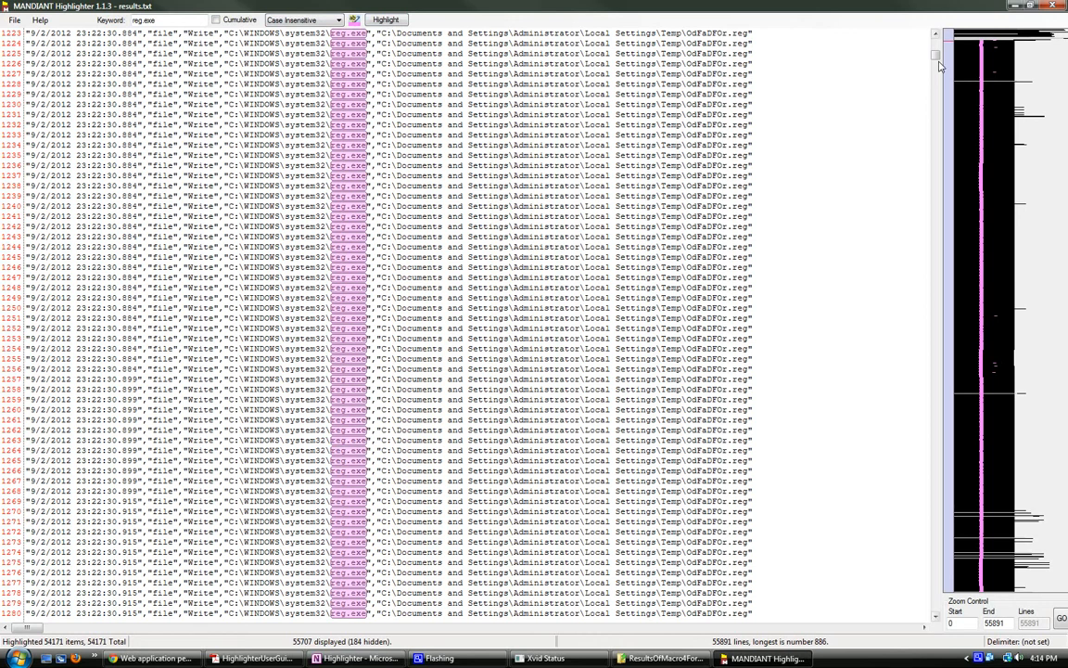
# Step: Review the systeminfo.exe and net.exe processes that explorer.exe created just before the reg.exe entry at line 1107
pyautogui.moveTo(935, 59); pyautogui.dragTo(937, 57)
pyautogui.scroll(8, 739, 136)
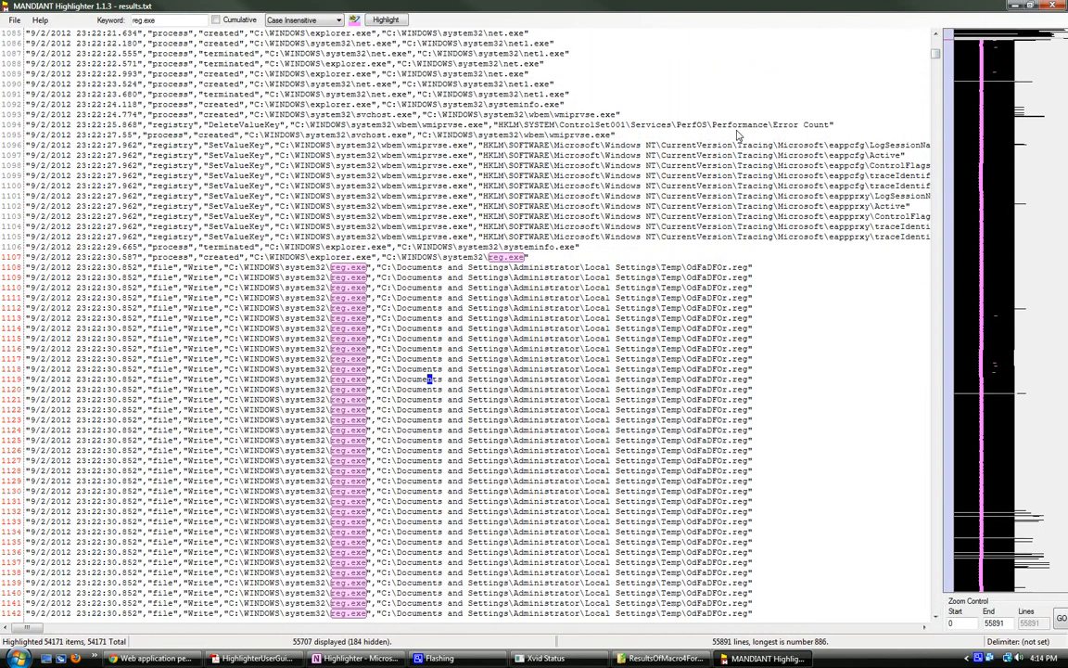
pyautogui.scroll(2, 739, 136)
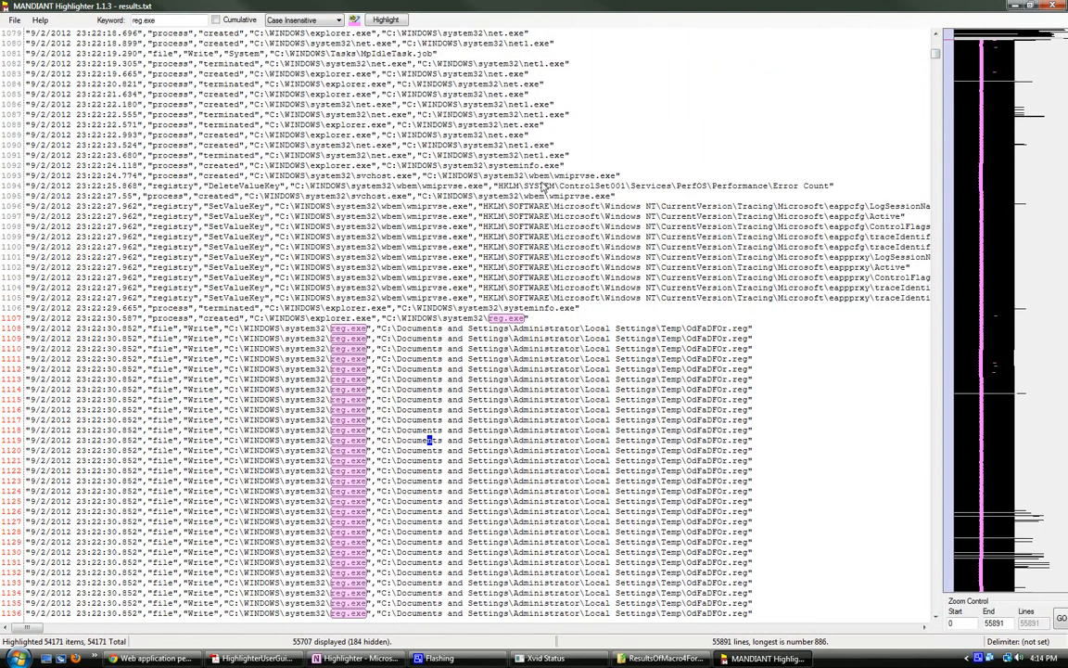
pyautogui.moveTo(488, 165); pyautogui.dragTo(545, 173)
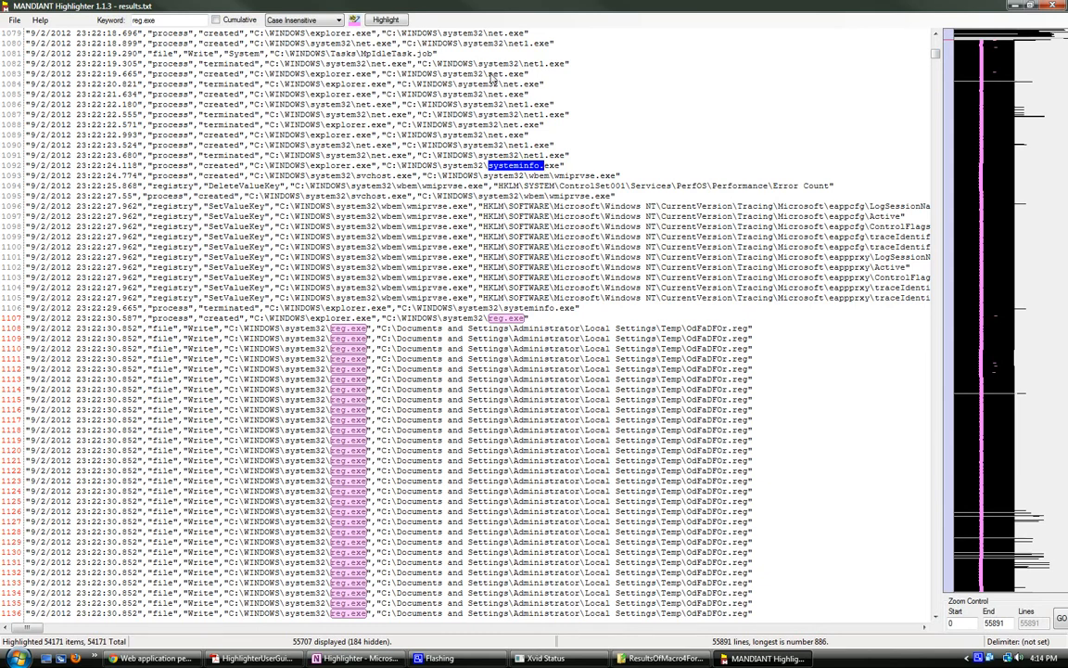
pyautogui.moveTo(493, 74); pyautogui.dragTo(529, 105)
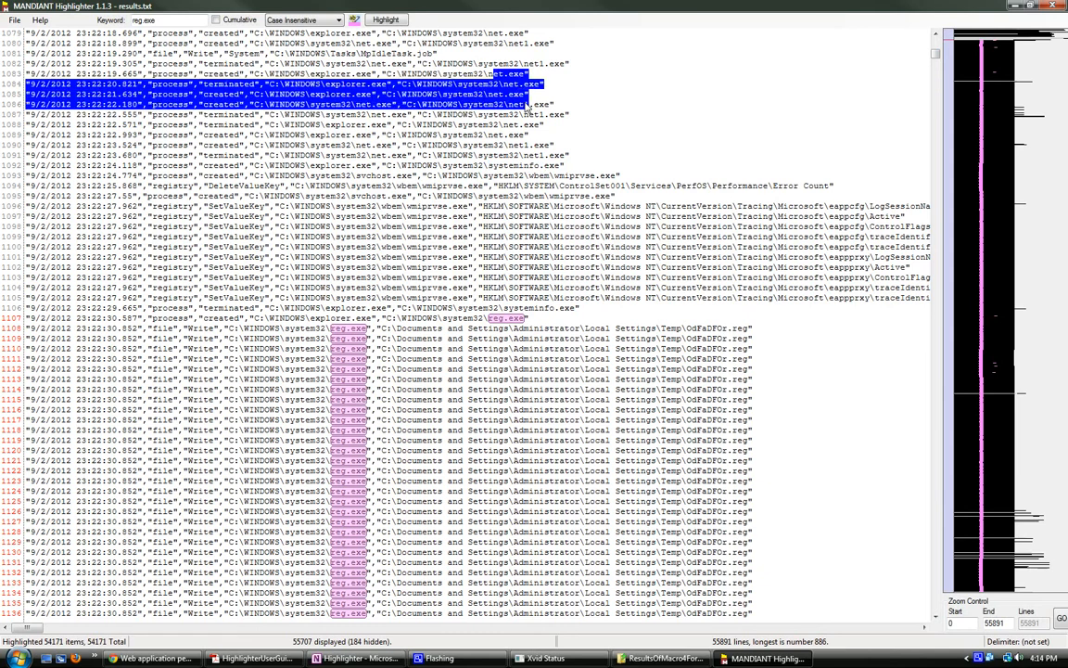
pyautogui.moveTo(486, 78); pyautogui.dragTo(522, 82)
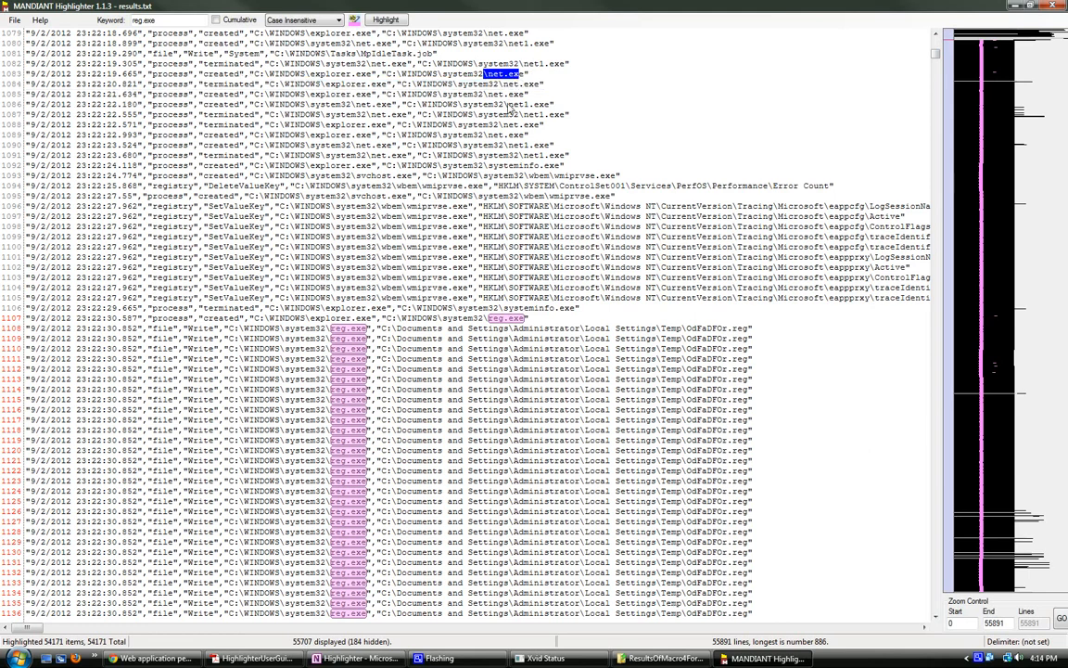
pyautogui.scroll(-1, 523, 107)
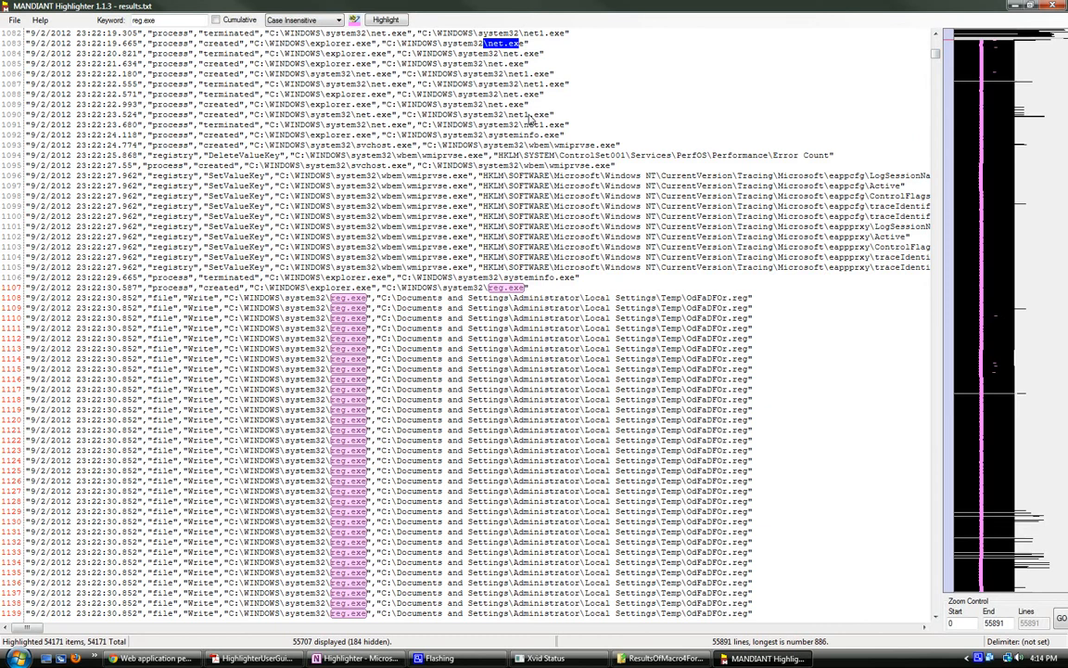
pyautogui.scroll(-2, 527, 163)
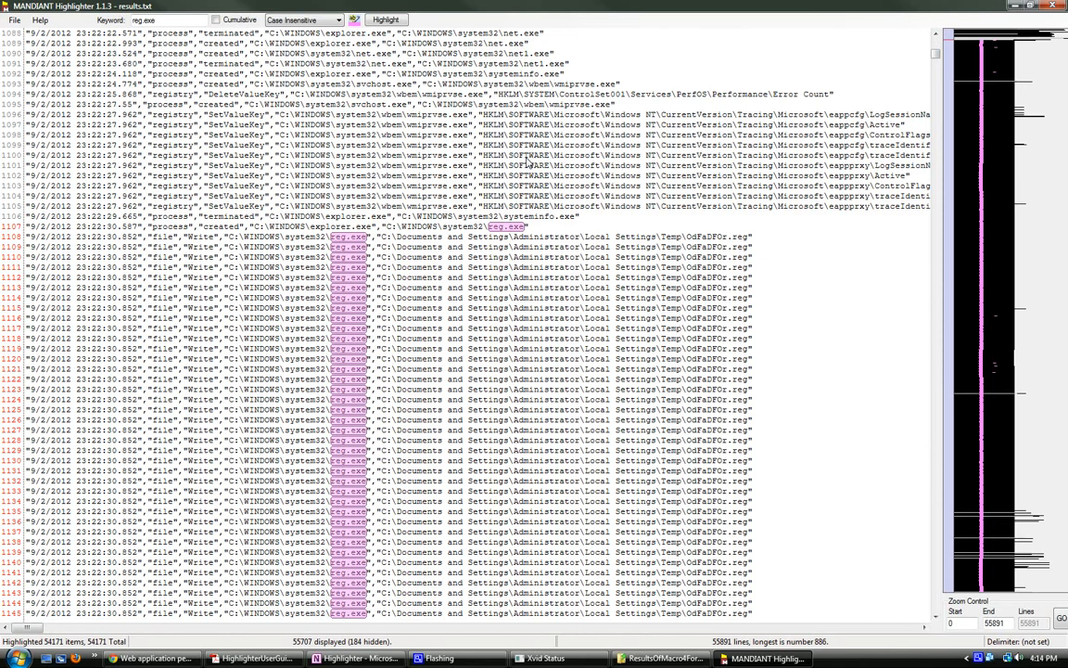
# Step: Remove all lines containing the reg.exe path followed by the Temp\OdFaDFOr.reg path, using the entry at line 1625 as the selection
pyautogui.scroll(-6, 527, 163)
pyautogui.scroll(-9, 712, 275)
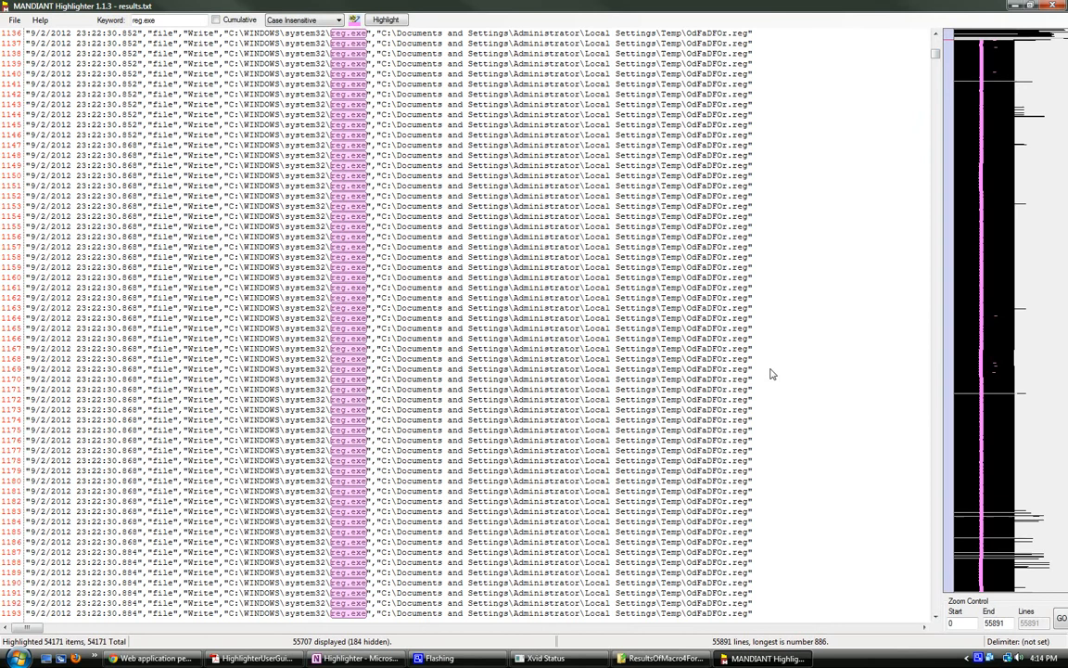
pyautogui.scroll(-20, 786, 370)
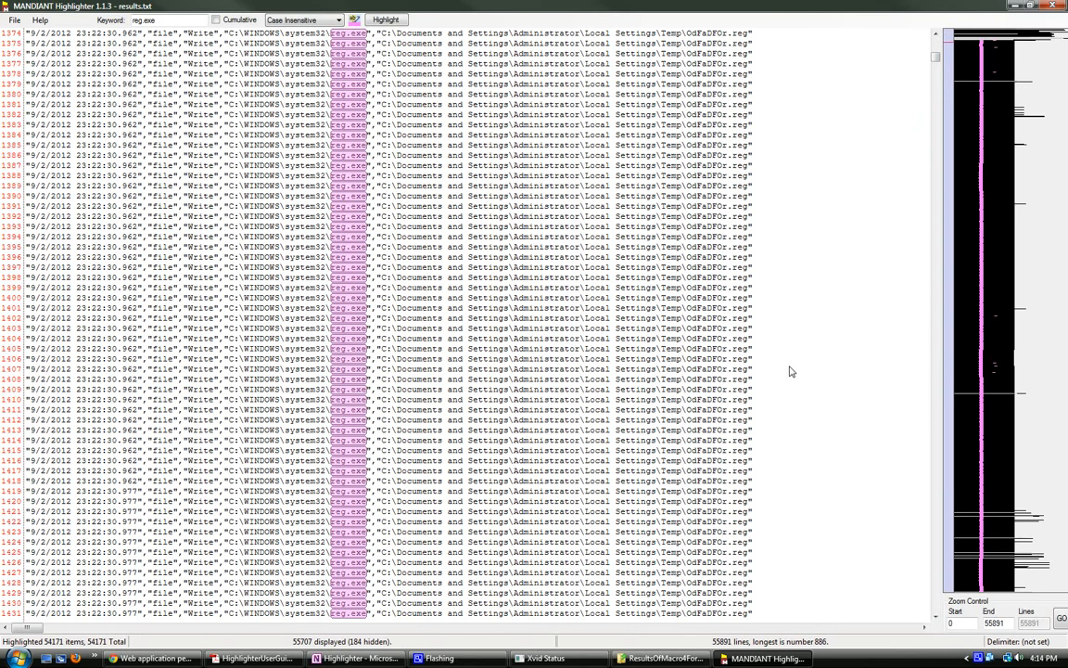
pyautogui.scroll(-20, 789, 370)
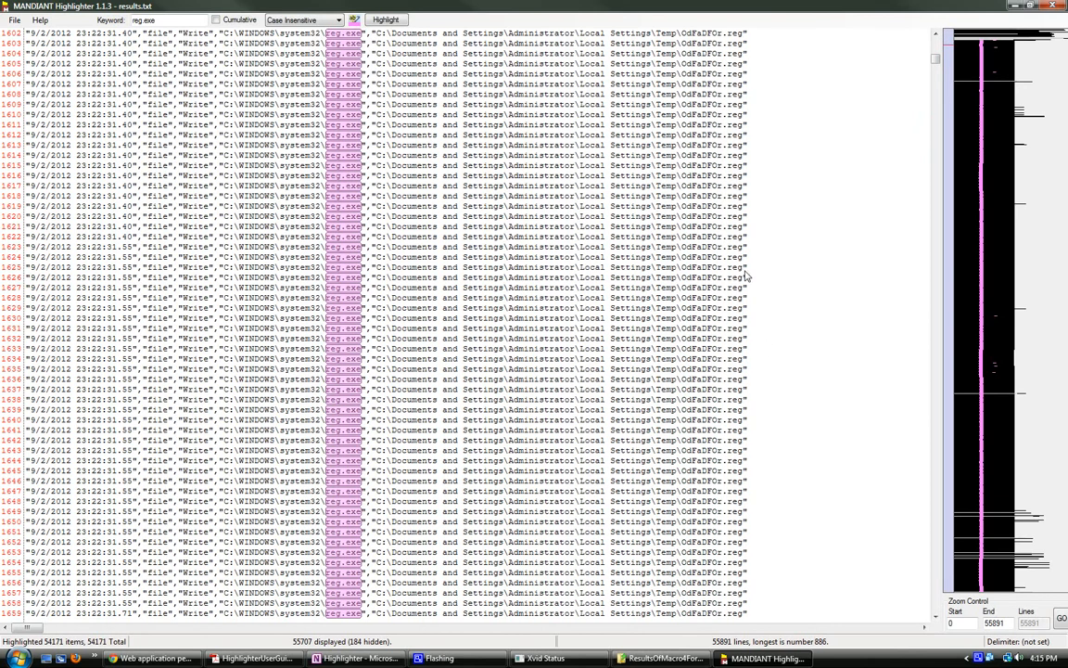
pyautogui.moveTo(748, 271); pyautogui.dragTo(223, 269)
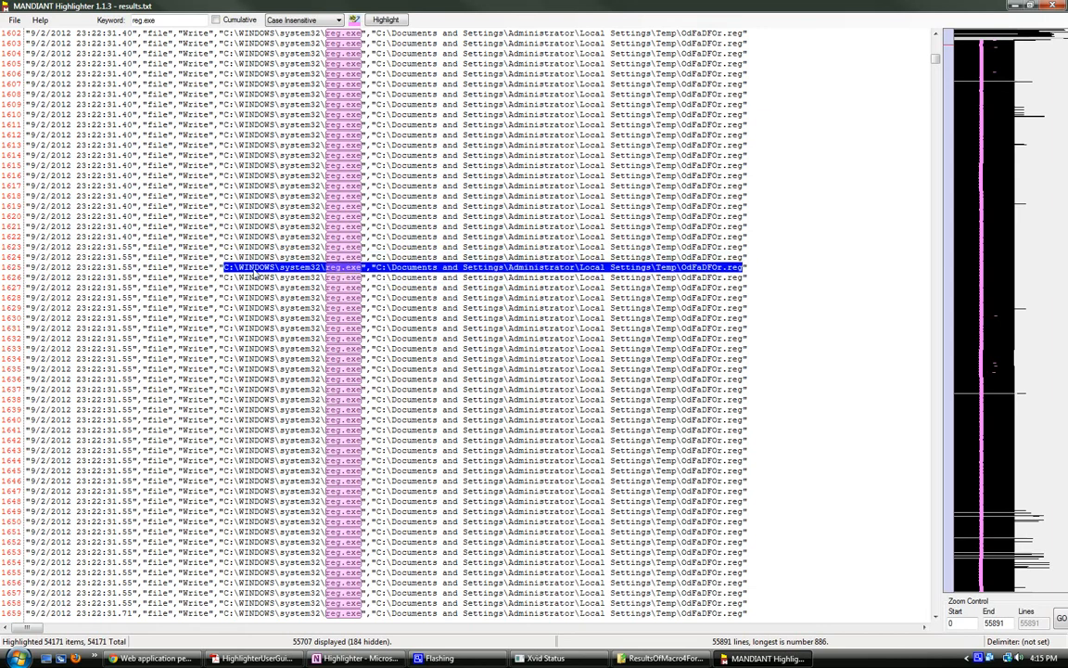
pyautogui.rightClick(252, 269)
pyautogui.moveTo(315, 331)
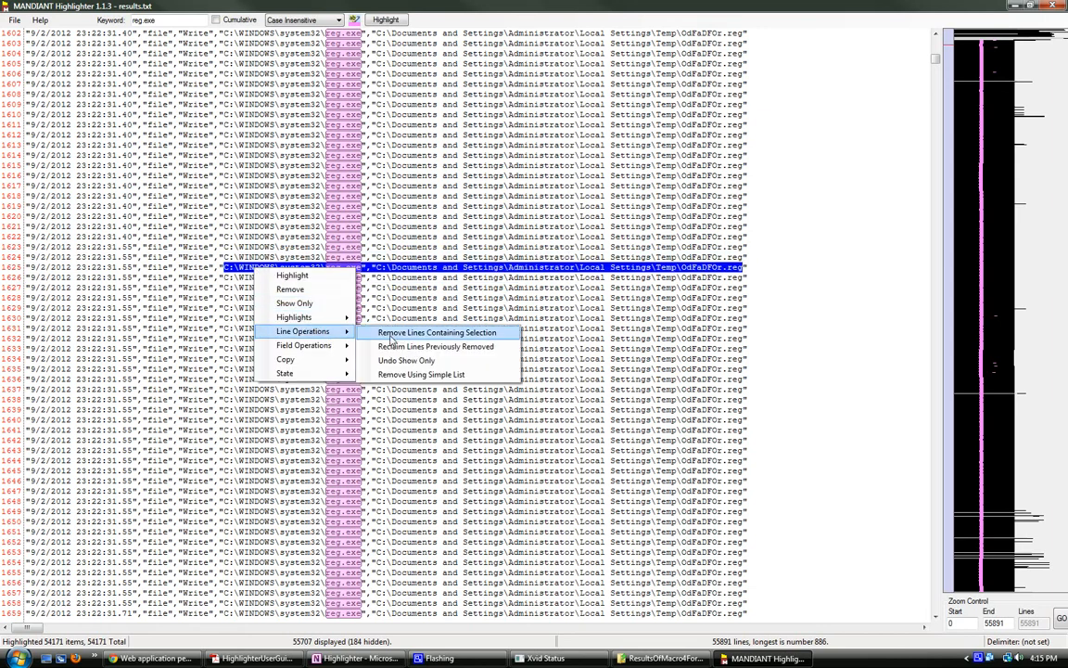
pyautogui.click(393, 336)
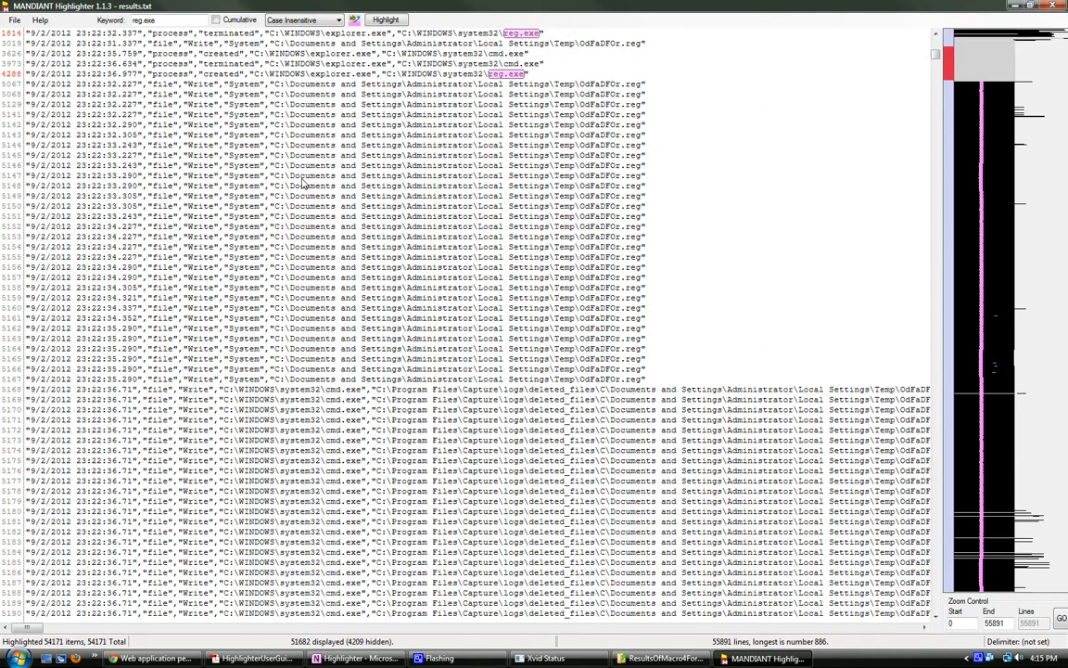
# Step: Remove the cmd.exe write lines that refer to the Capture\logs\deleted_files folder, starting from line 5168
pyautogui.scroll(-6, 501, 421)
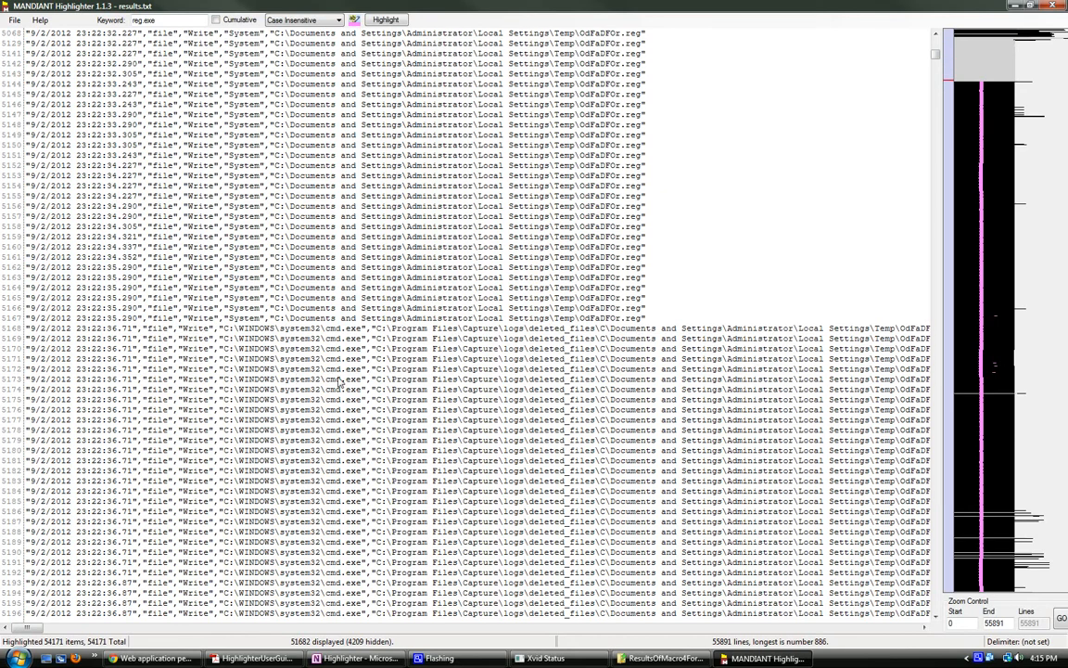
pyautogui.scroll(-1, 339, 382)
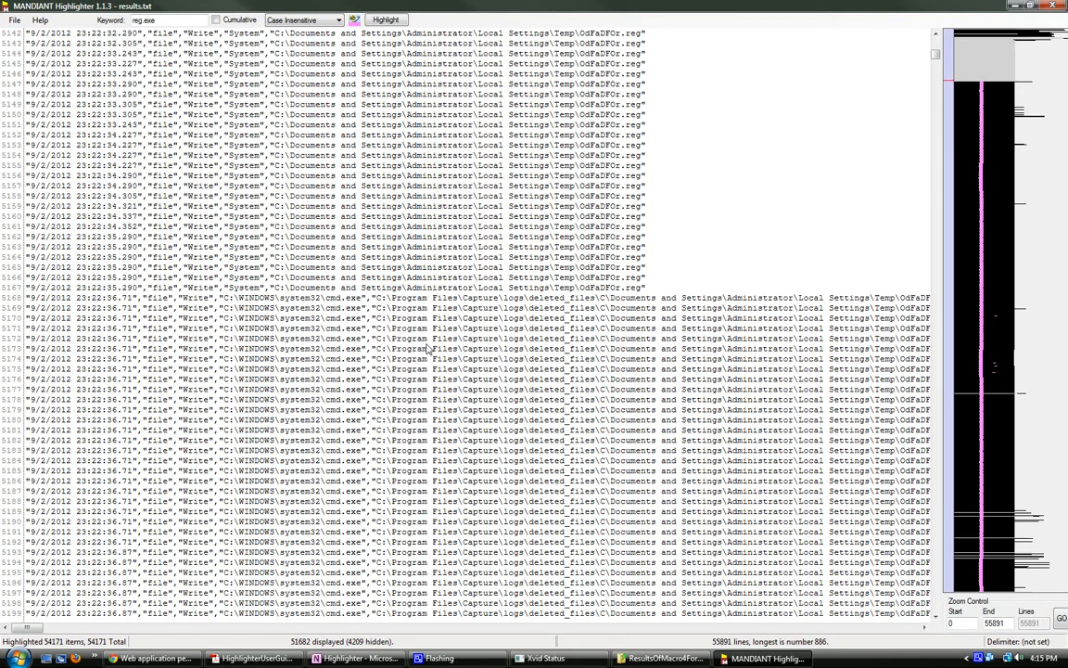
pyautogui.doubleClick(481, 298)
pyautogui.rightClick(496, 302)
pyautogui.moveTo(524, 329)
pyautogui.click(619, 370)
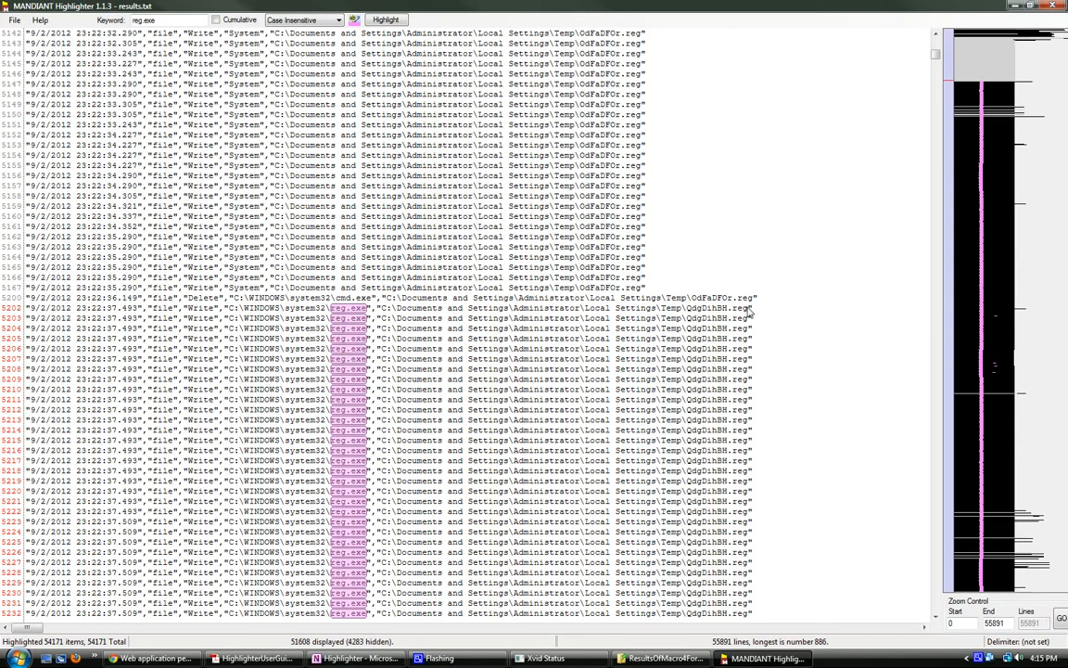
# Step: Remove all lines containing the reg.exe path followed by the Temp\QdgDihBH.reg path, using the entry at line 5202 as the selection
pyautogui.moveTo(752, 312); pyautogui.dragTo(236, 317)
pyautogui.rightClick(239, 315)
pyautogui.moveTo(288, 375)
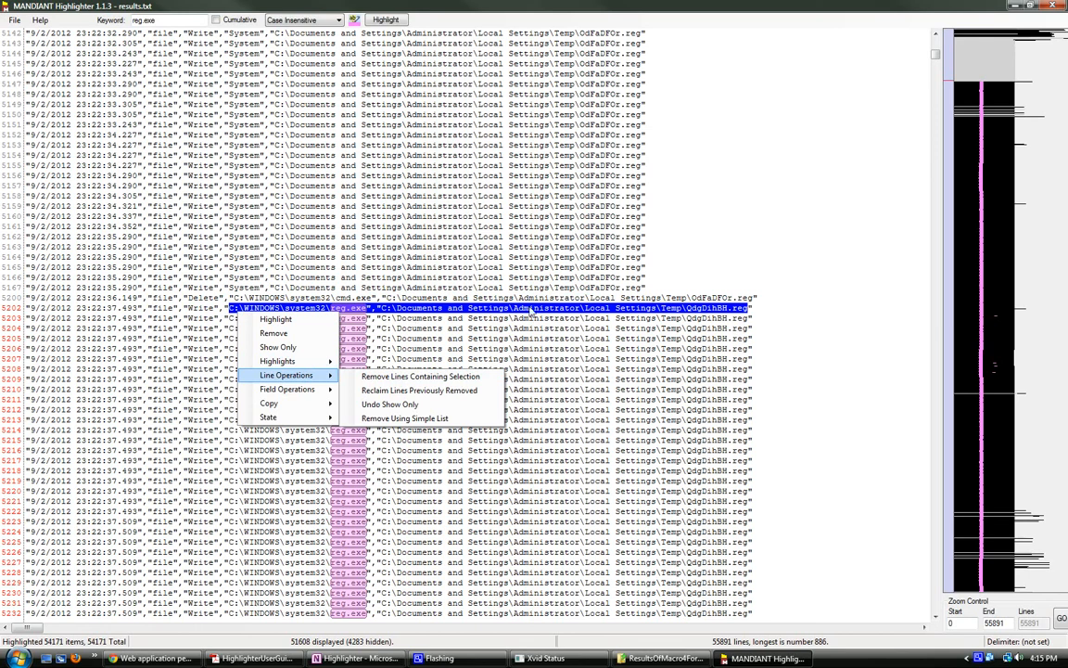
pyautogui.click(445, 378)
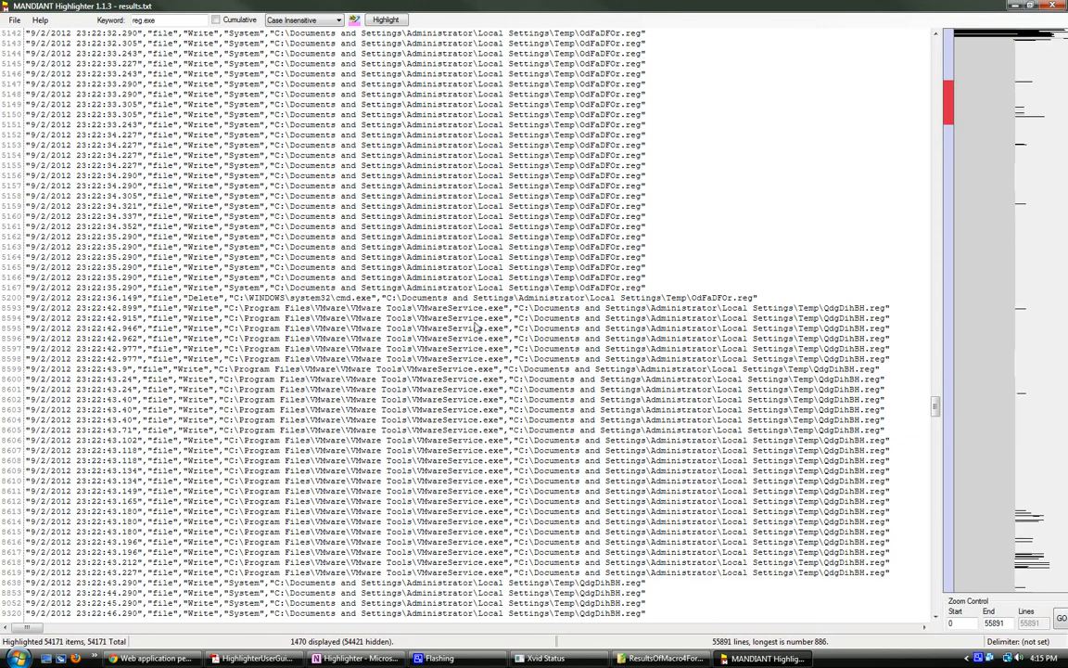
# Step: Remove all lines containing the Temp\QdgDihBH.reg path, using the VMwareService.exe write entry at line 8593 as the selection
pyautogui.moveTo(888, 312); pyautogui.dragTo(551, 316)
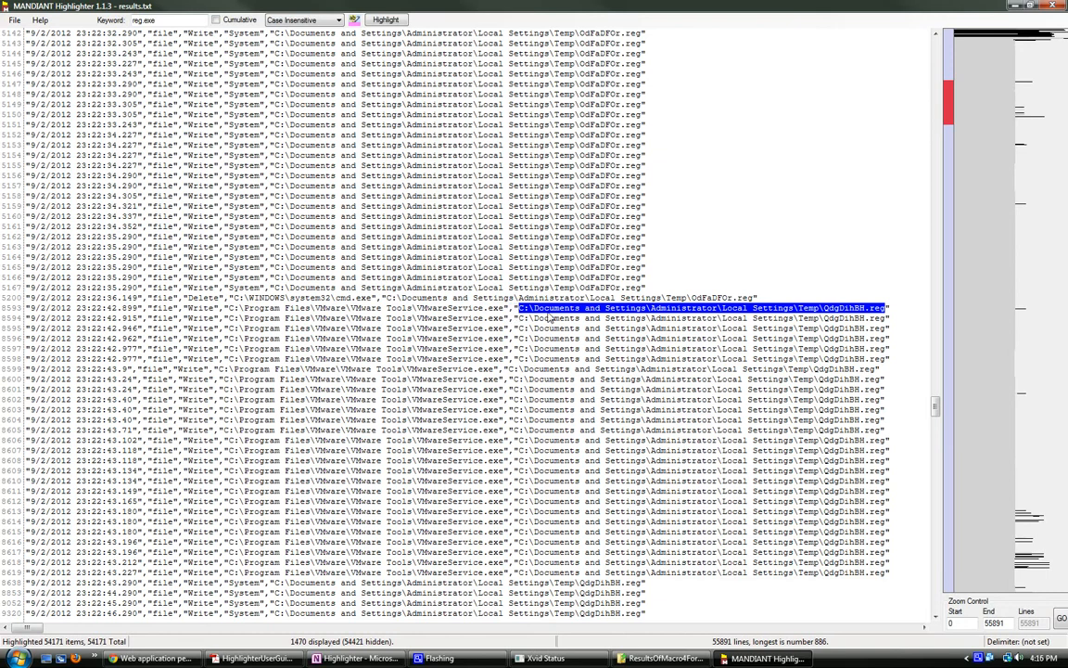
pyautogui.rightClick(551, 316)
pyautogui.moveTo(602, 378)
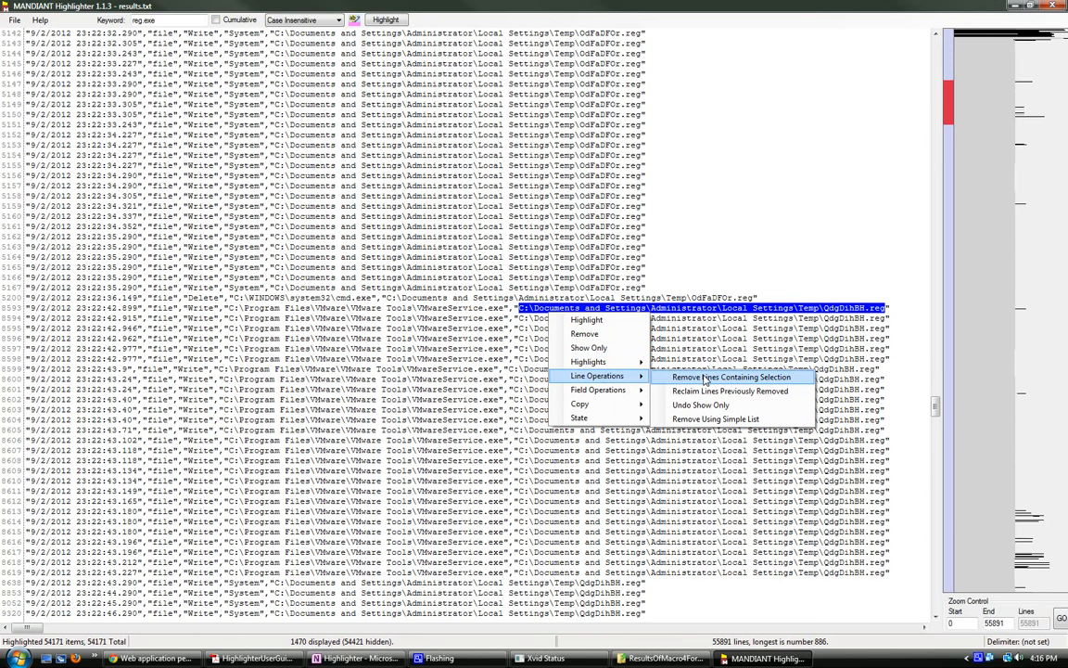
pyautogui.click(705, 378)
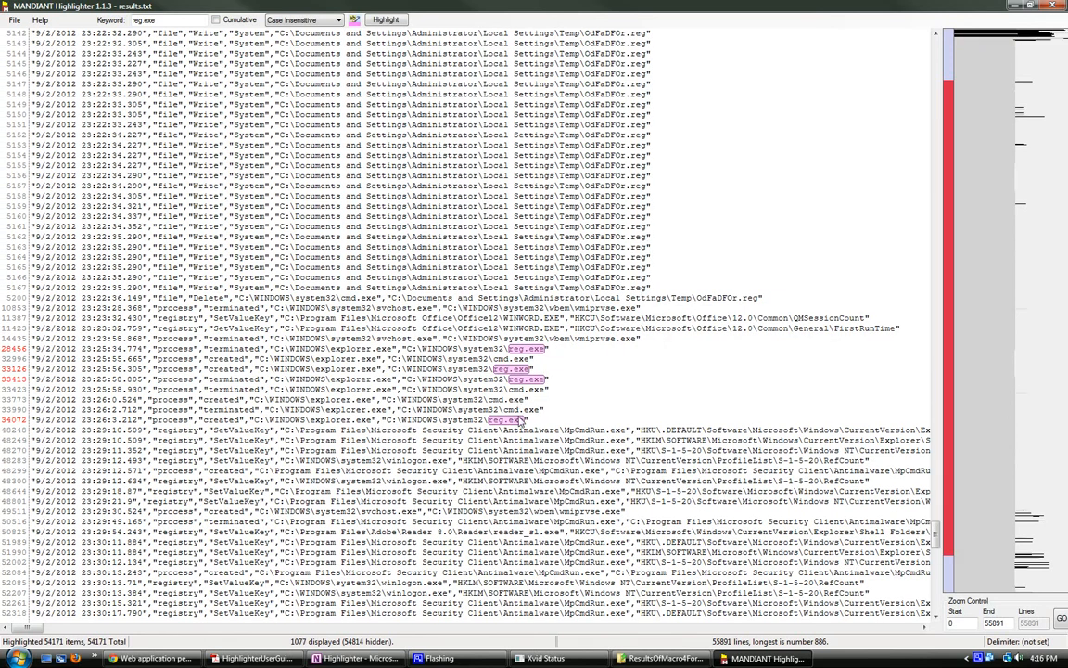
# Step: Review the remaining reg.exe and cmd.exe process entries between lines 4288 and 34072, together with the surrounding OdFaDFOr.reg writes and registry changes
pyautogui.scroll(-1, 533, 419)
pyautogui.scroll(3, 590, 346)
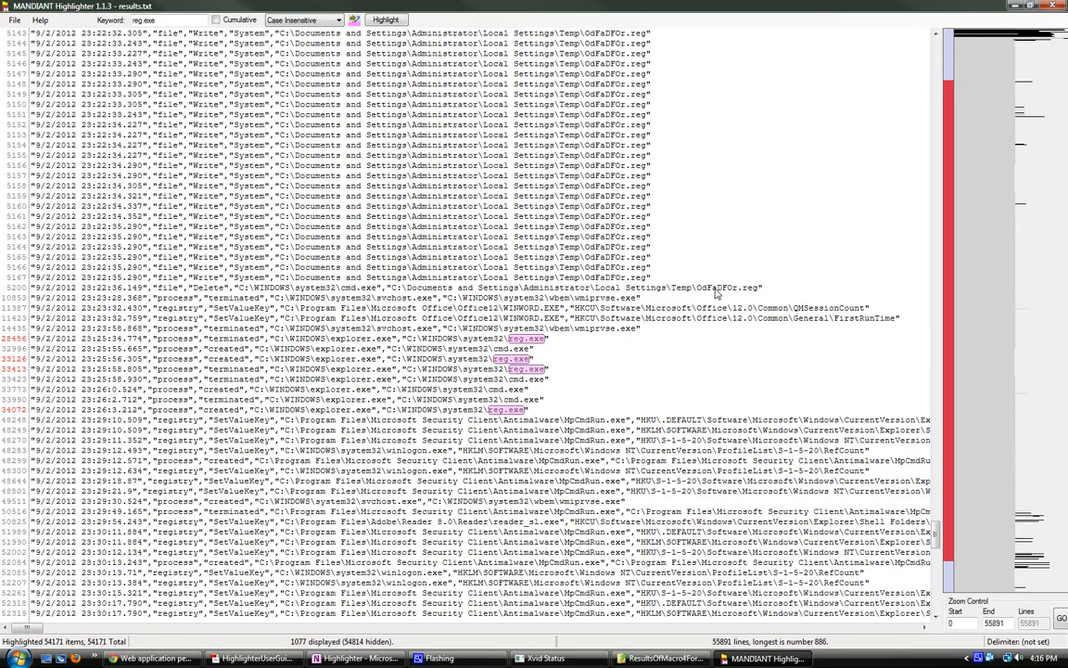
pyautogui.scroll(1, 590, 346)
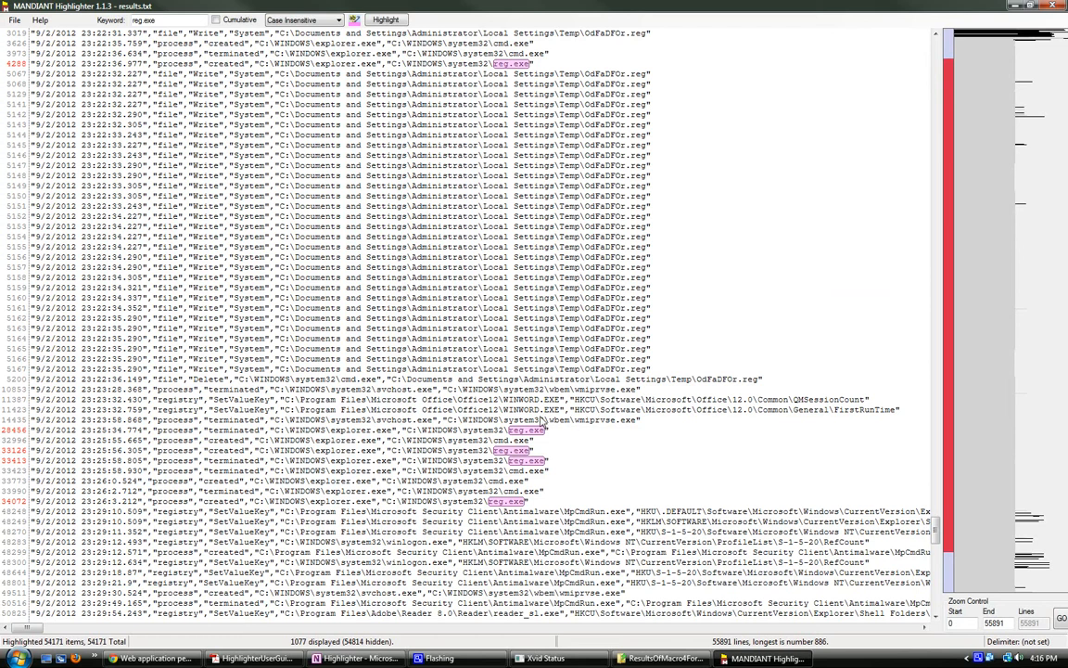
pyautogui.scroll(-2, 547, 422)
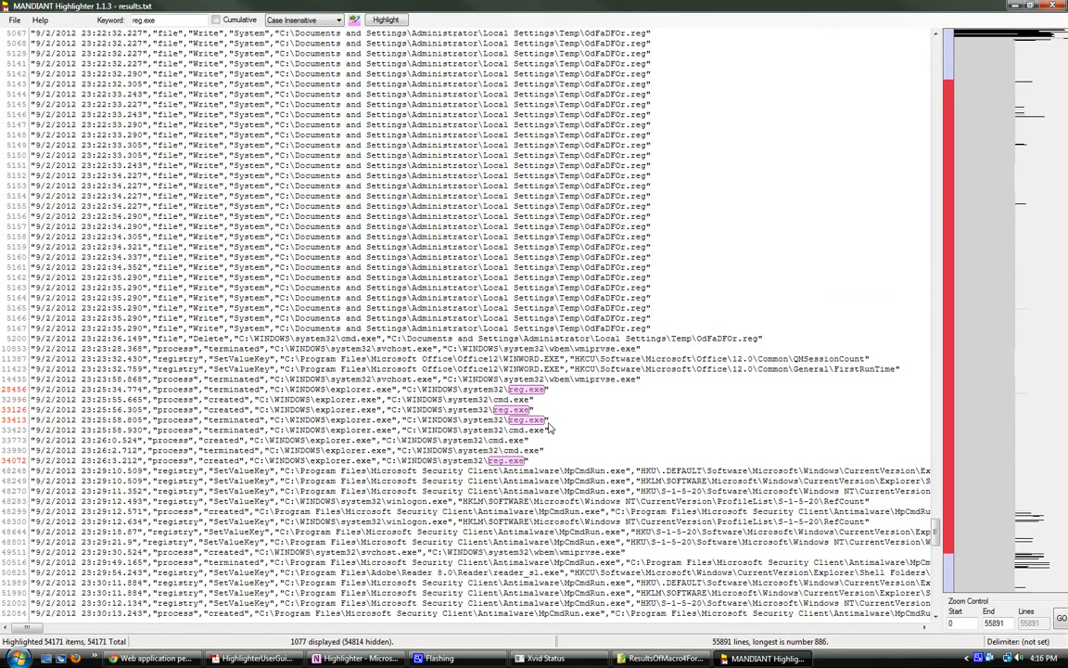
pyautogui.scroll(-5, 549, 425)
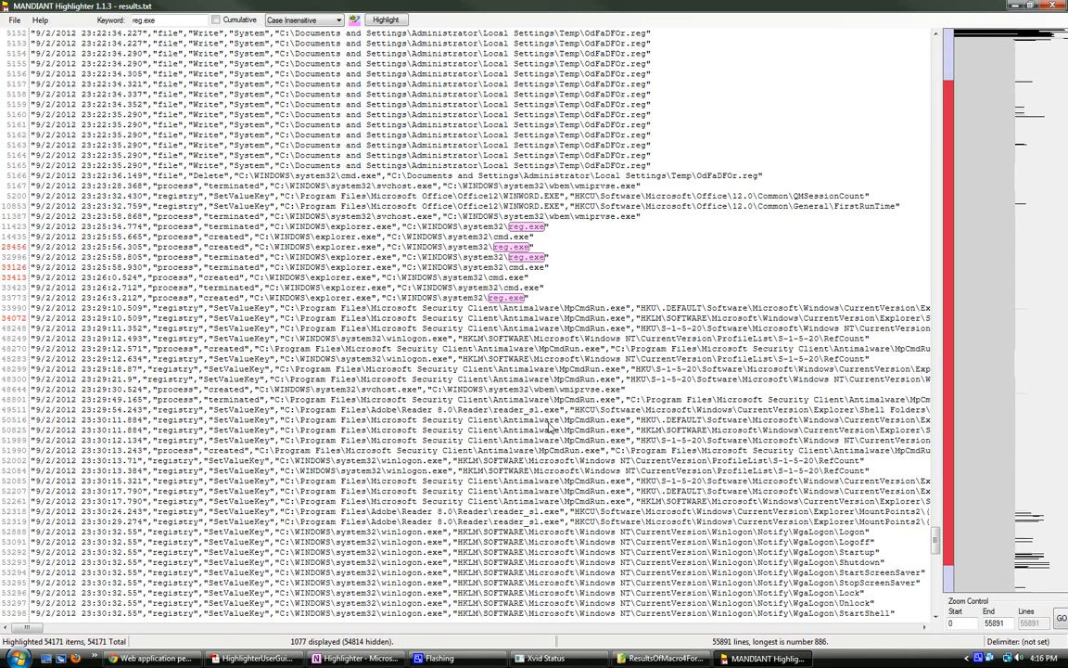
pyautogui.scroll(2, 549, 425)
pyautogui.scroll(2, 549, 424)
pyautogui.scroll(3, 548, 423)
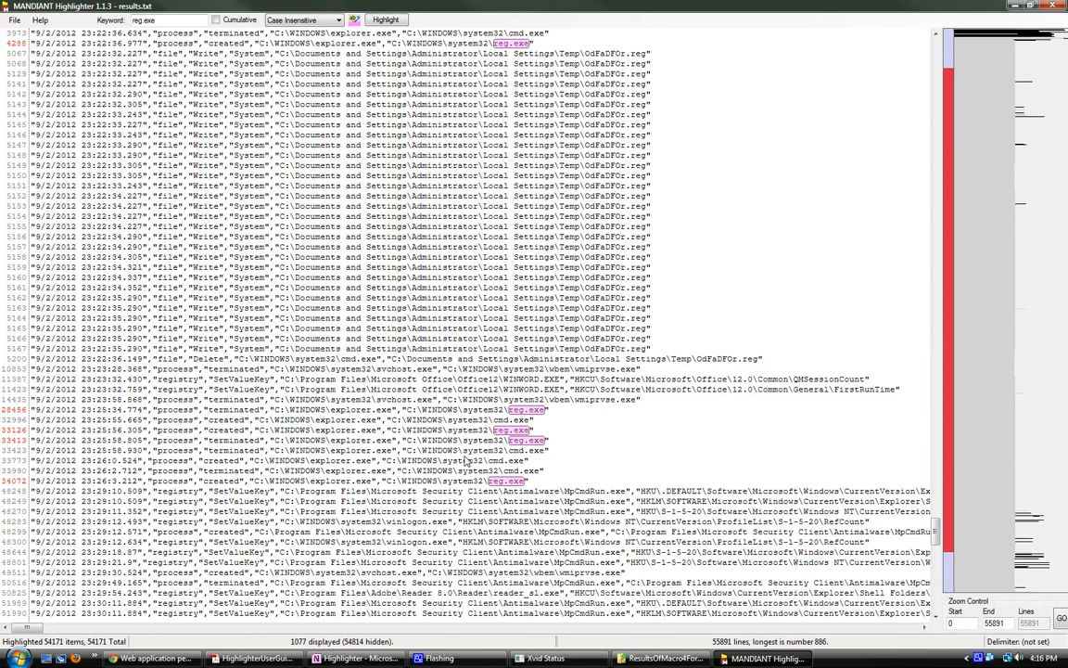
pyautogui.scroll(-1, 383, 444)
pyautogui.scroll(-4, 383, 444)
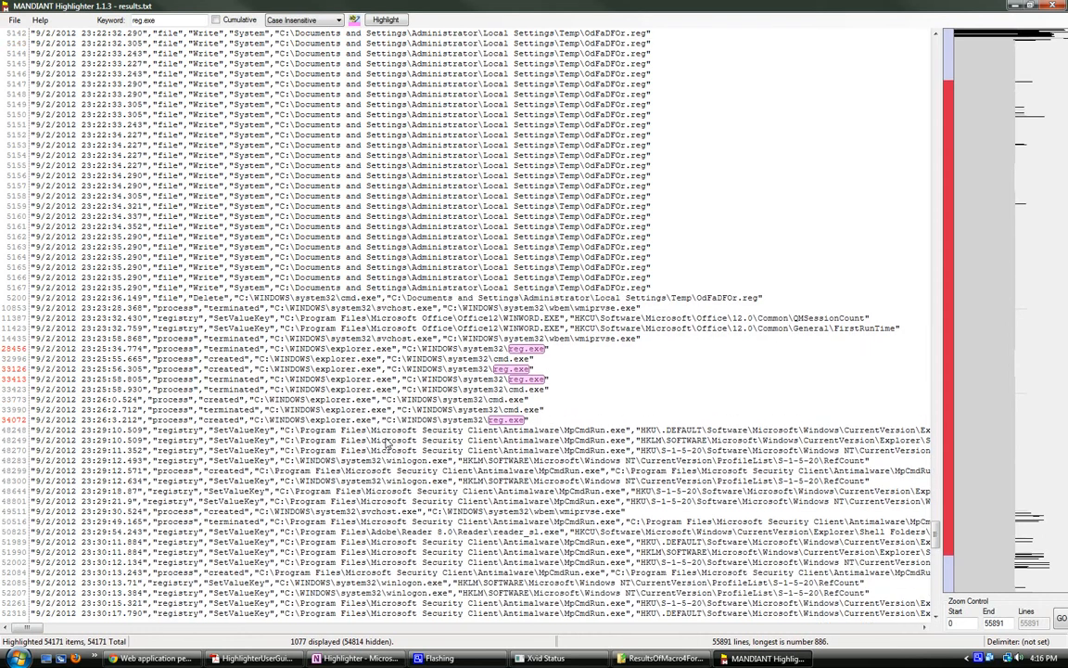
pyautogui.scroll(-2, 387, 446)
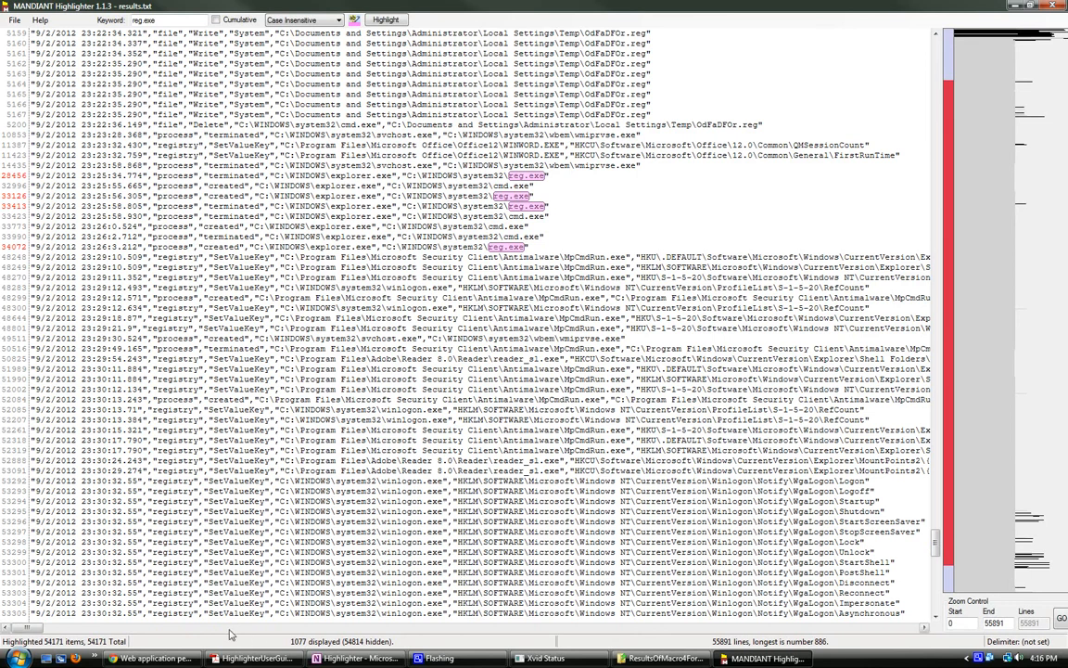
# Step: Highlight the path C:\Documents and Settings\Administrator\Local Settings\Temp\ in yellow, cumulatively with the existing reg.exe highlight
pyautogui.moveTo(51, 630)
pyautogui.mouseDown()
pyautogui.moveTo(144, 645)
pyautogui.moveTo(49, 638)
pyautogui.mouseUp()
pyautogui.scroll(1, 582, 310)
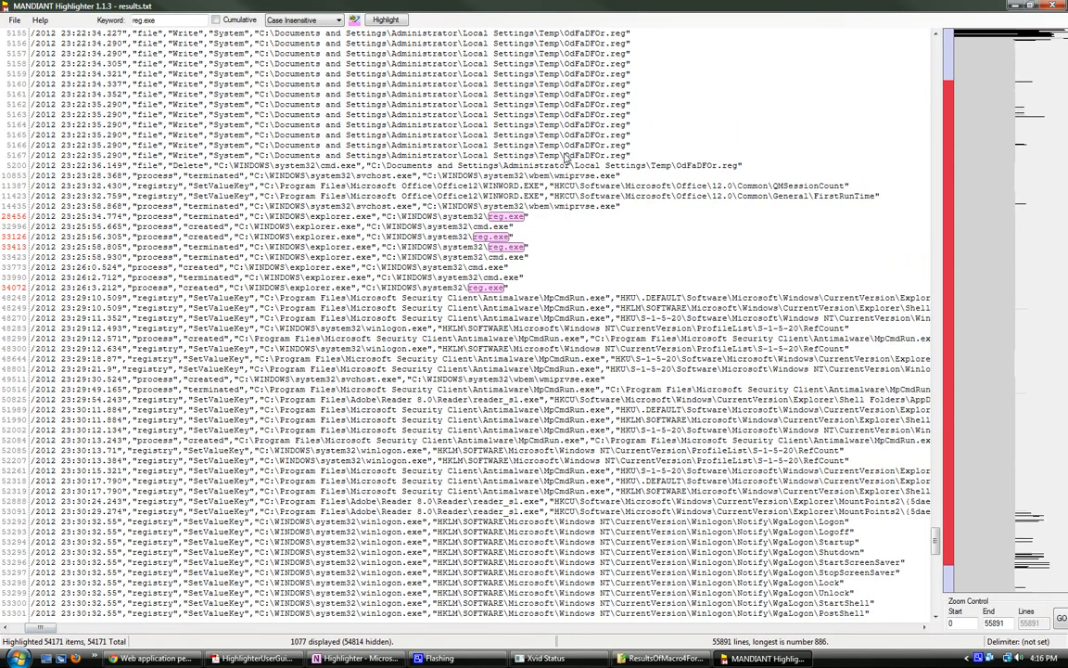
pyautogui.moveTo(561, 156); pyautogui.dragTo(454, 156)
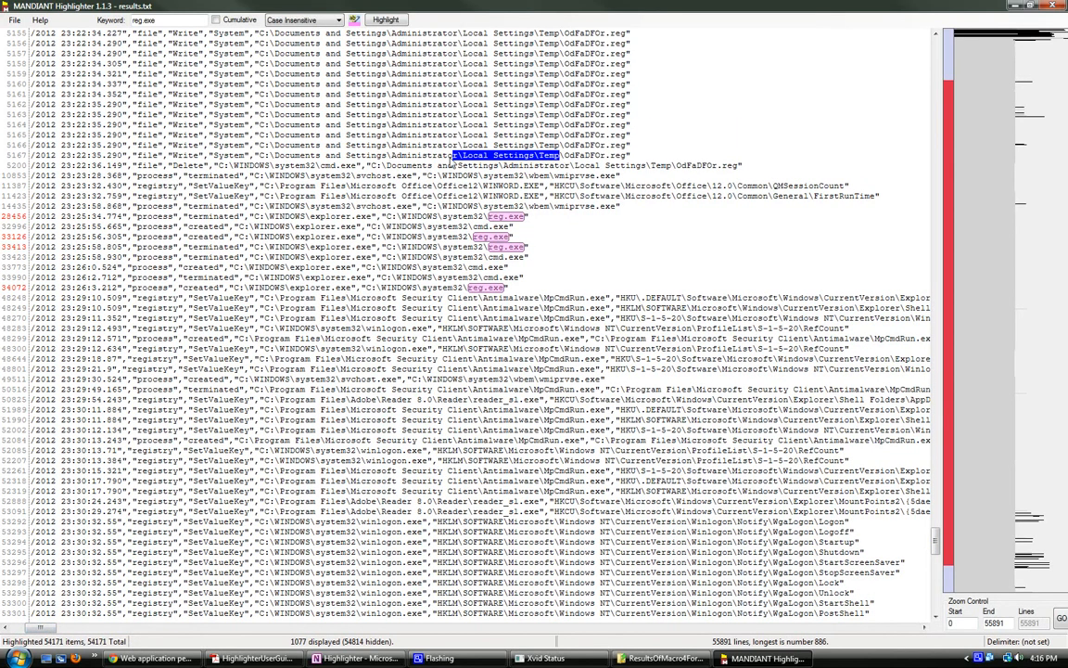
pyautogui.moveTo(563, 156); pyautogui.dragTo(264, 165)
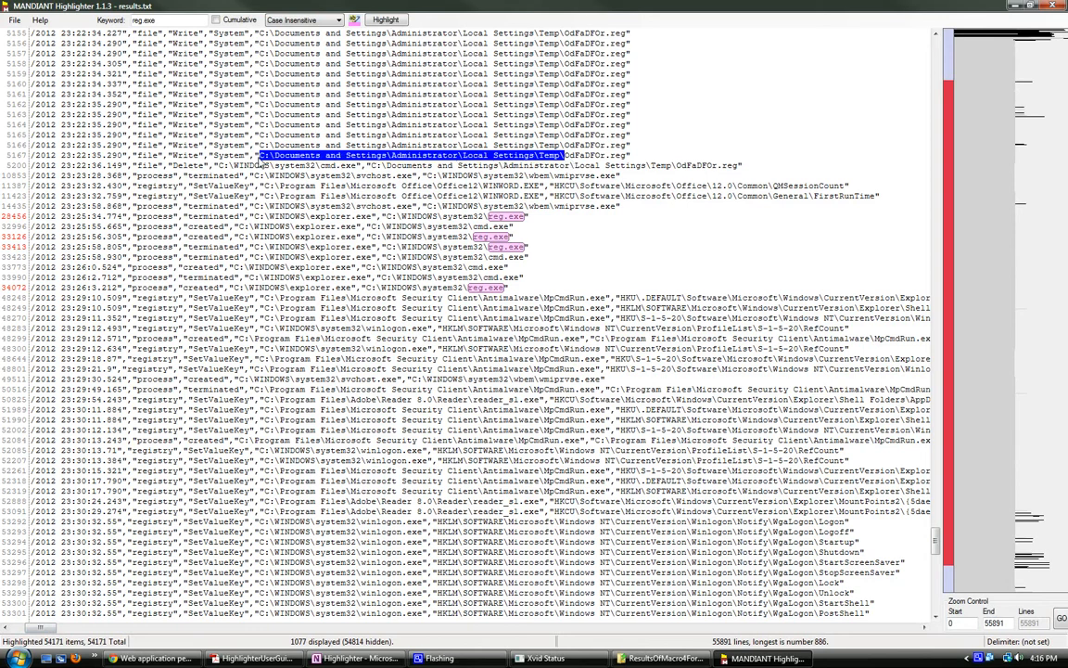
pyautogui.moveTo(158, 21); pyautogui.dragTo(86, 26)
pyautogui.hotkey('ctrl', 'v')
pyautogui.click(216, 19)
pyautogui.click(353, 23)
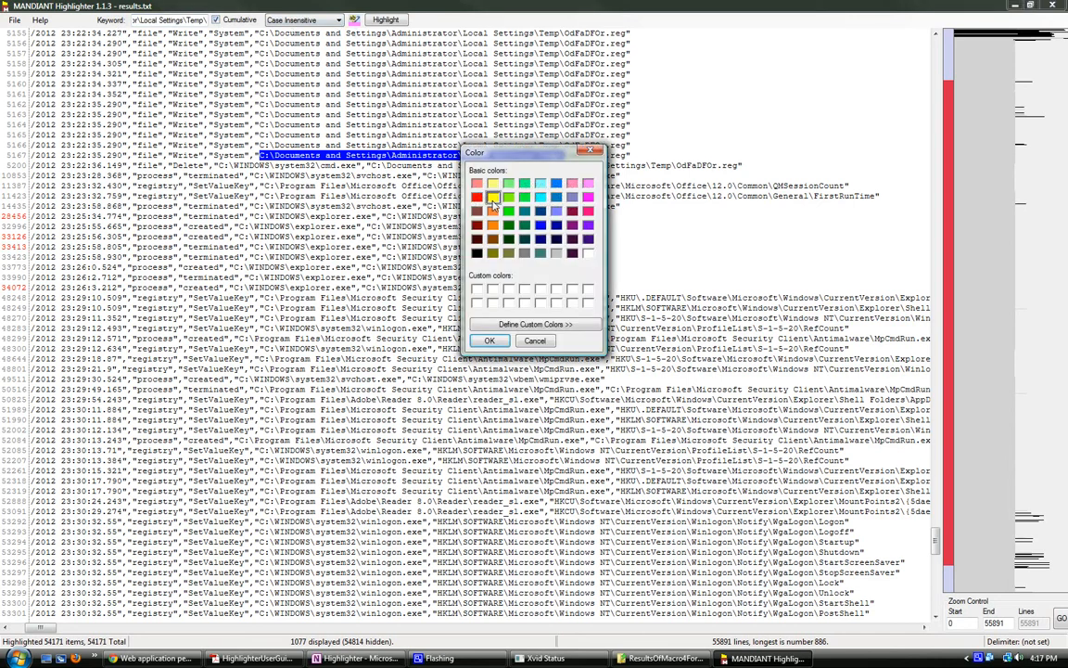
pyautogui.click(488, 340)
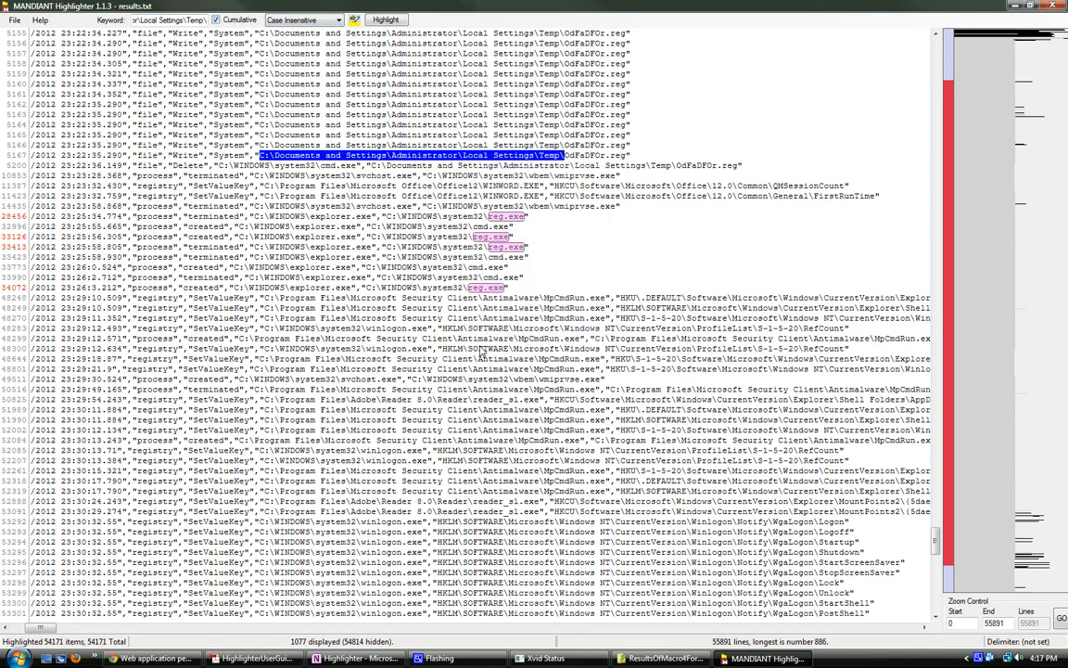
pyautogui.click(385, 20)
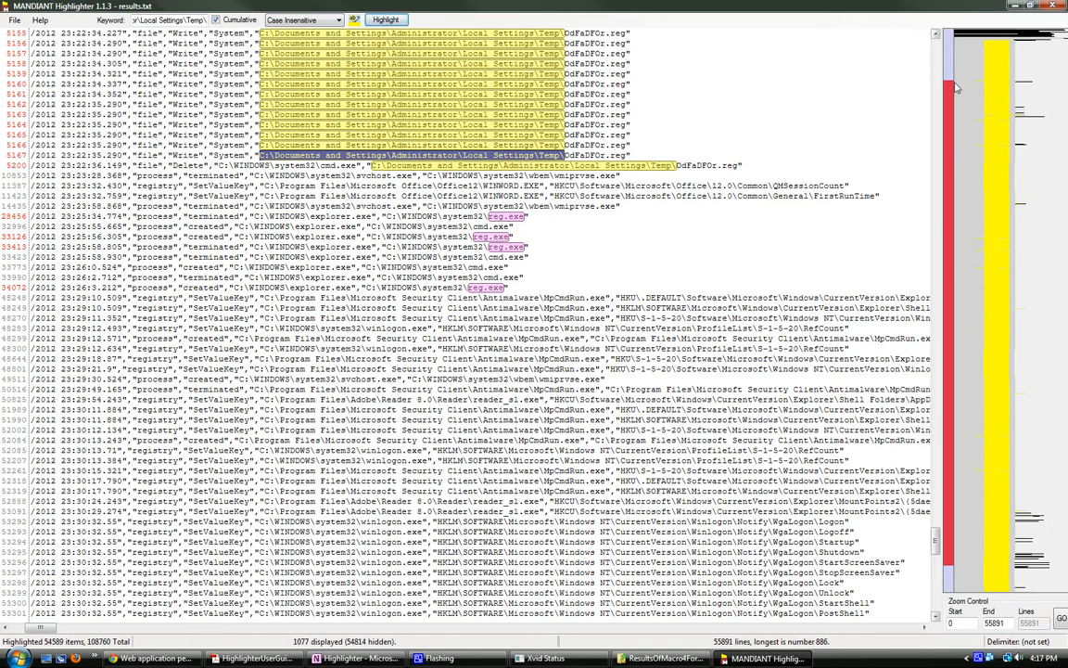
# Step: Examine the write entry for Temp\tagbmnEK.reg at line 55835 near the end of the log
pyautogui.moveTo(936, 543); pyautogui.dragTo(935, 601)
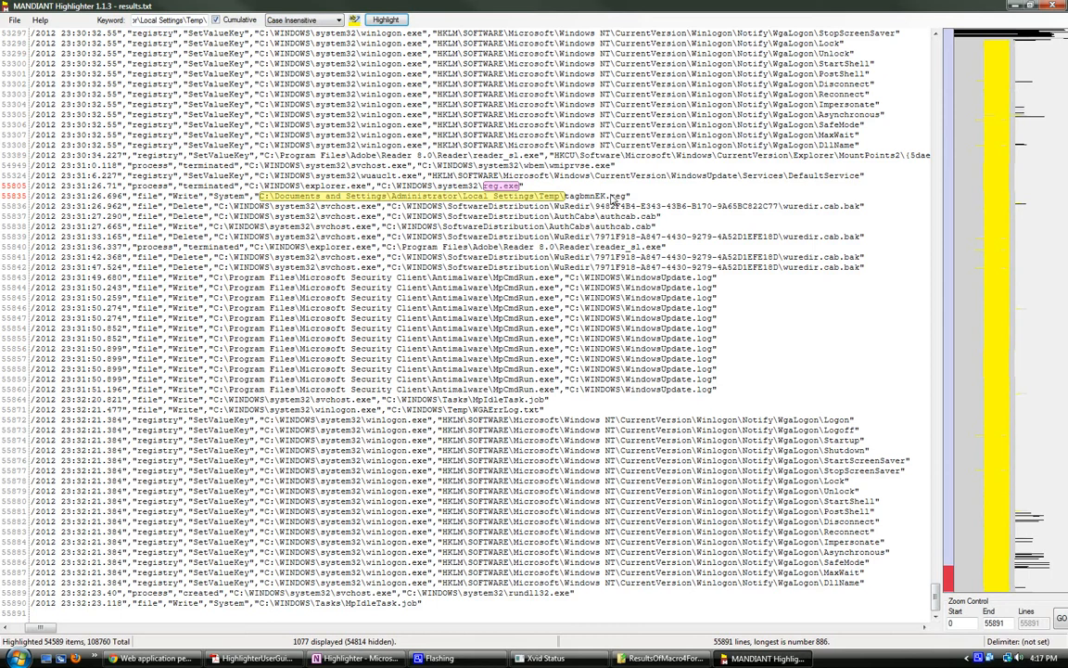
pyautogui.moveTo(627, 196); pyautogui.dragTo(153, 199)
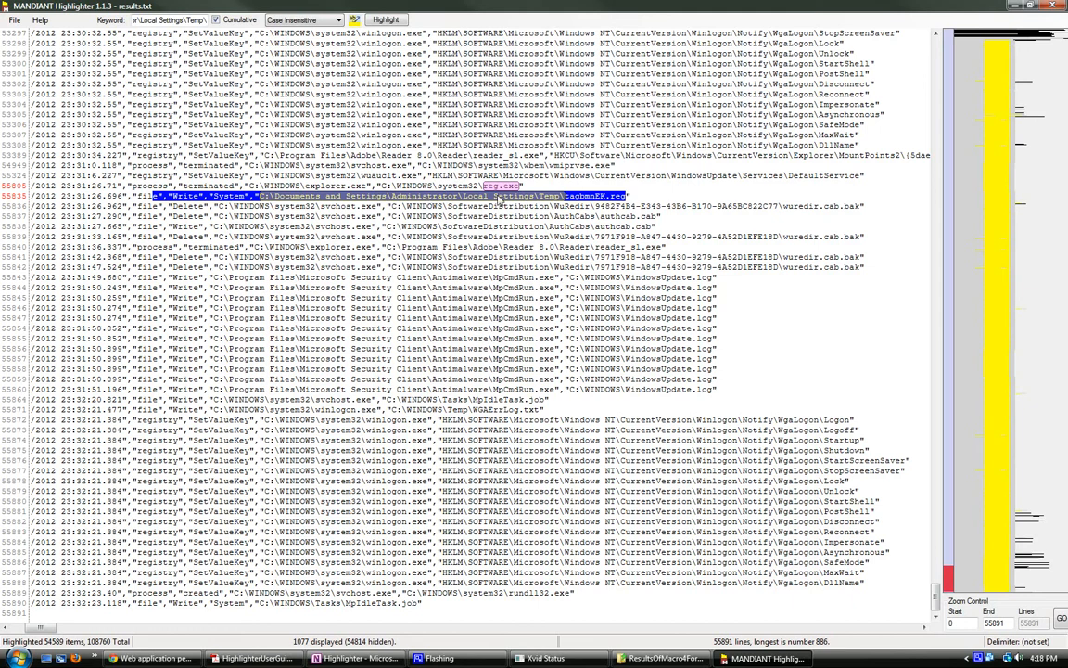
pyautogui.moveTo(620, 206); pyautogui.dragTo(221, 198)
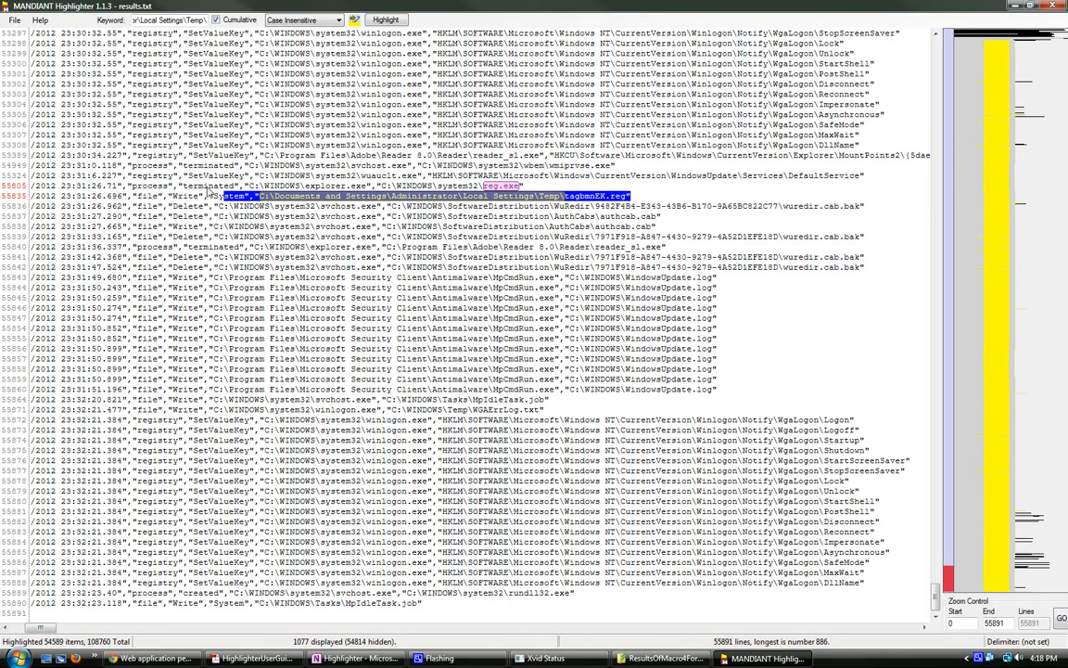
pyautogui.moveTo(231, 194); pyautogui.dragTo(601, 197)
# Step: Switch to the ResultsOfMacro4Forensics folder window and open deleted_files\C\Documents and Settings\Administrator\Local Settings\Temp
pyautogui.click(655, 660)
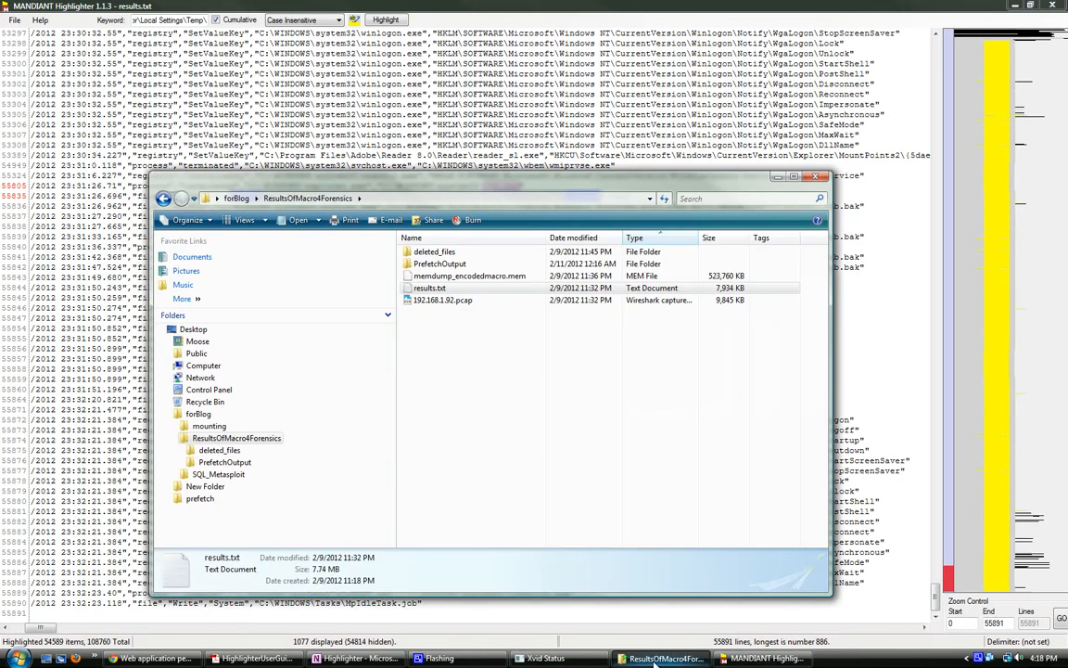
pyautogui.click(422, 256)
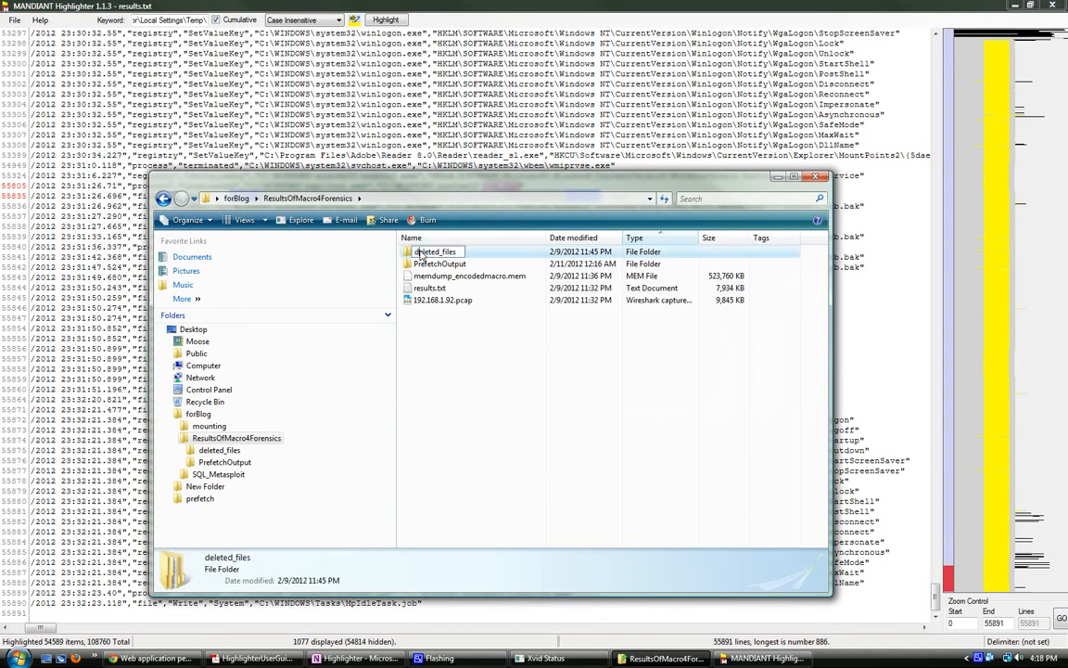
pyautogui.click(428, 264)
pyautogui.doubleClick(425, 252)
pyautogui.doubleClick(412, 251)
pyautogui.doubleClick(422, 251)
pyautogui.doubleClick(429, 299)
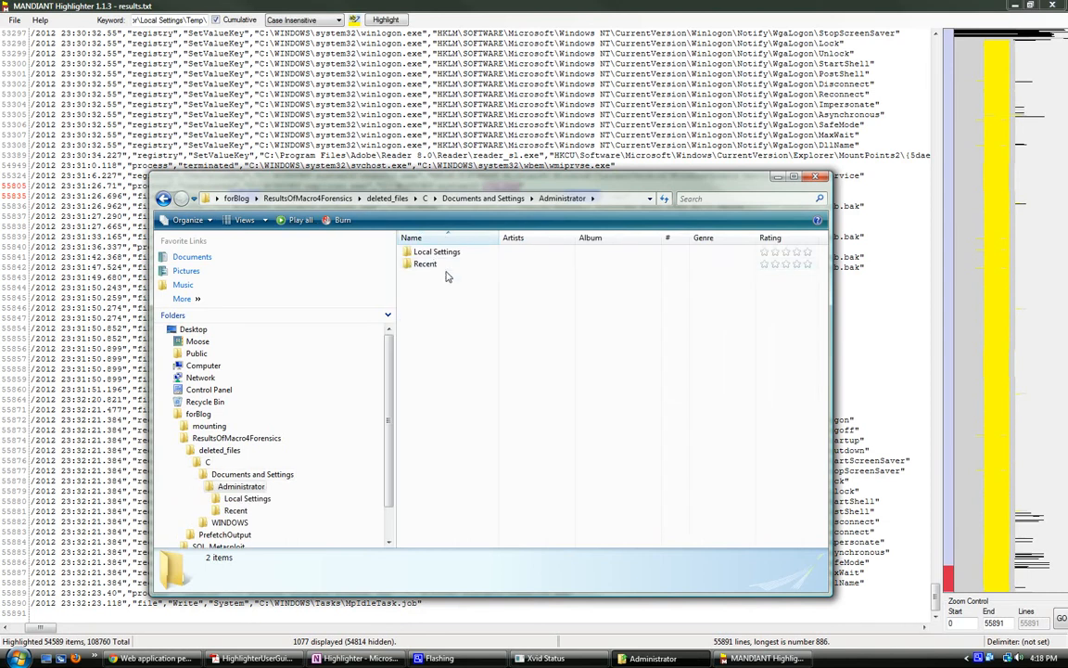
pyautogui.doubleClick(422, 253)
pyautogui.doubleClick(424, 265)
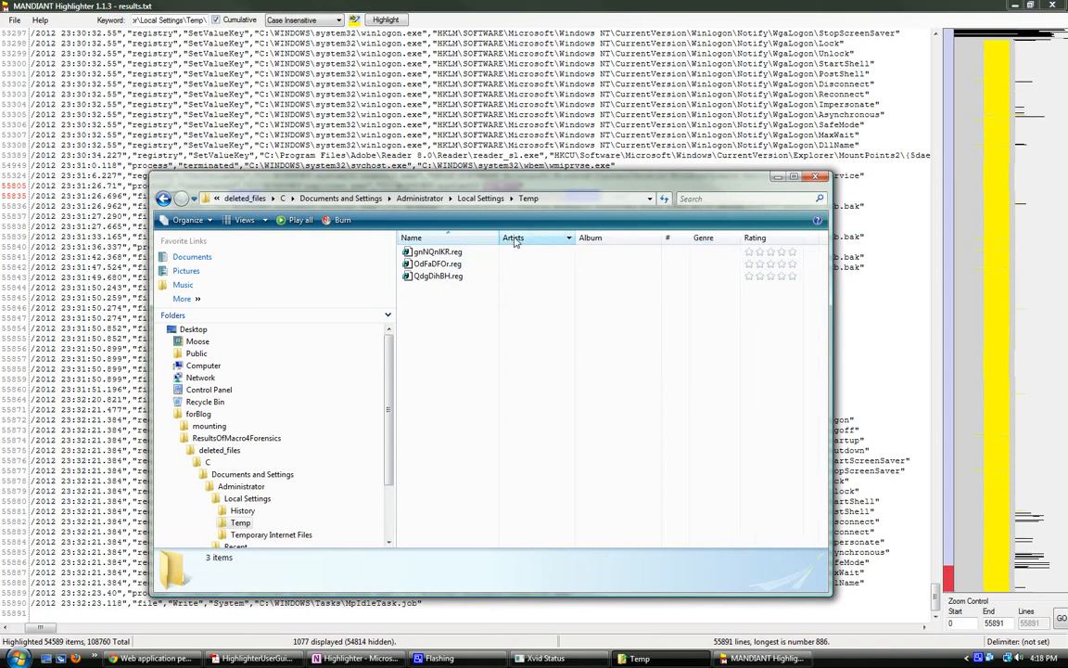
# Step: Adjust the Temp folder's file view, adding the Size column and hiding the Album column
pyautogui.click(264, 222)
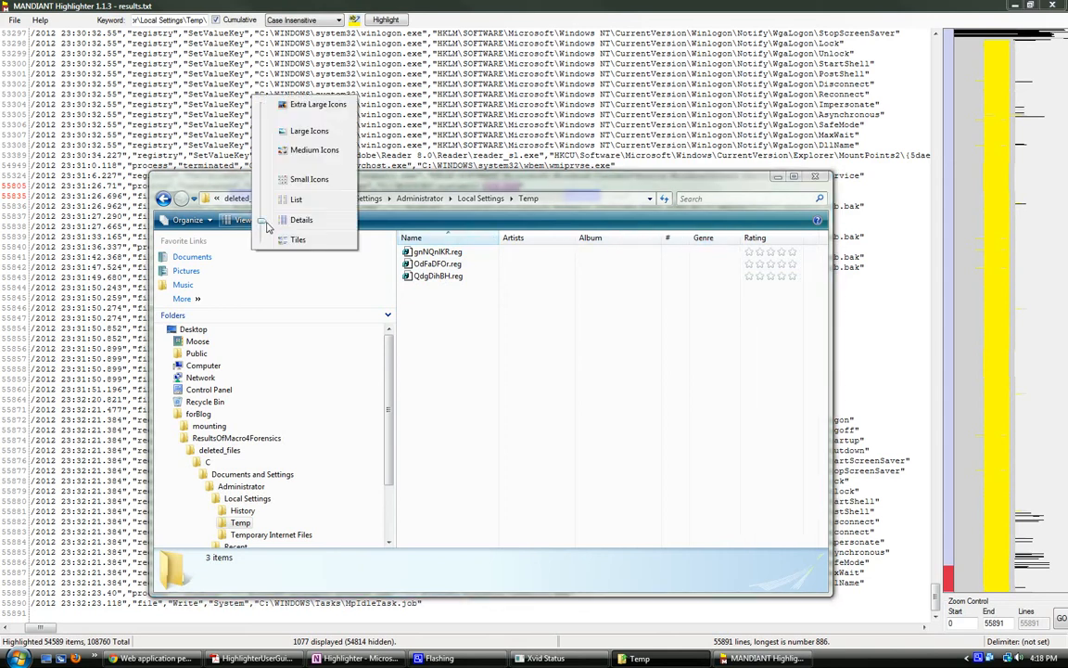
pyautogui.click(304, 207)
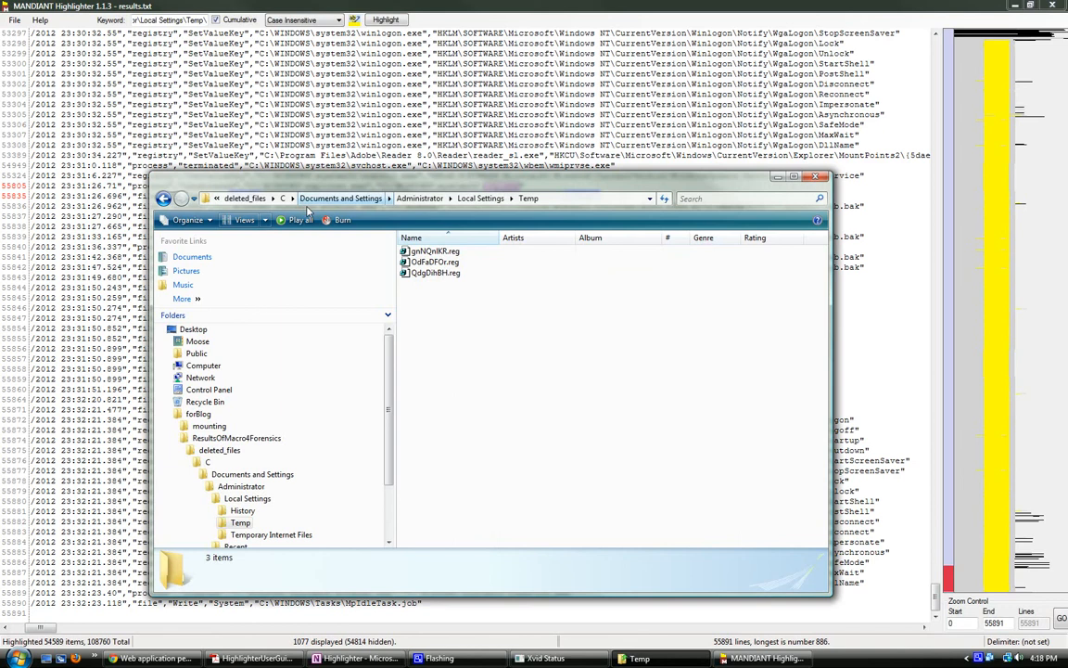
pyautogui.rightClick(820, 244)
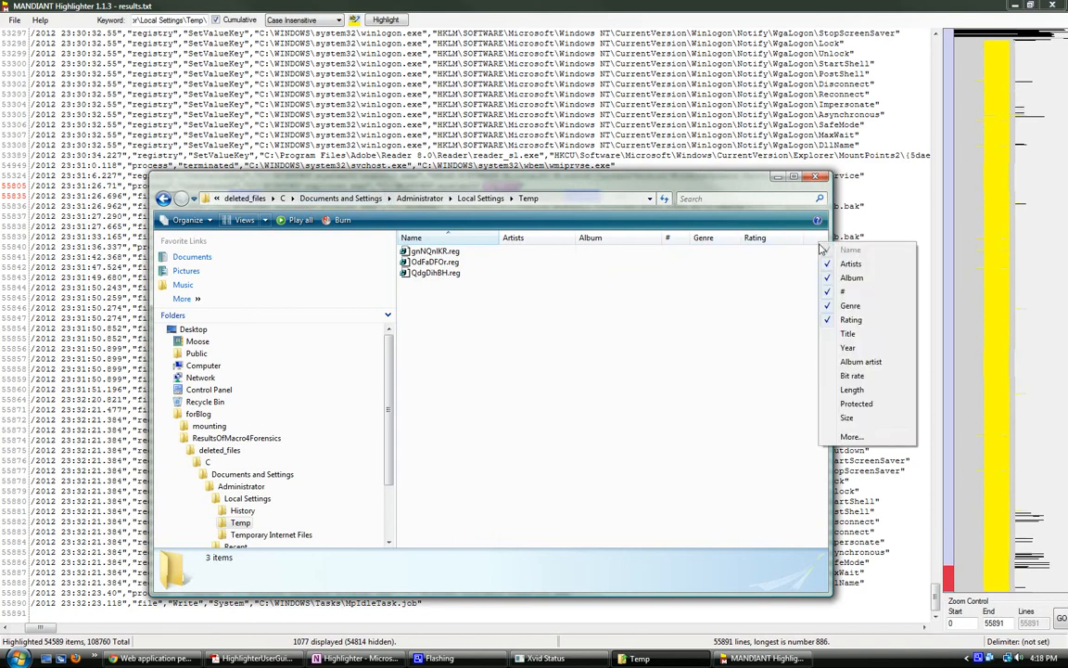
pyautogui.click(865, 425)
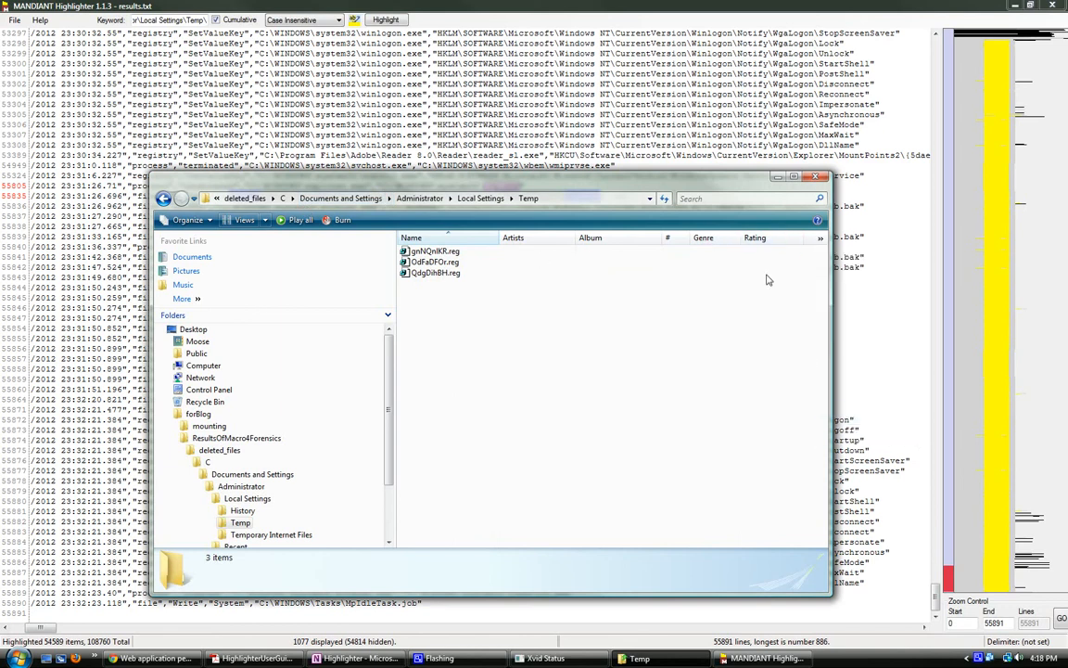
pyautogui.rightClick(781, 242)
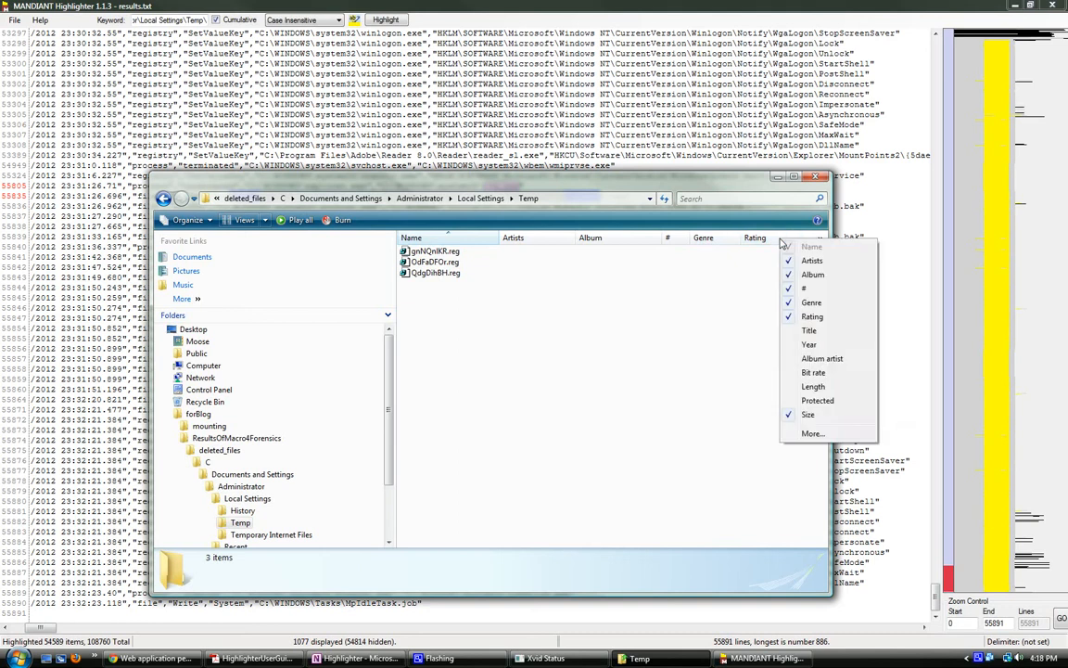
pyautogui.click(821, 280)
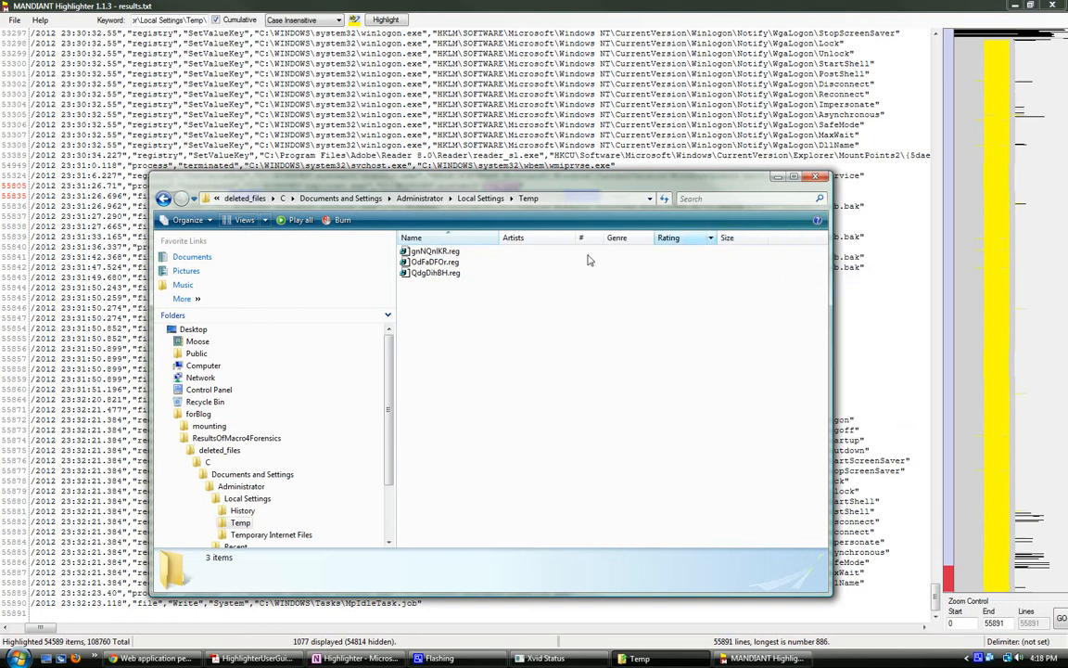
# Step: Check the sizes and dates of gnNQnlKR.reg, OdFaDFOr.reg and QdgDihBH.reg in the Temp folder
pyautogui.click(429, 272)
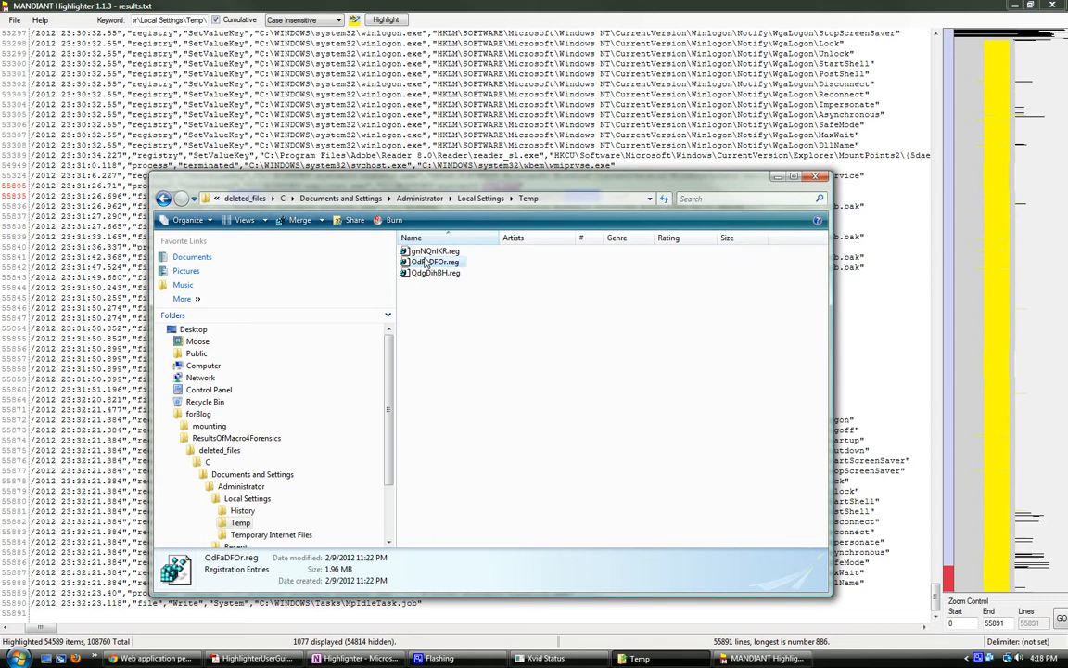
pyautogui.rightClick(424, 251)
pyautogui.click(422, 276)
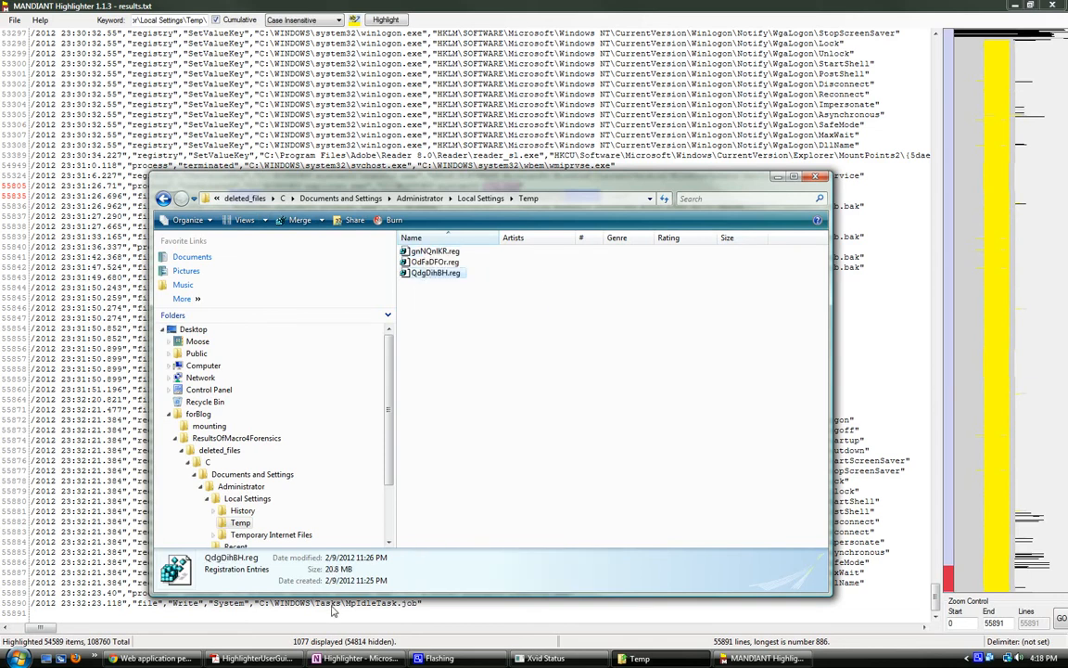
pyautogui.click(425, 252)
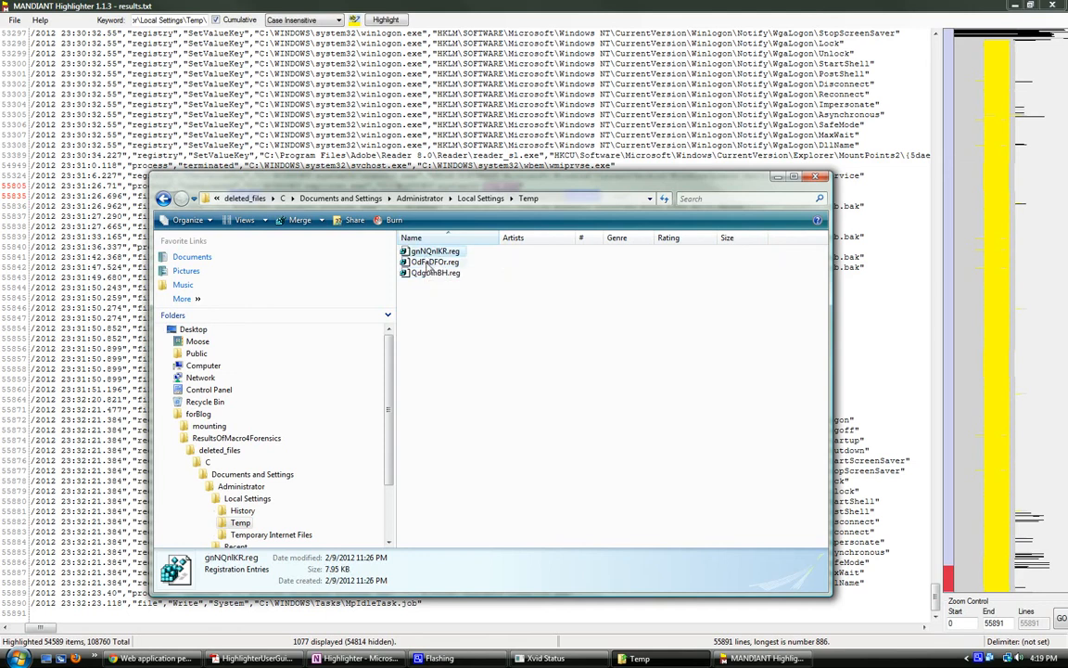
pyautogui.click(427, 262)
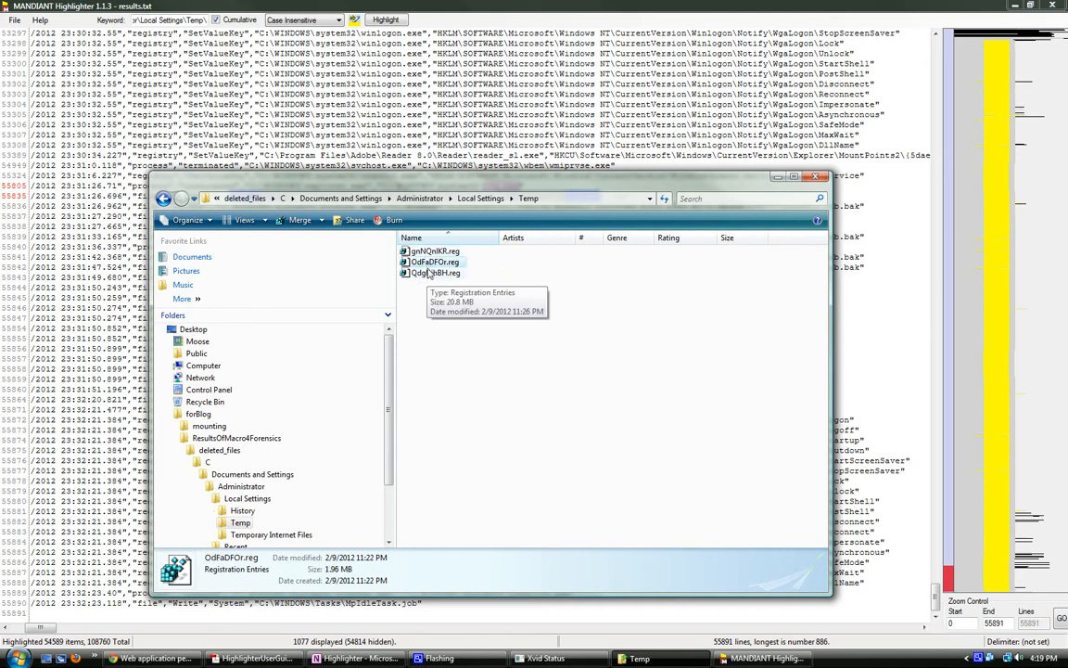
pyautogui.click(431, 273)
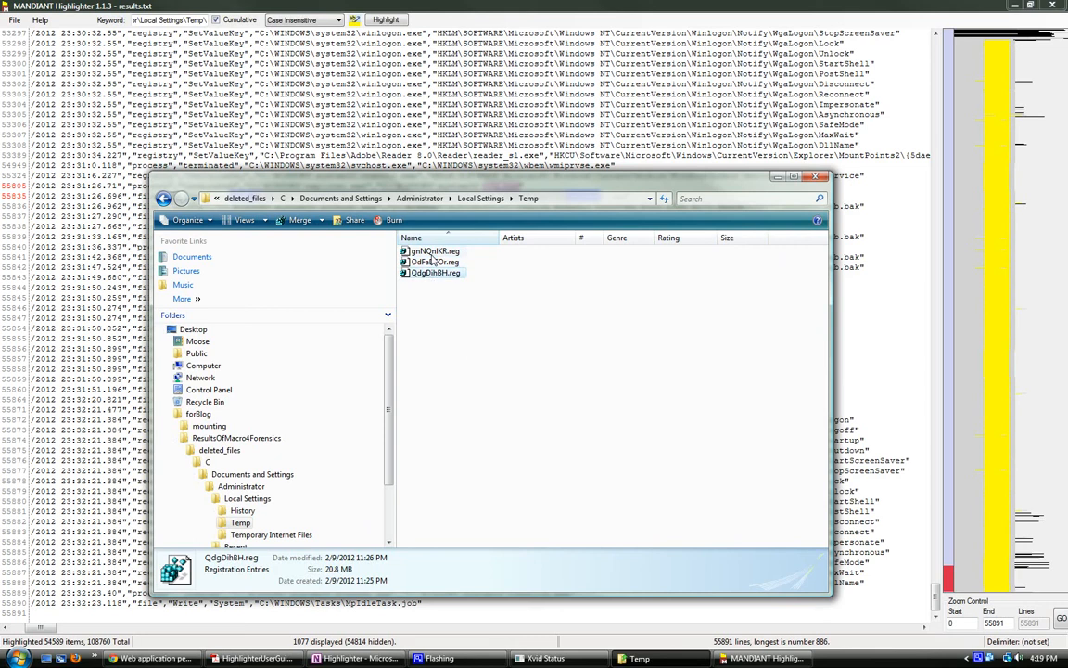
# Step: Open gnNQnlKR.reg in Notepad and read through its registry keys to the end of the file
pyautogui.rightClick(429, 253)
pyautogui.click(445, 265)
pyautogui.scroll(-6, 699, 199)
pyautogui.scroll(-5, 699, 202)
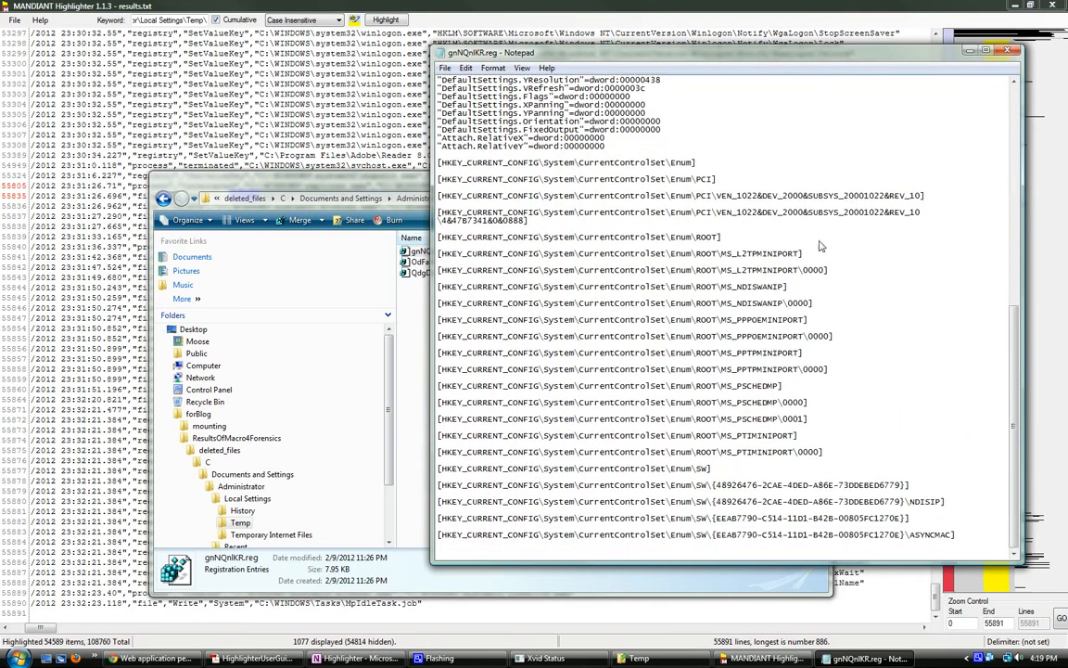
# Step: Close gnNQnlKR.reg, skim the registry keys of QdgDihBH.reg in Notepad, and close it and the Temp folder window
pyautogui.scroll(4, 742, 220)
pyautogui.click(1009, 50)
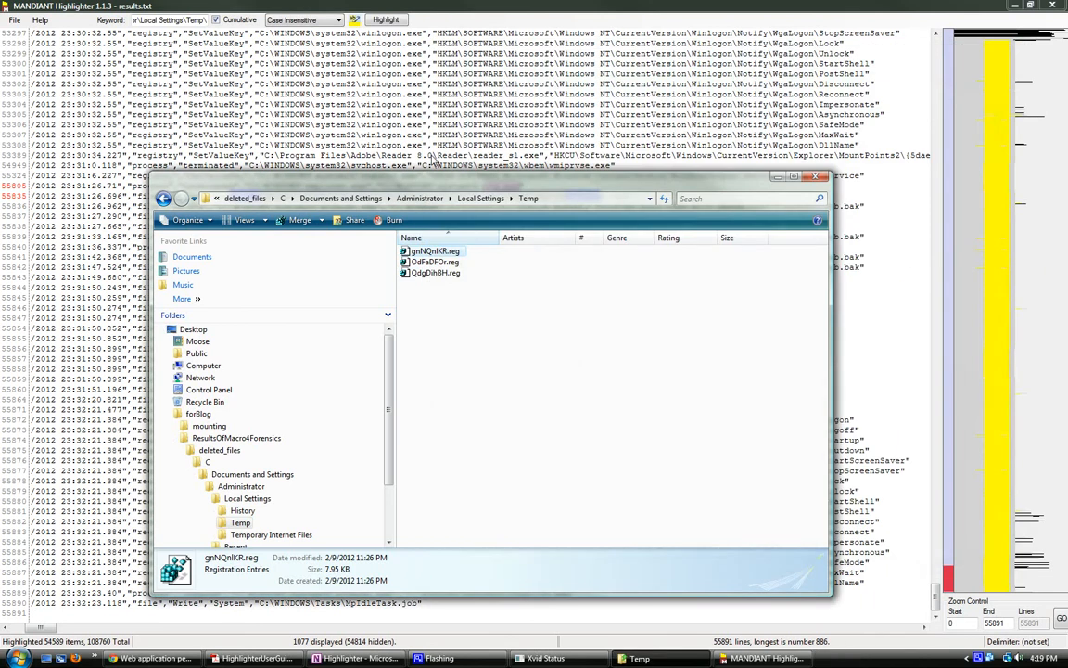
pyautogui.click(432, 274)
pyautogui.rightClick(427, 278)
pyautogui.click(434, 283)
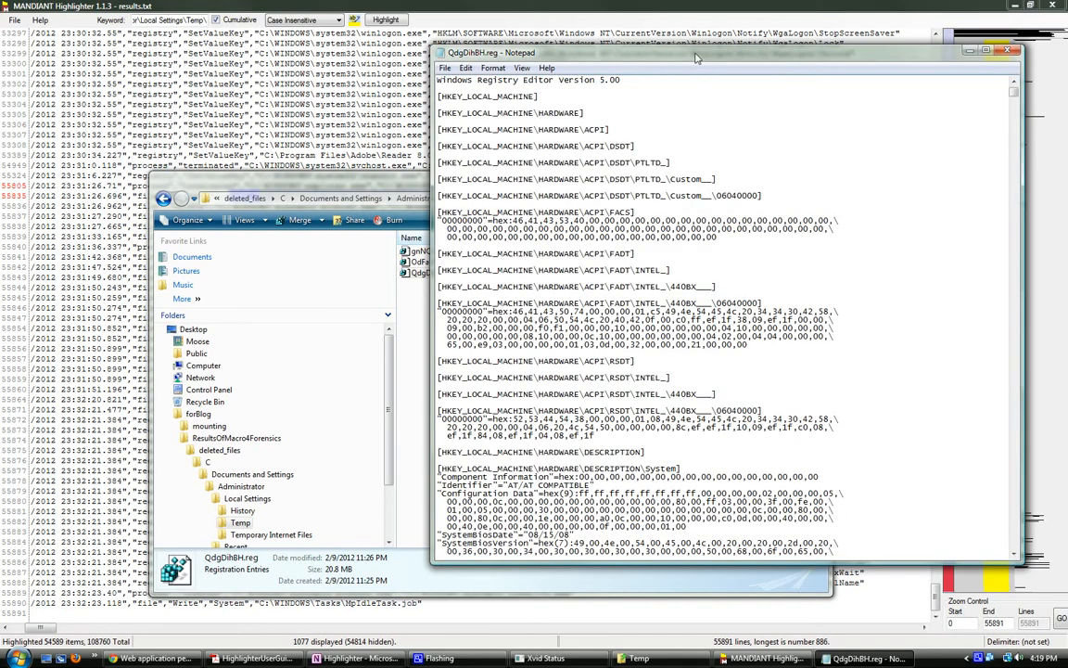
pyautogui.moveTo(1013, 90); pyautogui.dragTo(1020, 134)
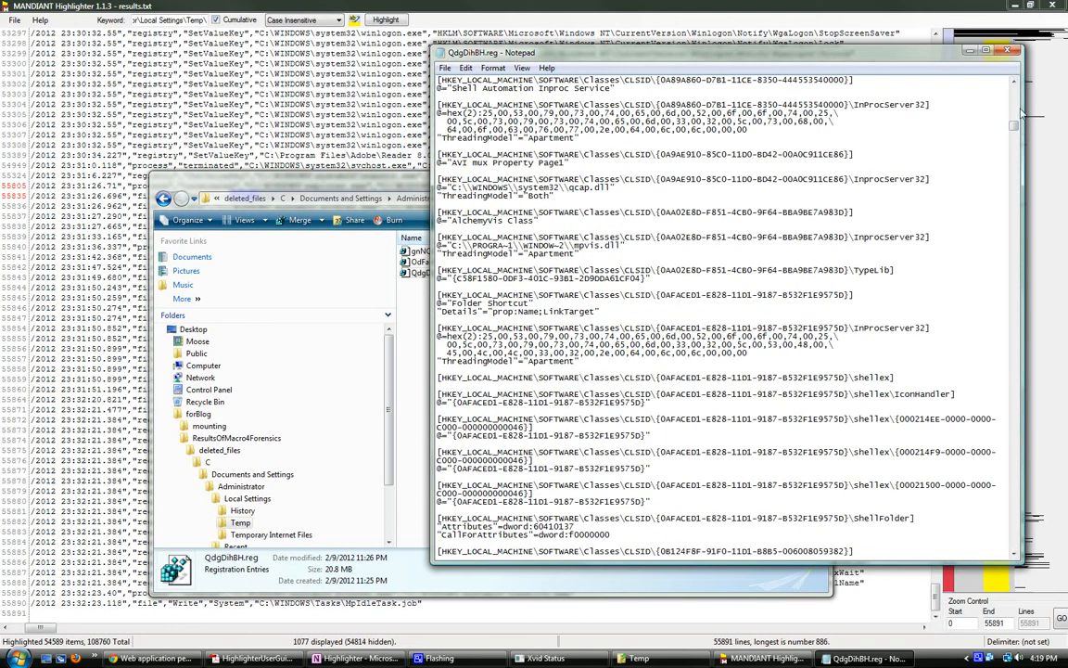
pyautogui.click(1009, 51)
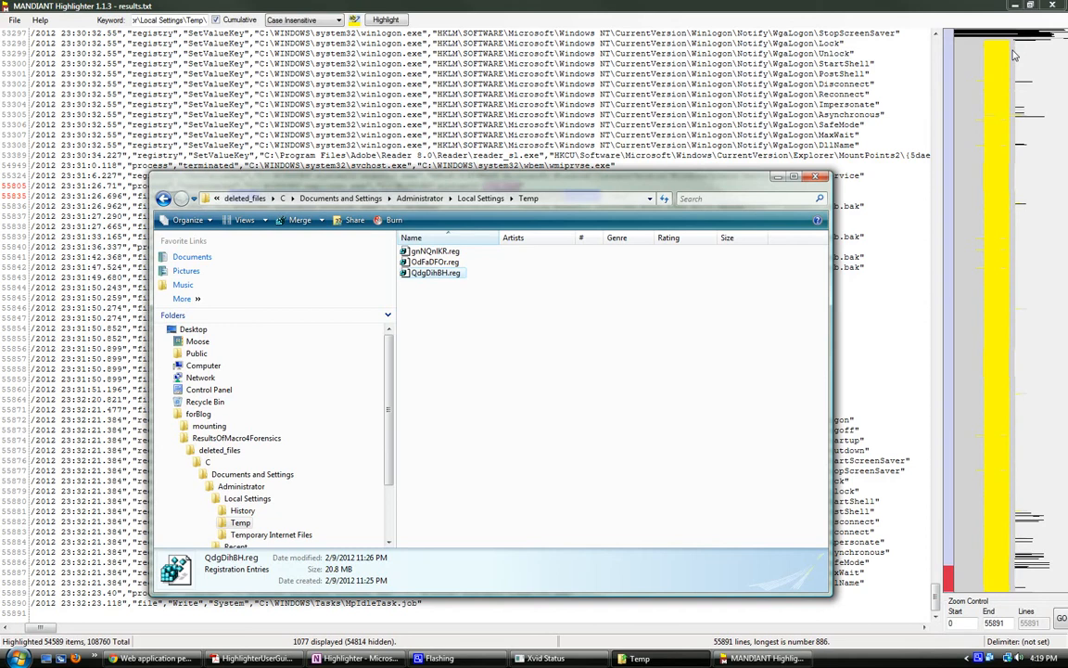
pyautogui.click(816, 177)
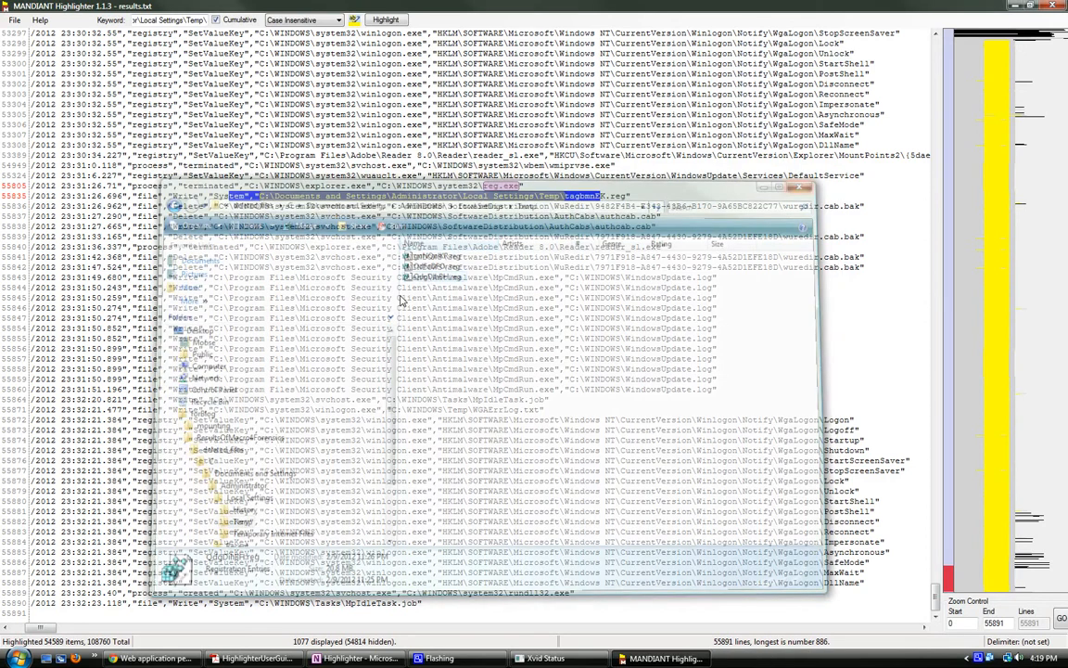
# Step: Review the results.txt entries around the reg.exe termination and the writing of tagbmnEK.reg, including the full timestamps
pyautogui.click(383, 325)
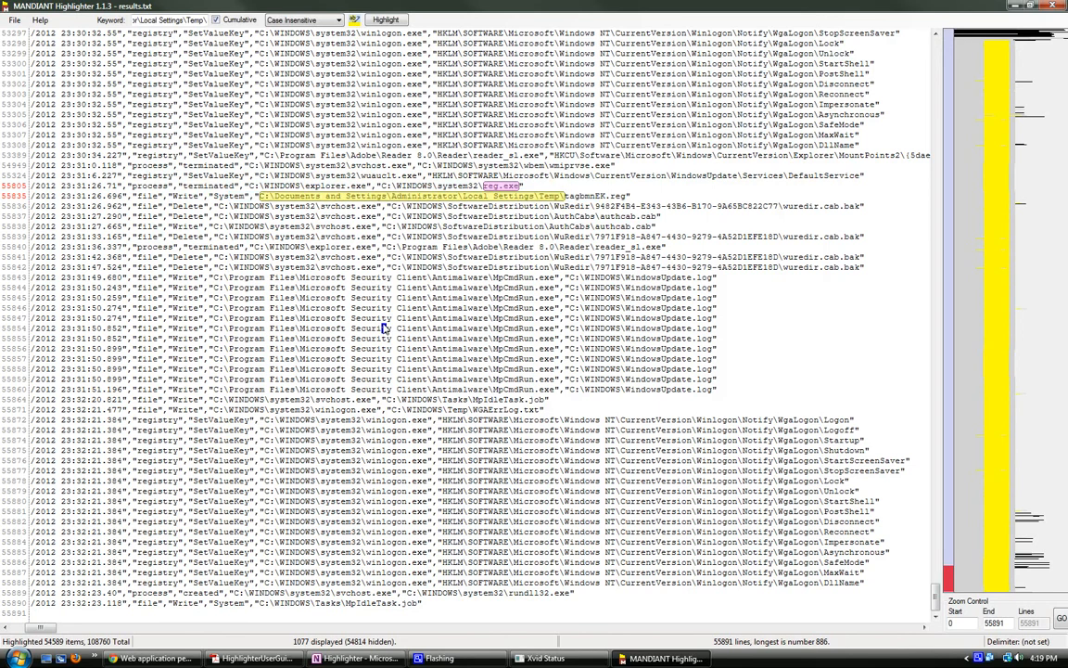
pyautogui.scroll(2, 383, 325)
pyautogui.scroll(1, 383, 324)
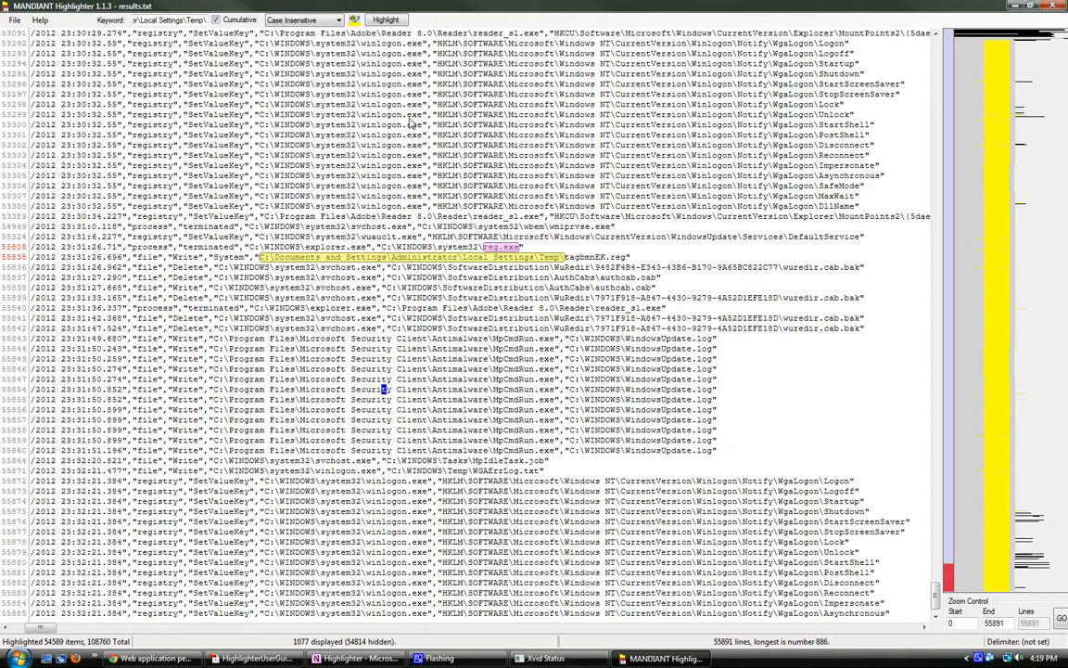
pyautogui.moveTo(202, 124); pyautogui.dragTo(536, 318)
pyautogui.click(535, 320)
pyautogui.moveTo(318, 115); pyautogui.dragTo(541, 258)
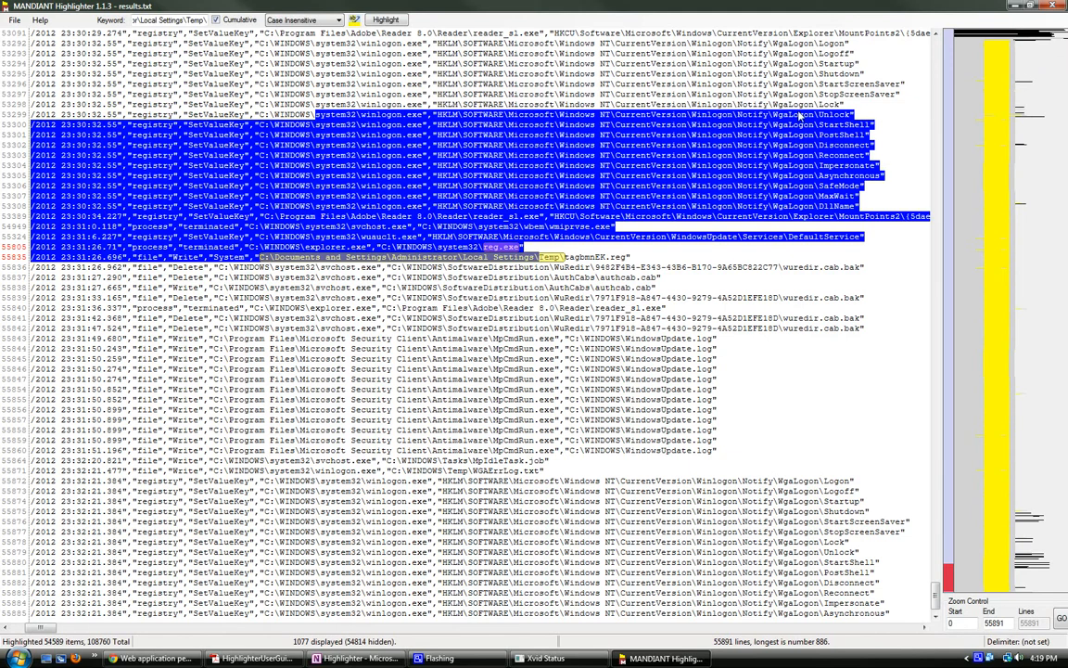
pyautogui.moveTo(788, 114); pyautogui.dragTo(794, 113)
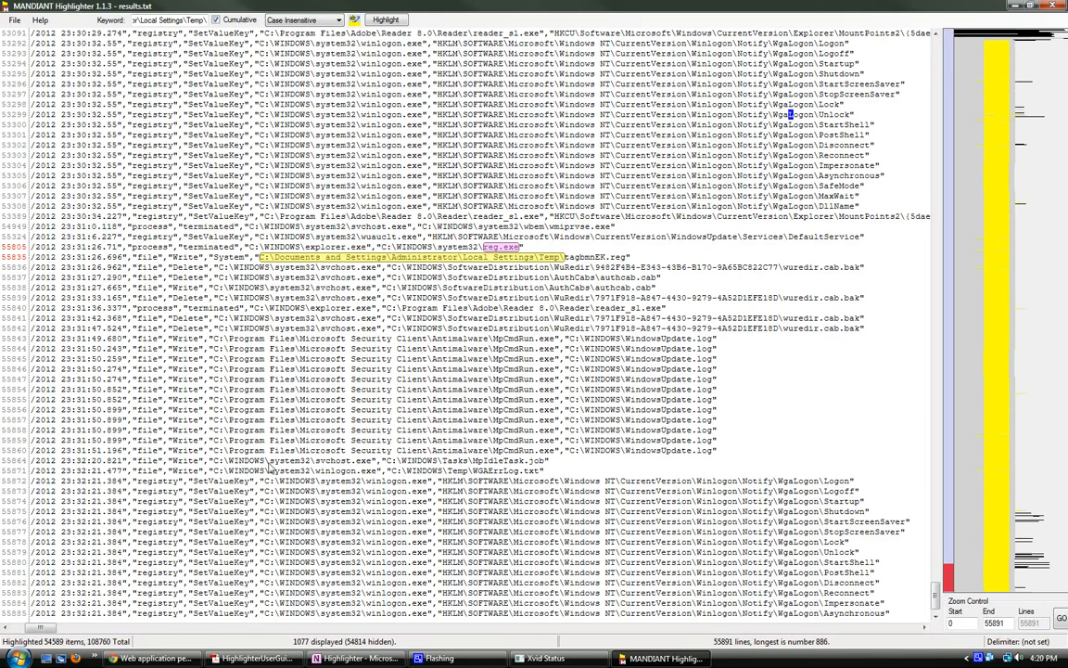
pyautogui.moveTo(43, 629); pyautogui.dragTo(33, 629)
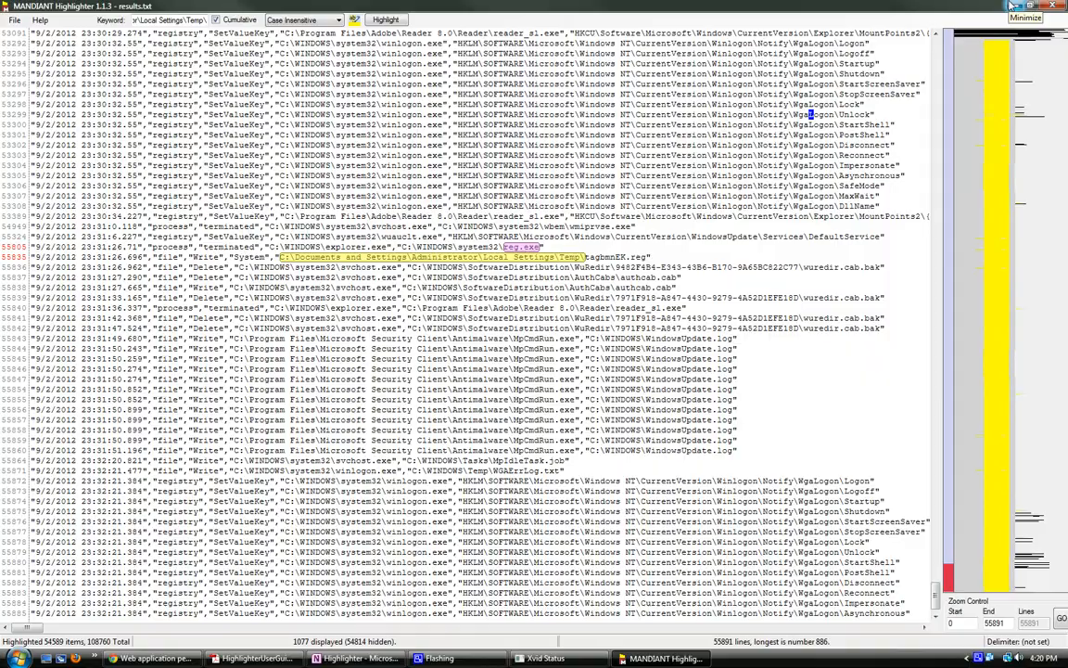
# Step: Minimize MANDIANT Highlighter and open the C:\Windows\Prefetch folder in Windows Explorer
pyautogui.click(1011, 5)
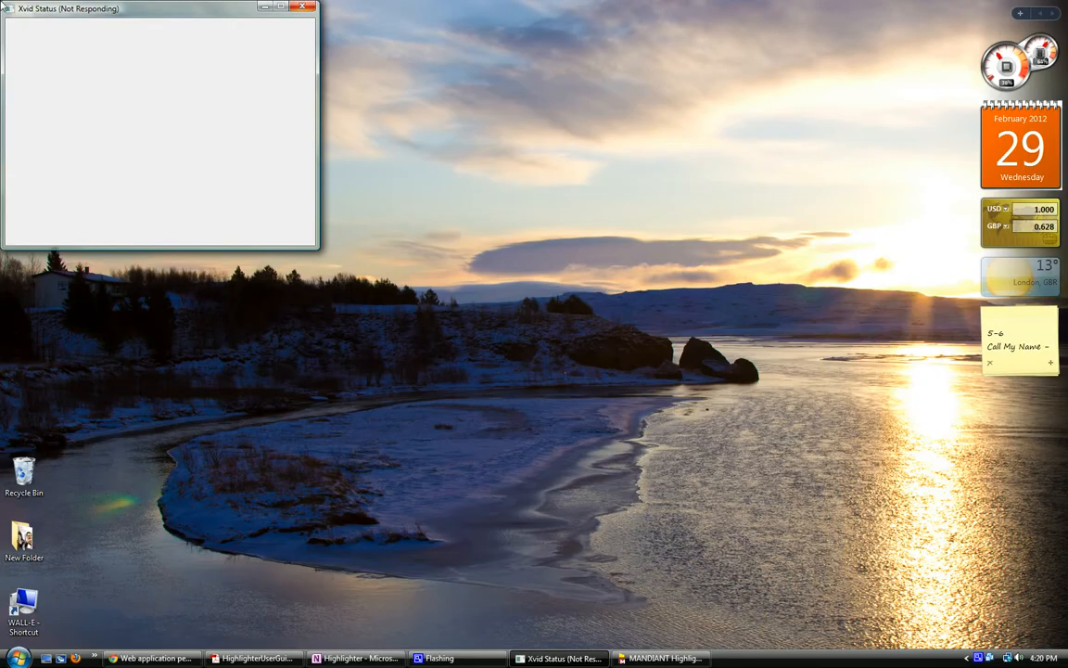
pyautogui.moveTo(114, 10); pyautogui.dragTo(137, 19)
pyautogui.click(18, 657)
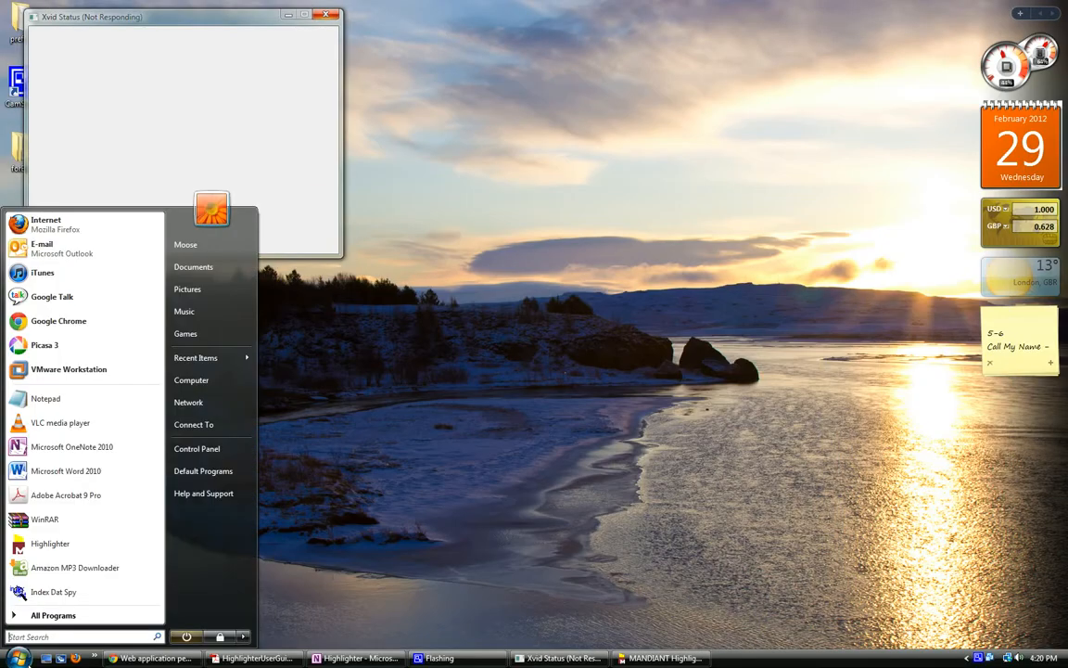
pyautogui.click(193, 381)
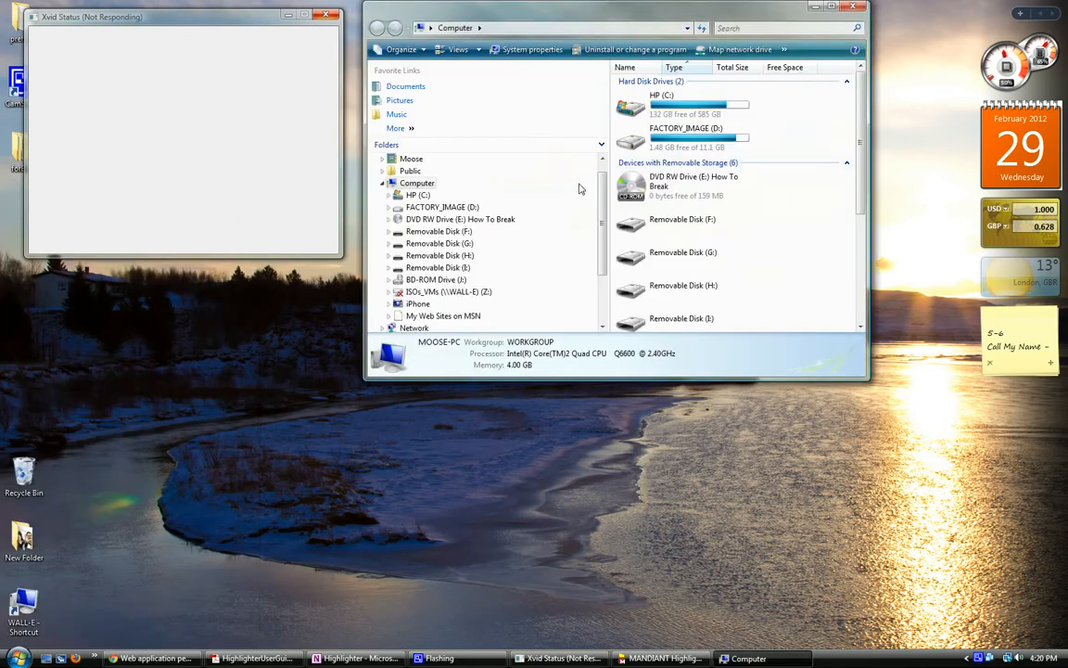
pyautogui.doubleClick(655, 102)
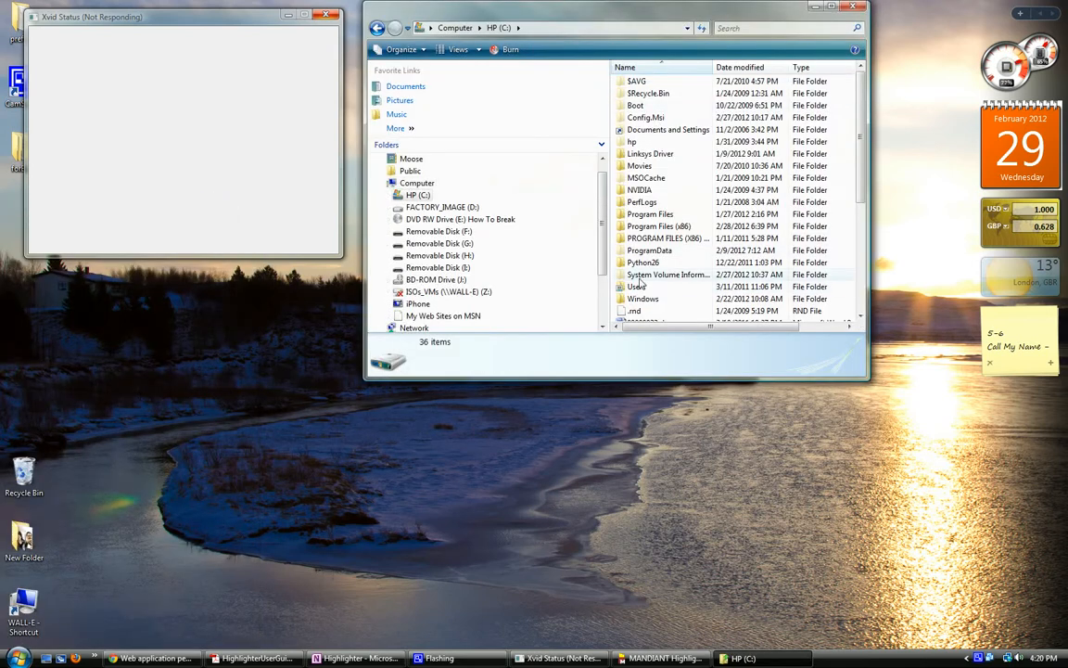
pyautogui.doubleClick(641, 299)
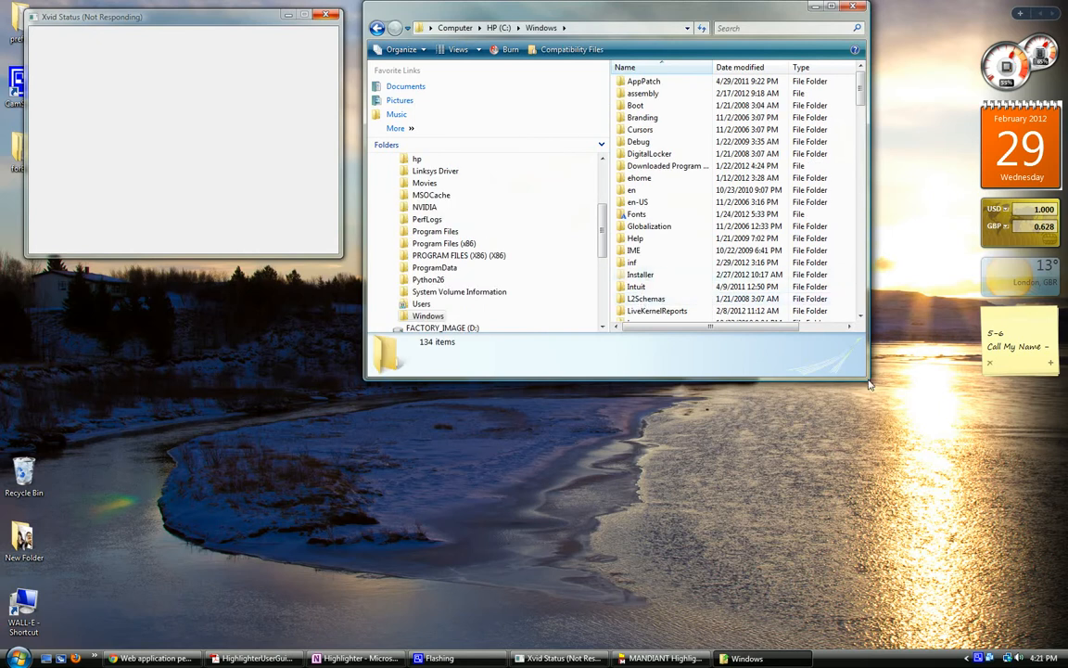
pyautogui.moveTo(869, 382); pyautogui.dragTo(965, 490)
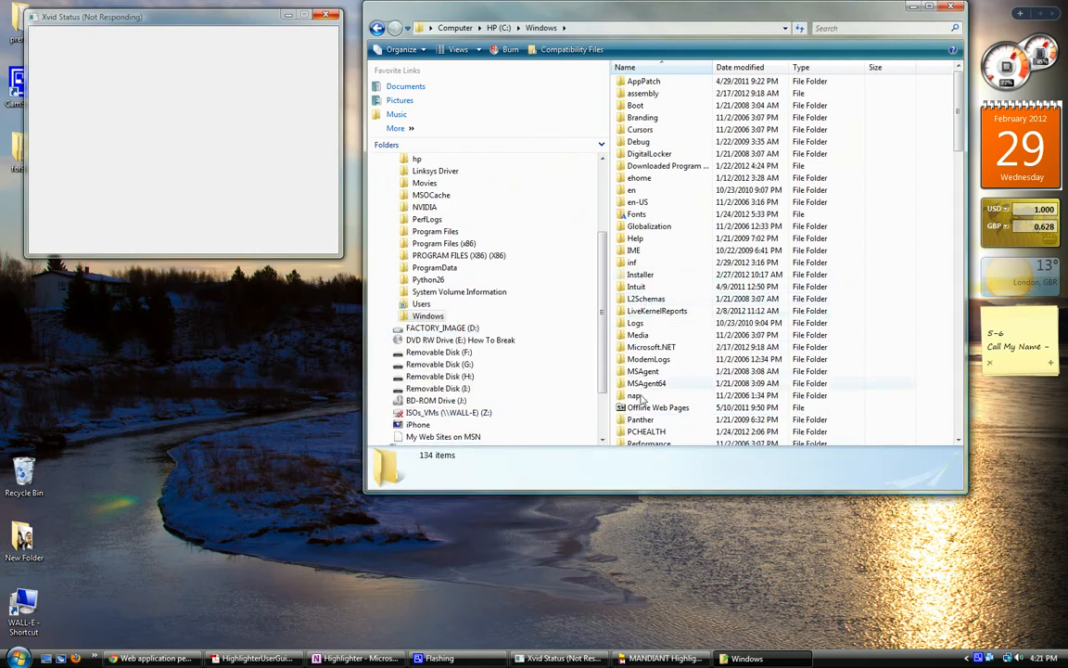
pyautogui.scroll(-2, 646, 422)
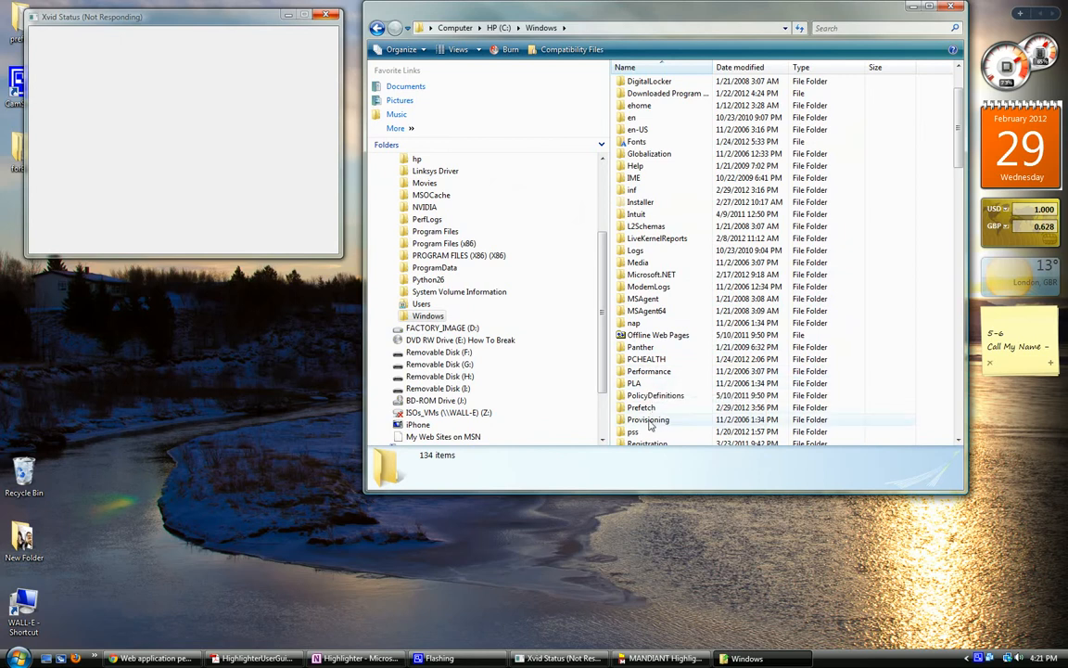
pyautogui.doubleClick(644, 411)
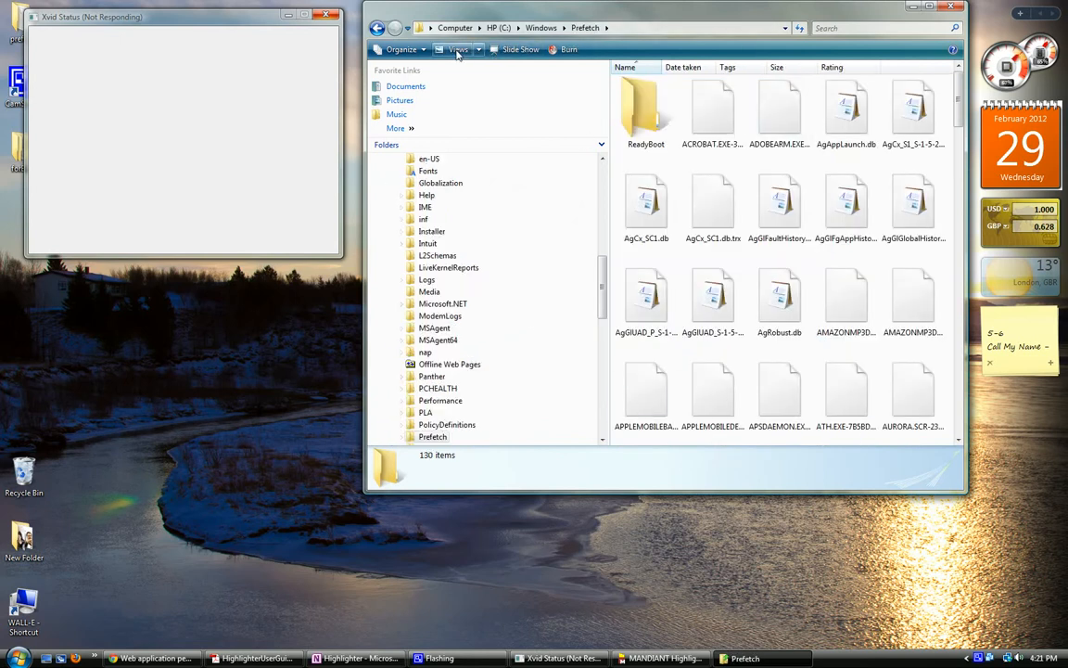
# Step: Display the Prefetch folder as a list, browse its .pf files, and close the folder window
pyautogui.click(480, 50)
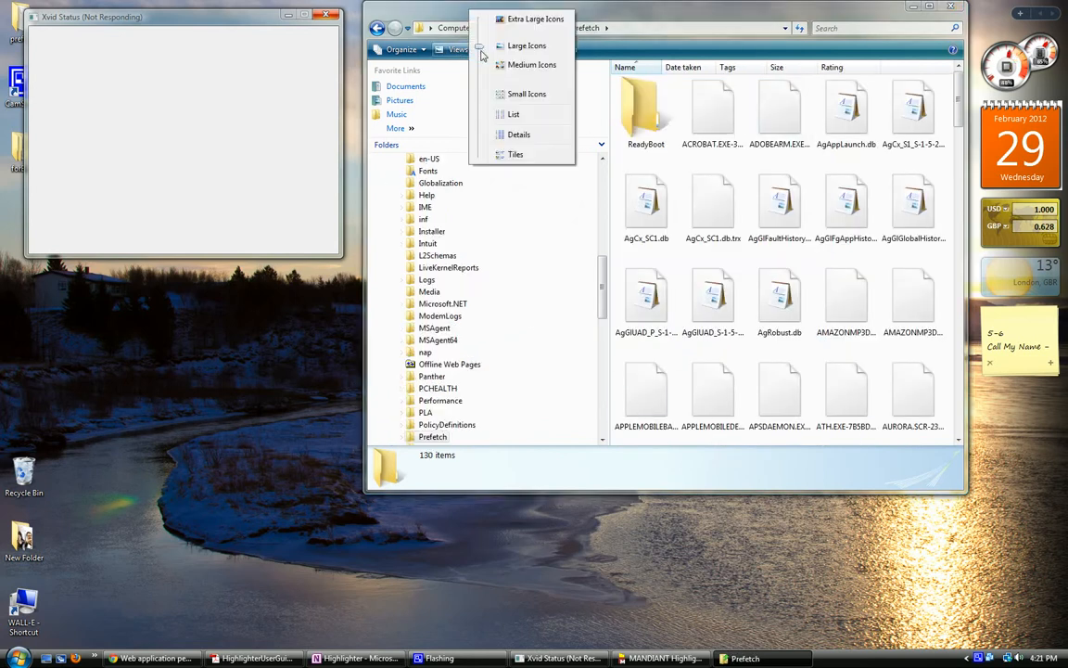
pyautogui.click(513, 115)
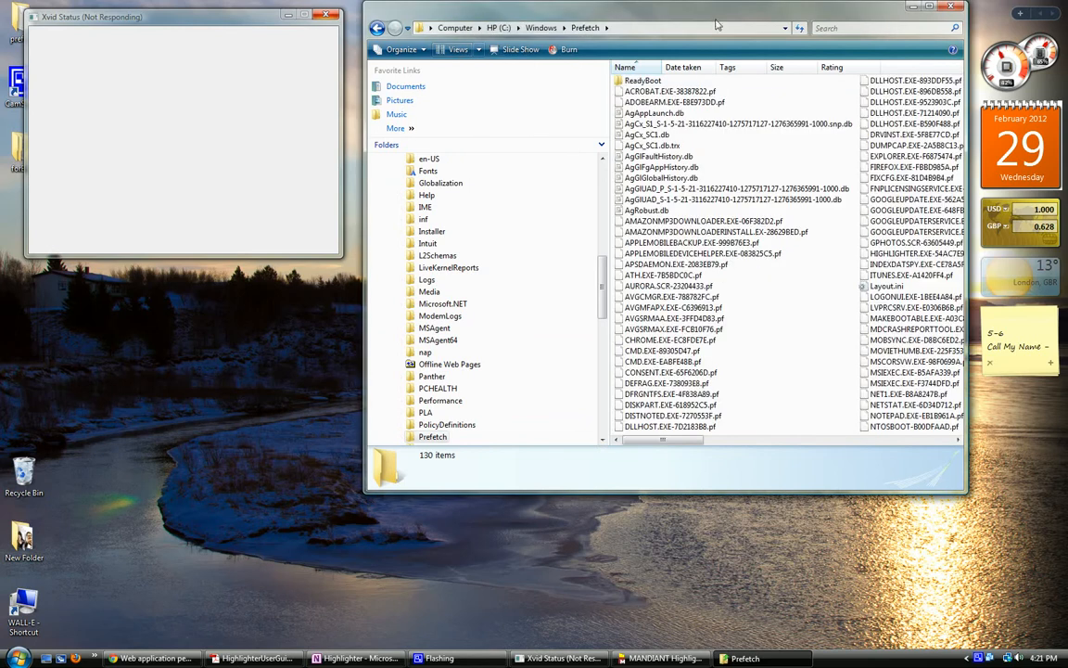
pyautogui.moveTo(714, 18); pyautogui.dragTo(446, 42)
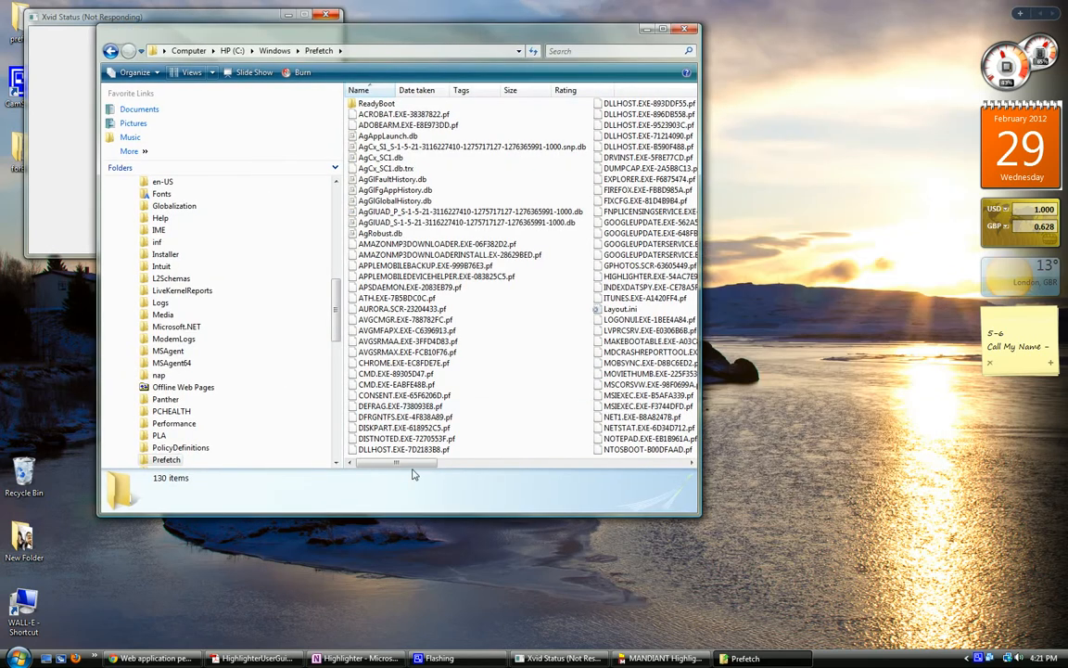
pyautogui.moveTo(414, 471); pyautogui.dragTo(496, 464)
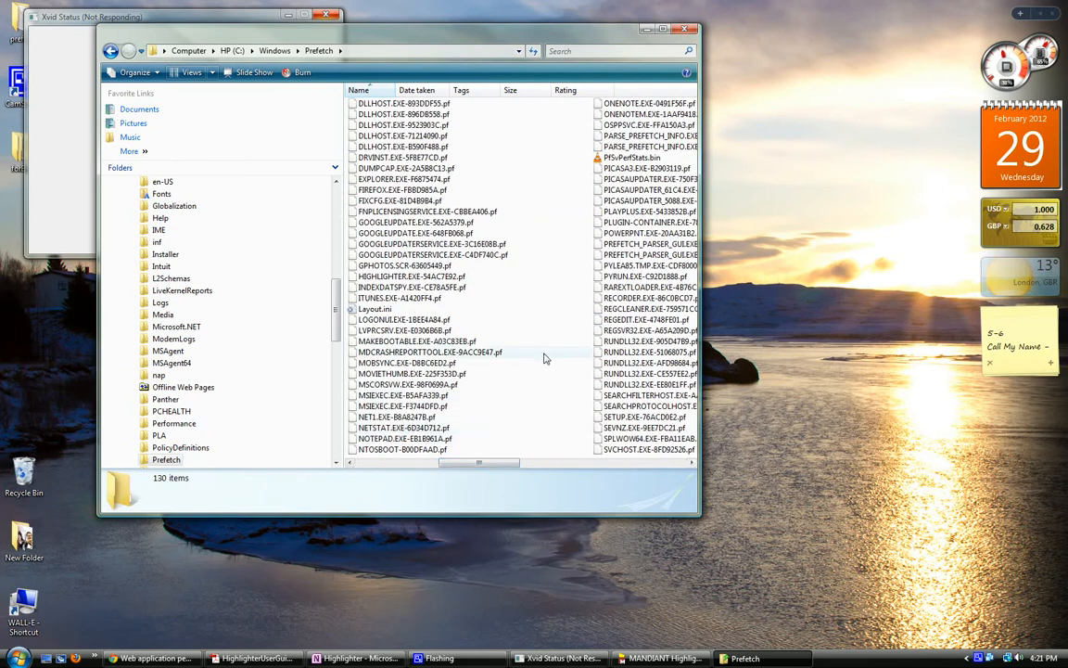
pyautogui.click(684, 29)
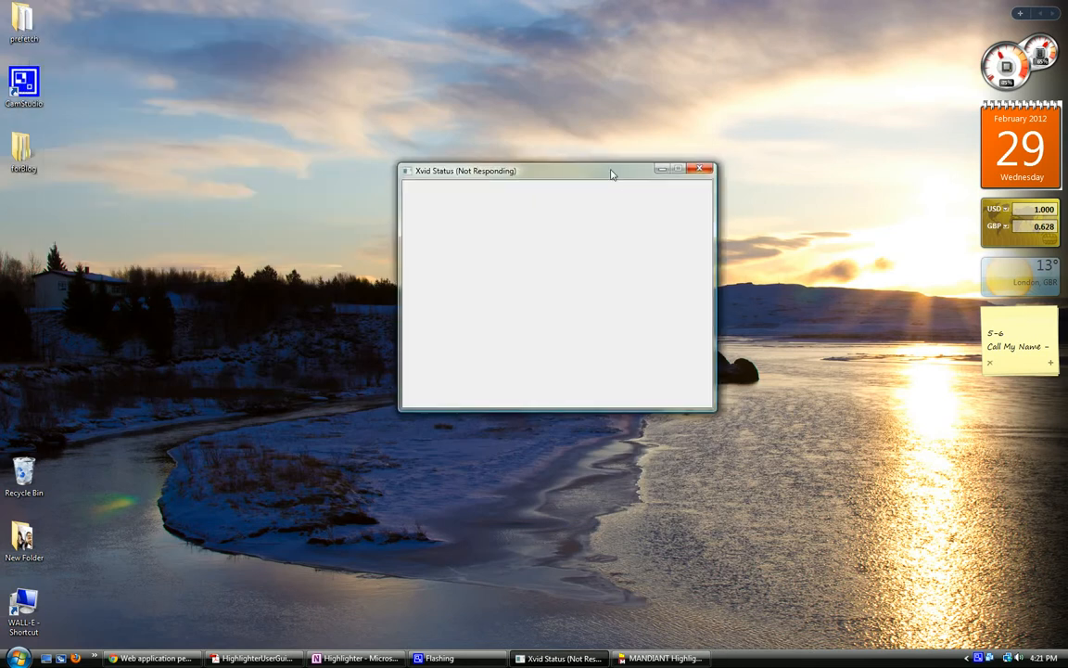
# Step: Launch prefetch_parser_gui.exe from the desktop prefetch folder and look over the case, Prefetch directory and report directory fields
pyautogui.doubleClick(23, 20)
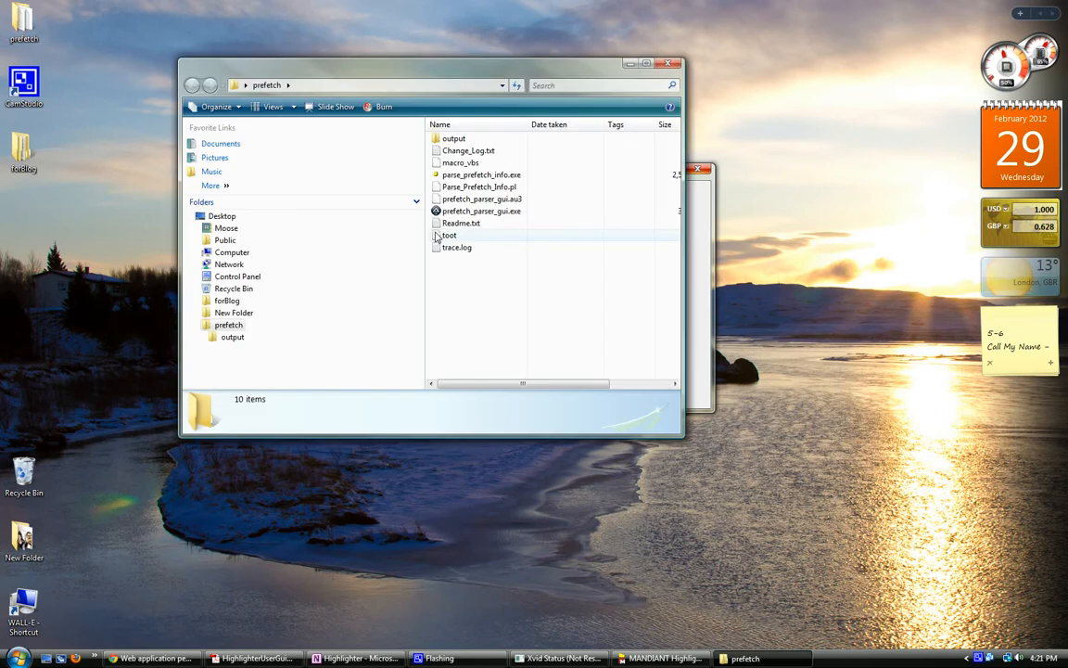
pyautogui.doubleClick(443, 210)
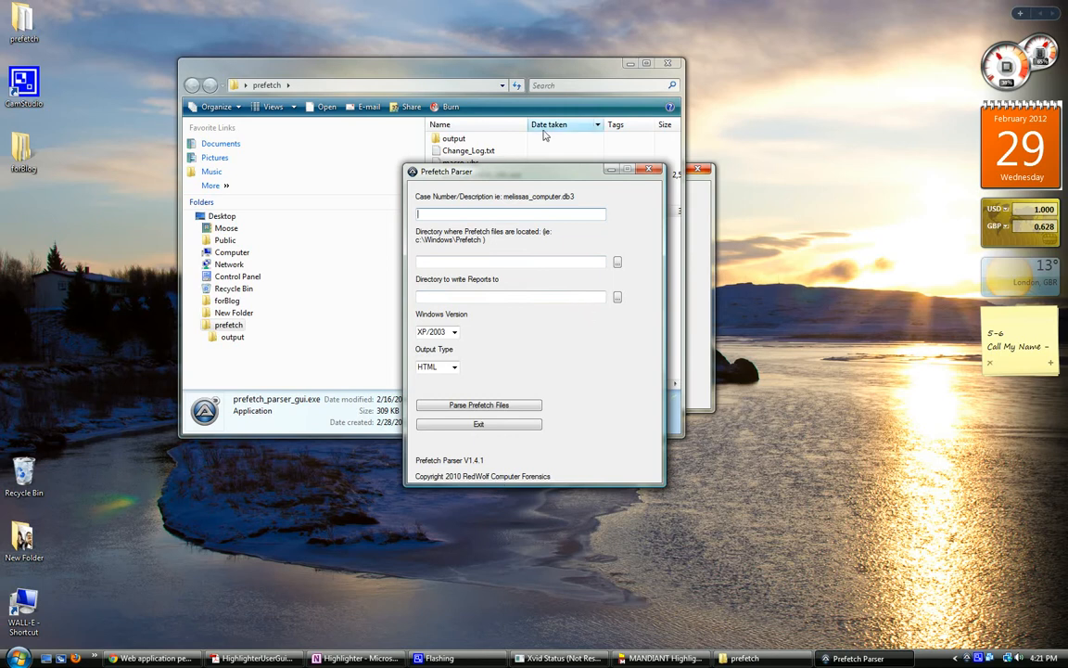
pyautogui.moveTo(546, 171); pyautogui.dragTo(407, 271)
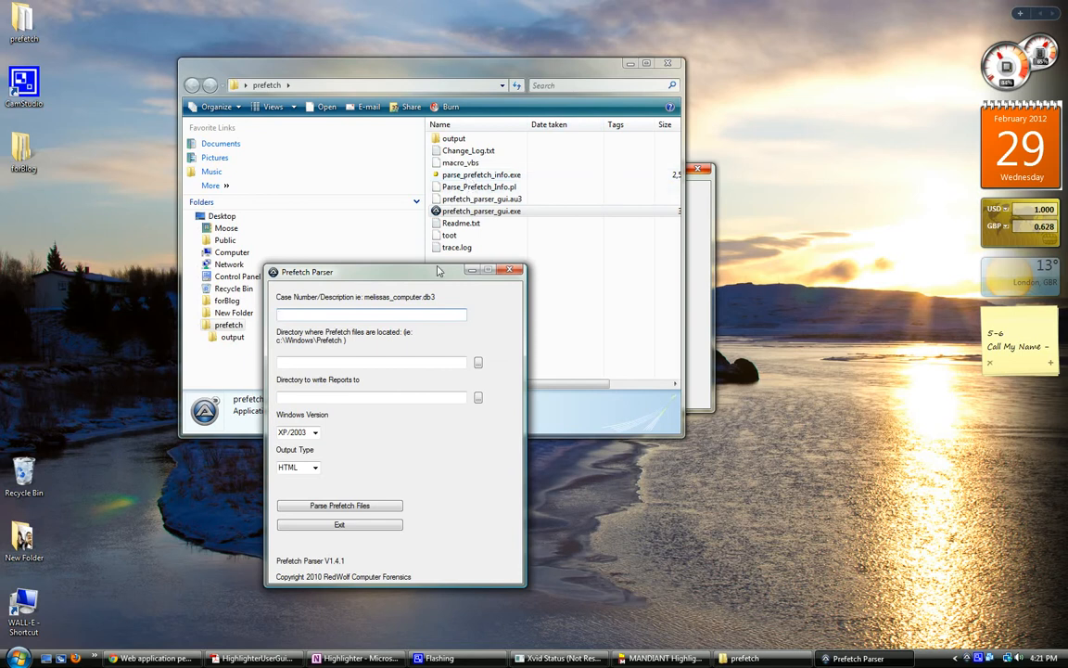
pyautogui.moveTo(428, 273); pyautogui.dragTo(479, 150)
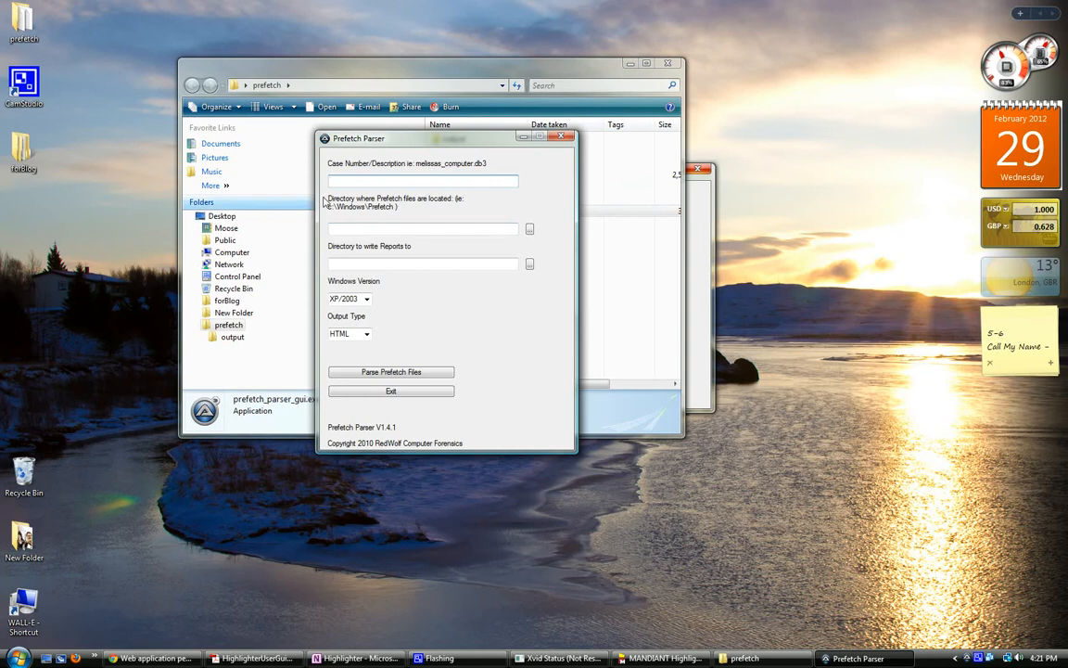
pyautogui.click(340, 231)
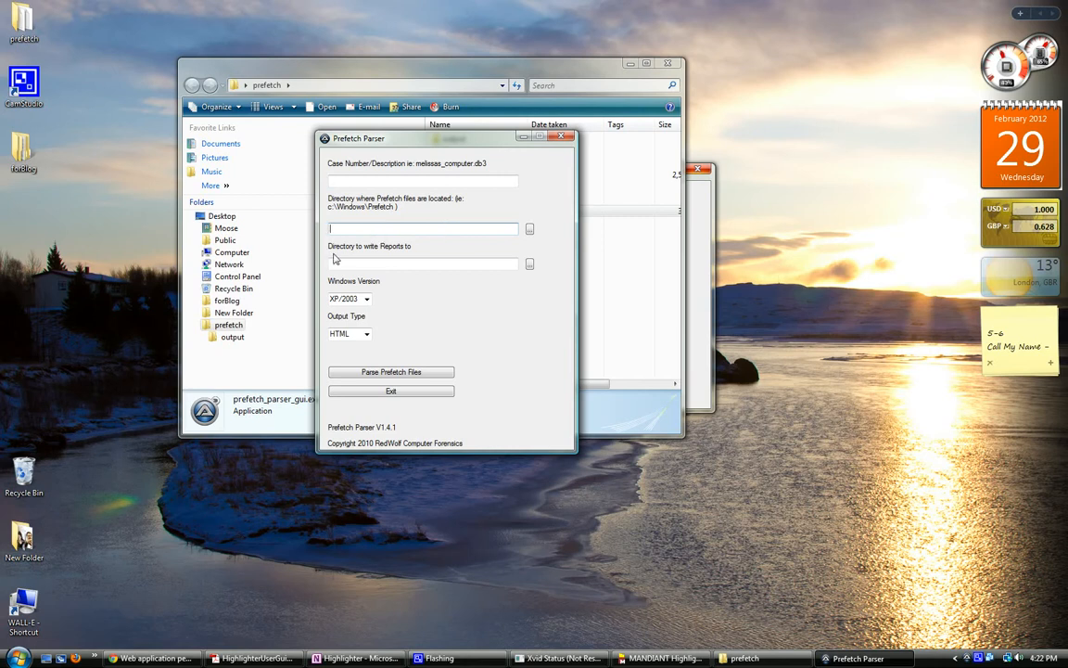
# Step: Check Prefetch Parser's output type and Windows version options, then close the parser and the prefetch folder
pyautogui.click(358, 335)
pyautogui.click(365, 334)
pyautogui.click(365, 334)
pyautogui.click(358, 299)
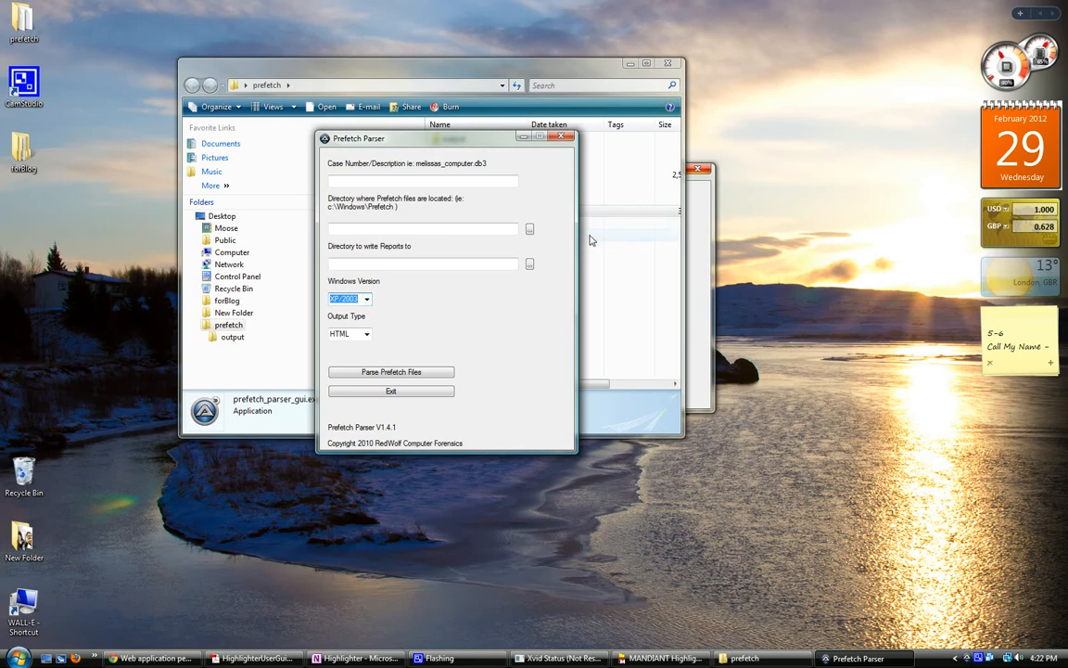
pyautogui.click(366, 299)
pyautogui.click(351, 309)
pyautogui.click(561, 137)
pyautogui.click(668, 65)
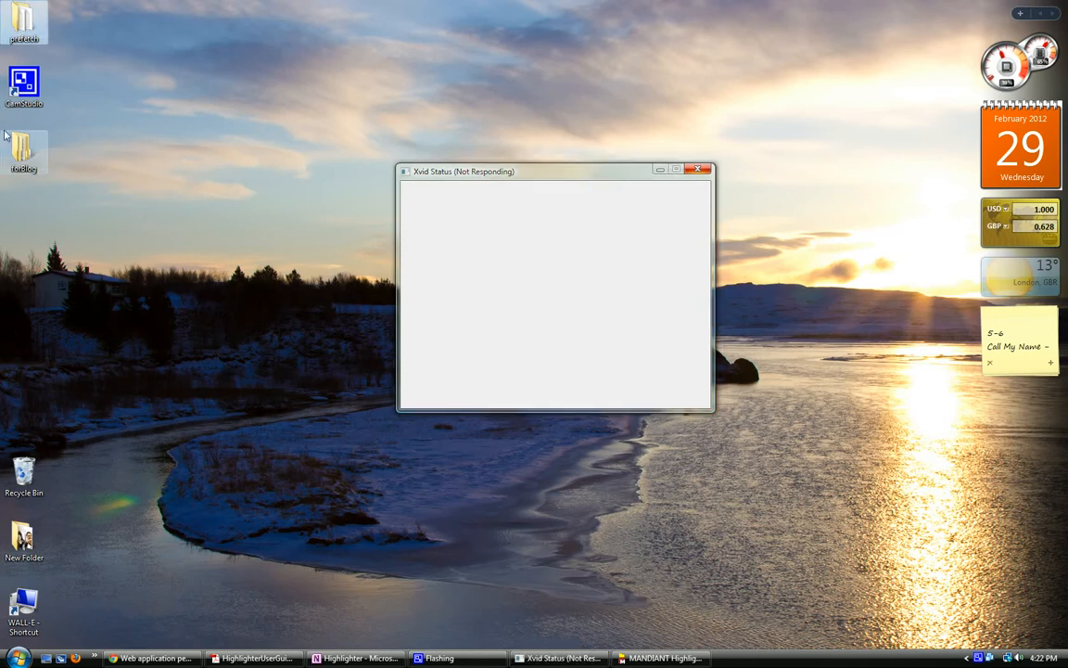
# Step: Open index.html from the forBlog\ResultsOfMacro4Forensics\PrefetchOutput folder in Firefox
pyautogui.doubleClick(12, 141)
pyautogui.doubleClick(341, 109)
pyautogui.click(337, 115)
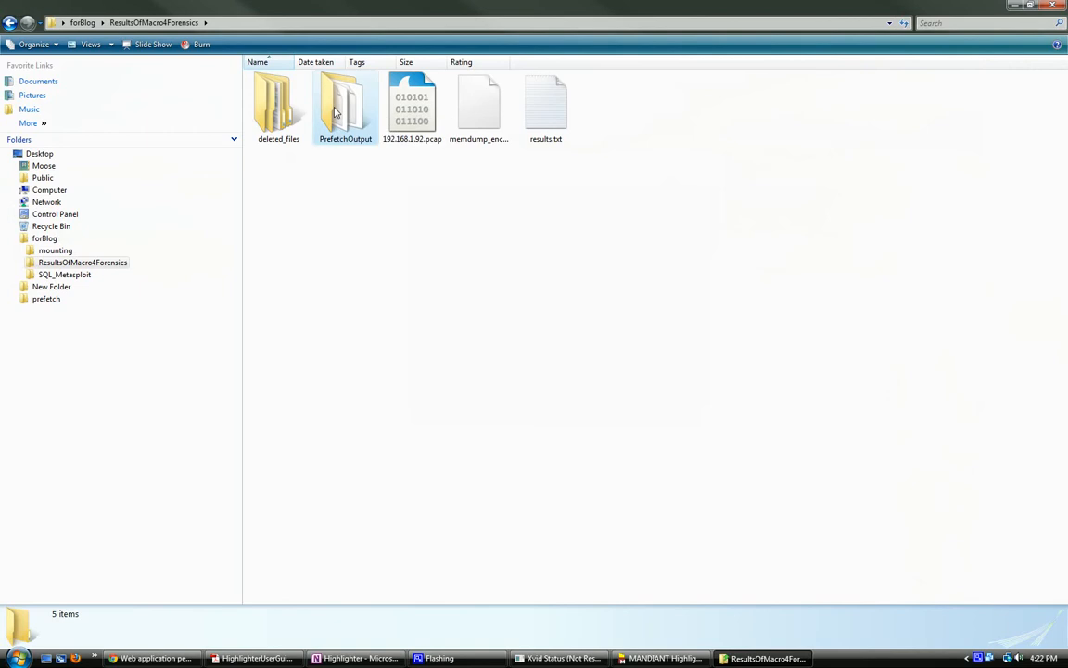
pyautogui.doubleClick(335, 112)
pyautogui.scroll(-15, 334, 390)
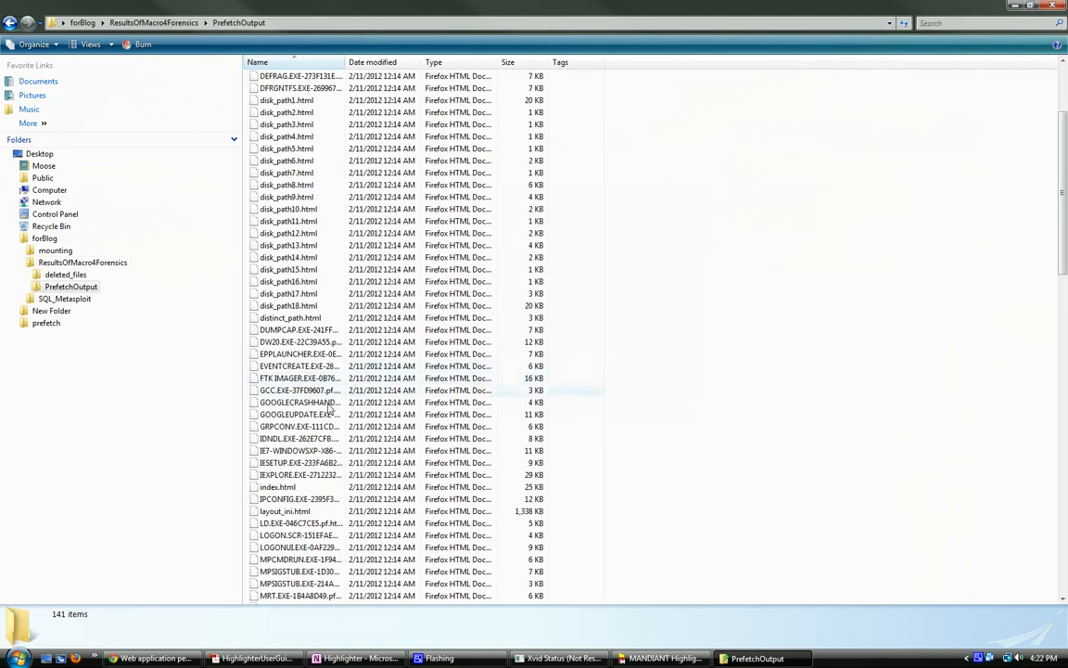
pyautogui.scroll(12, 311, 419)
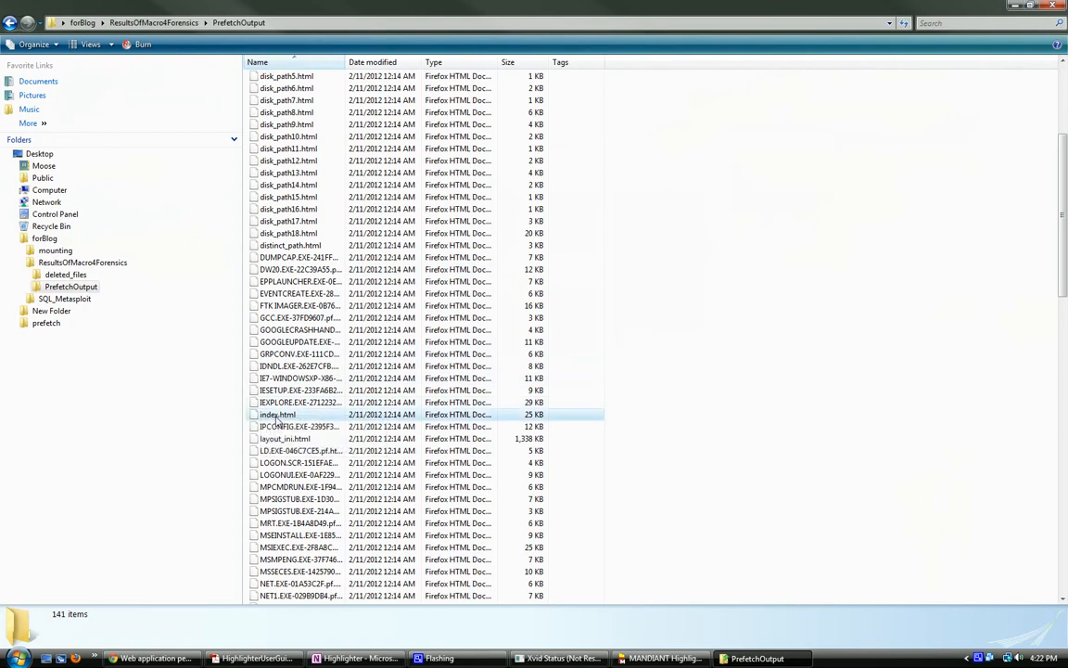
pyautogui.click(272, 413)
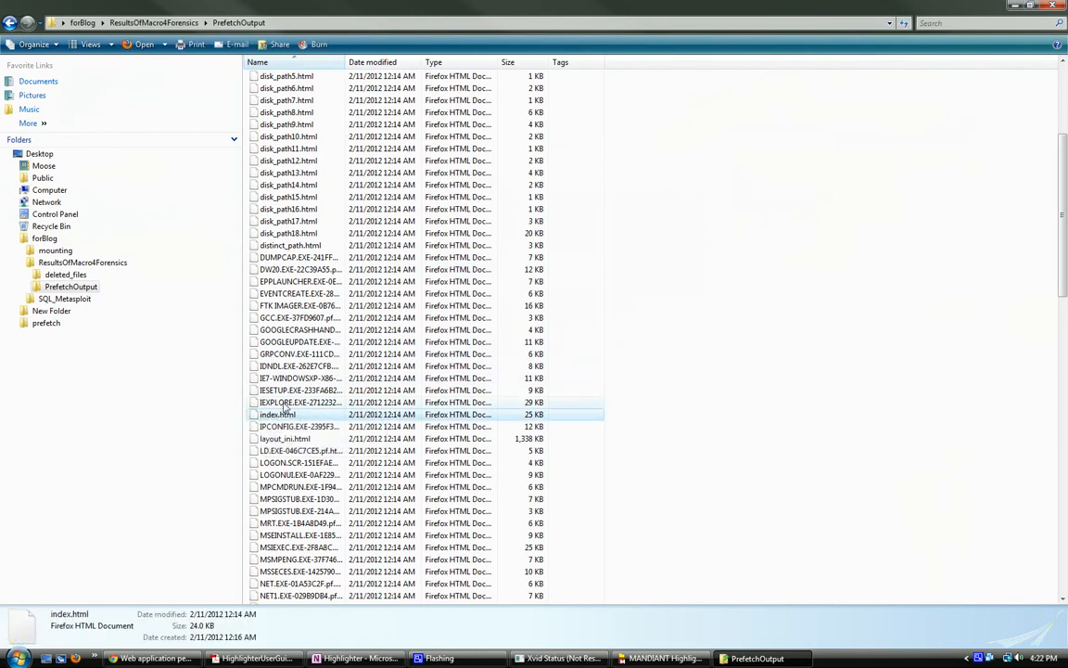
pyautogui.doubleClick(285, 412)
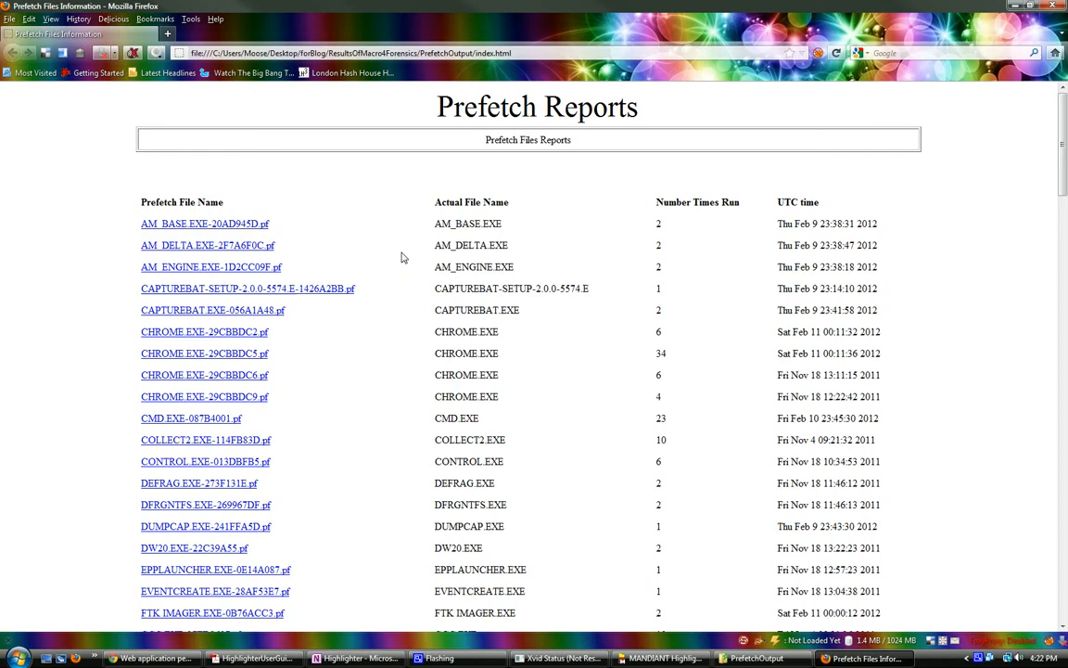
# Step: Open layout_ini.html from the PrefetchOutput folder and look through the paths, file names and prefetch files it lists
pyautogui.click(752, 660)
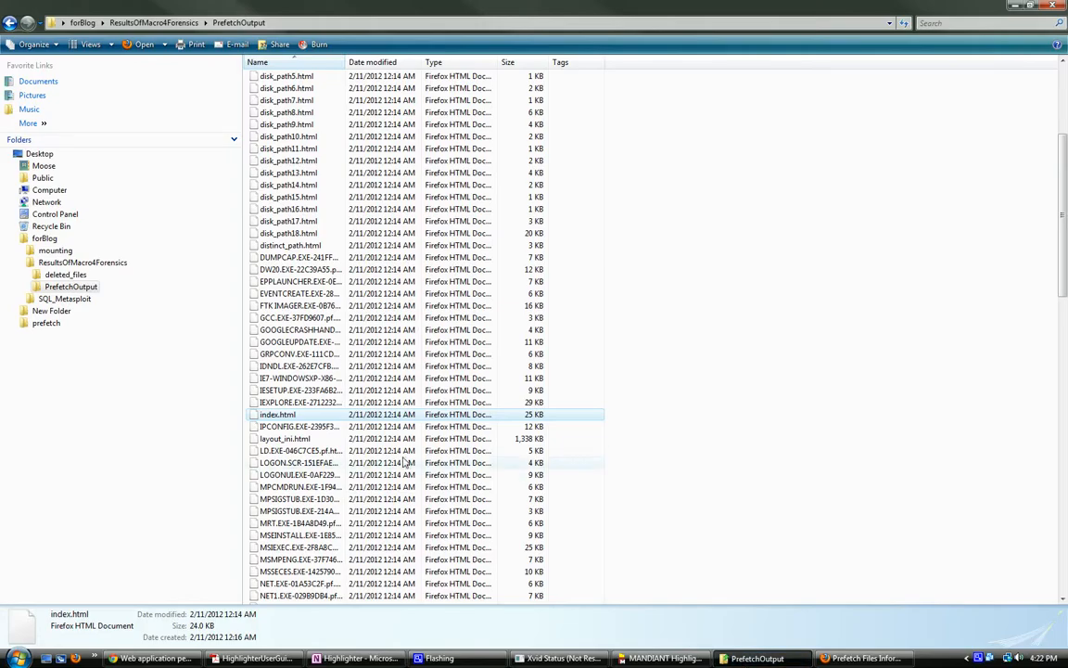
pyautogui.doubleClick(285, 439)
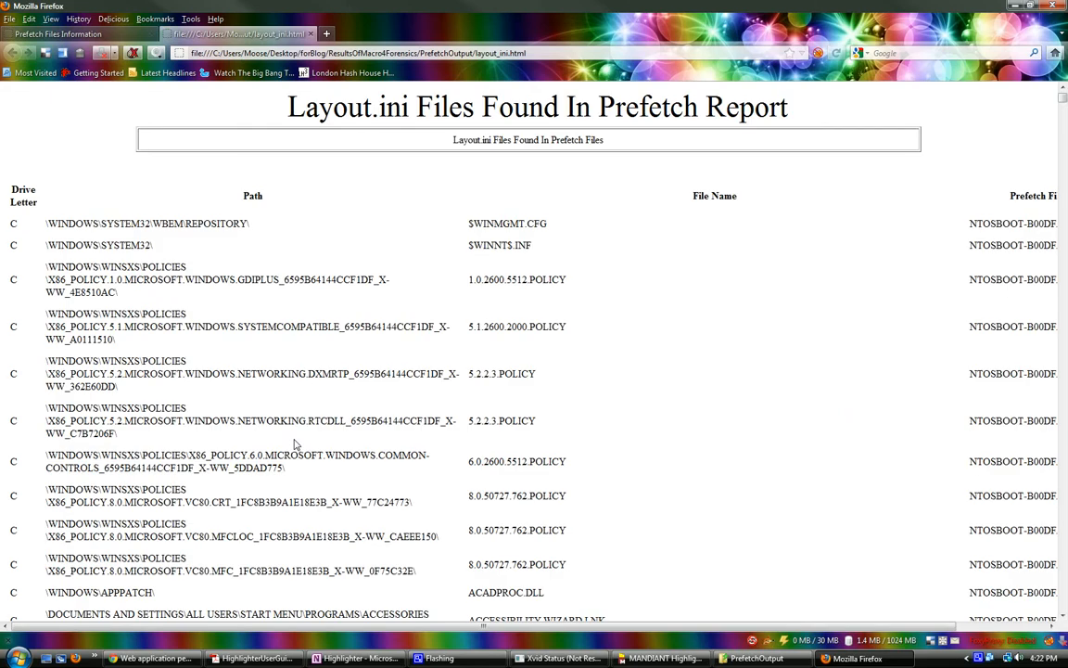
pyautogui.scroll(-4, 393, 477)
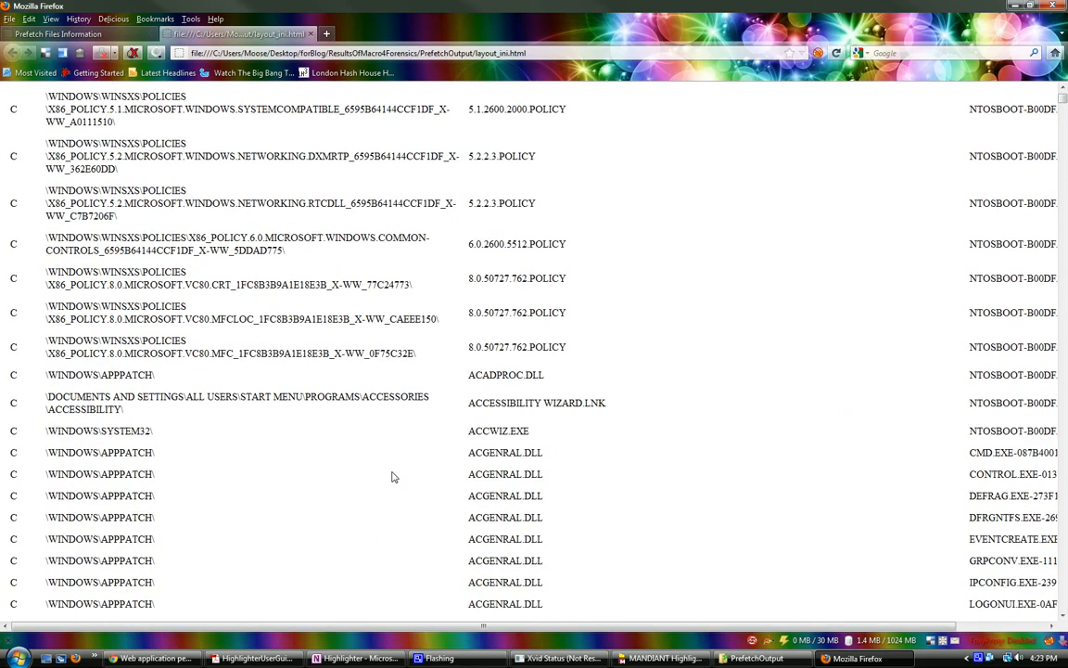
pyautogui.scroll(-7, 393, 477)
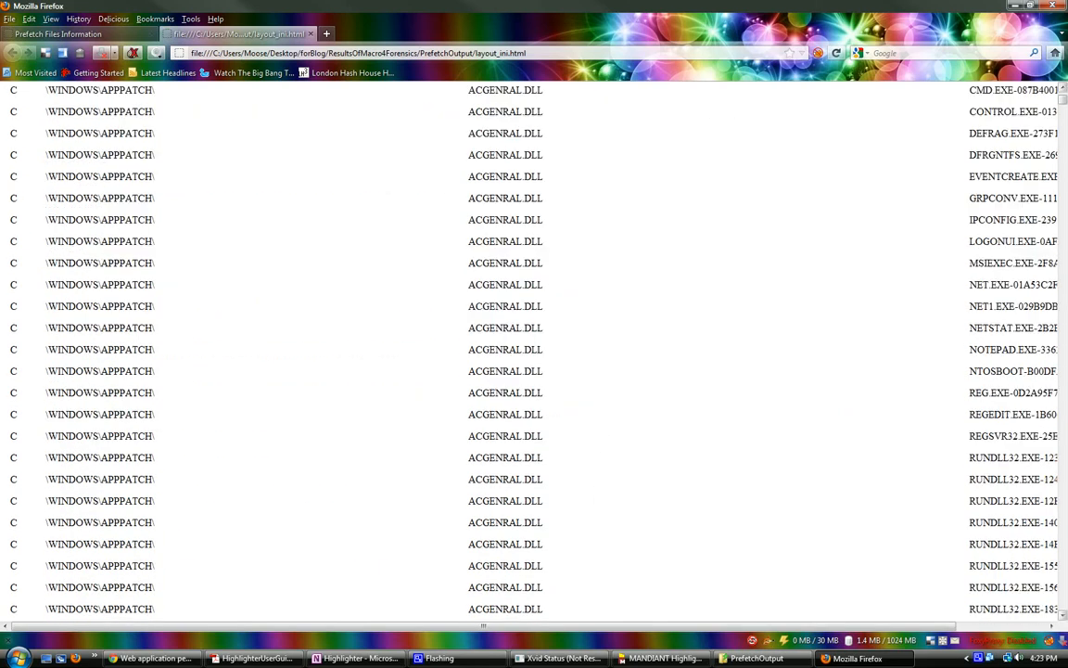
pyautogui.moveTo(1064, 101); pyautogui.dragTo(1063, 430)
# Step: Return to the Prefetch Reports index and examine its Number Times Run and UTC time columns
pyautogui.click(83, 34)
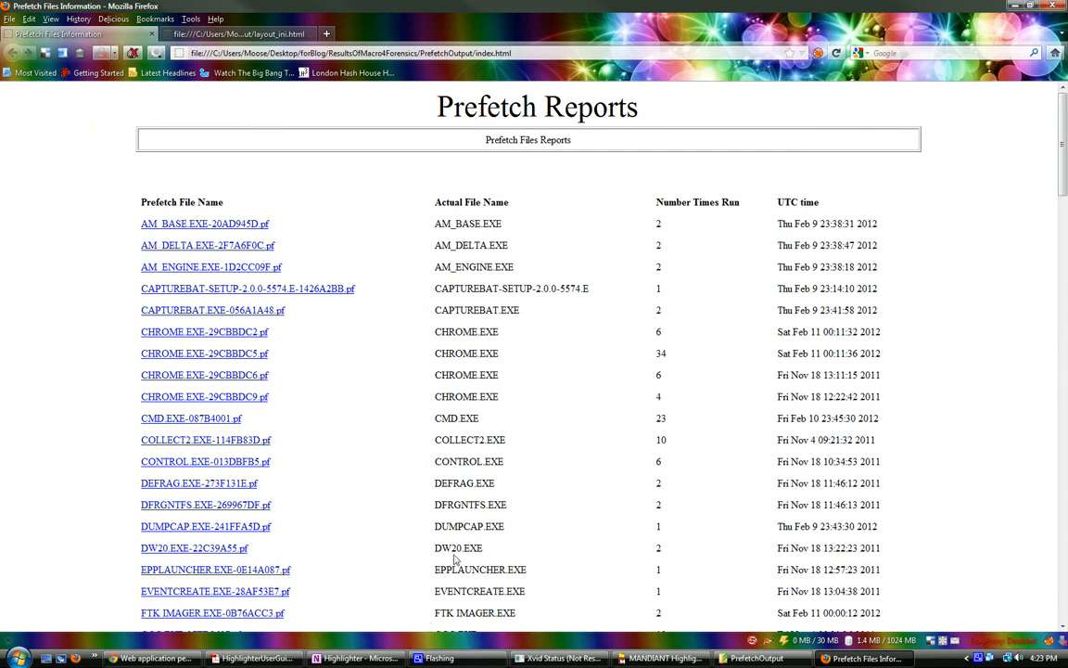
pyautogui.scroll(-5, 308, 466)
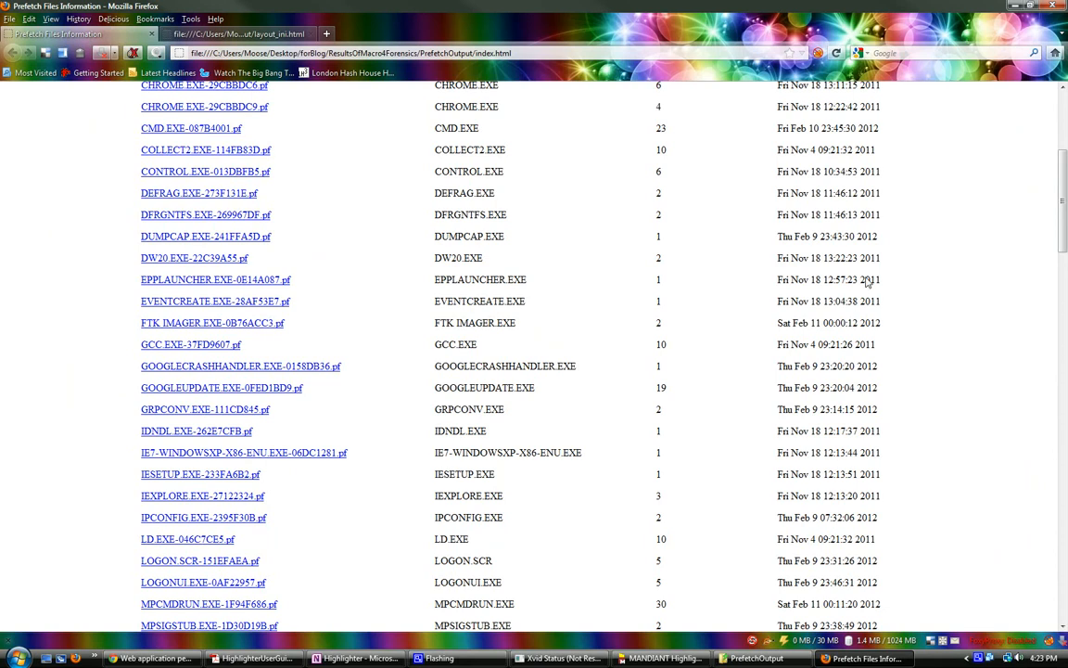
pyautogui.scroll(5, 579, 264)
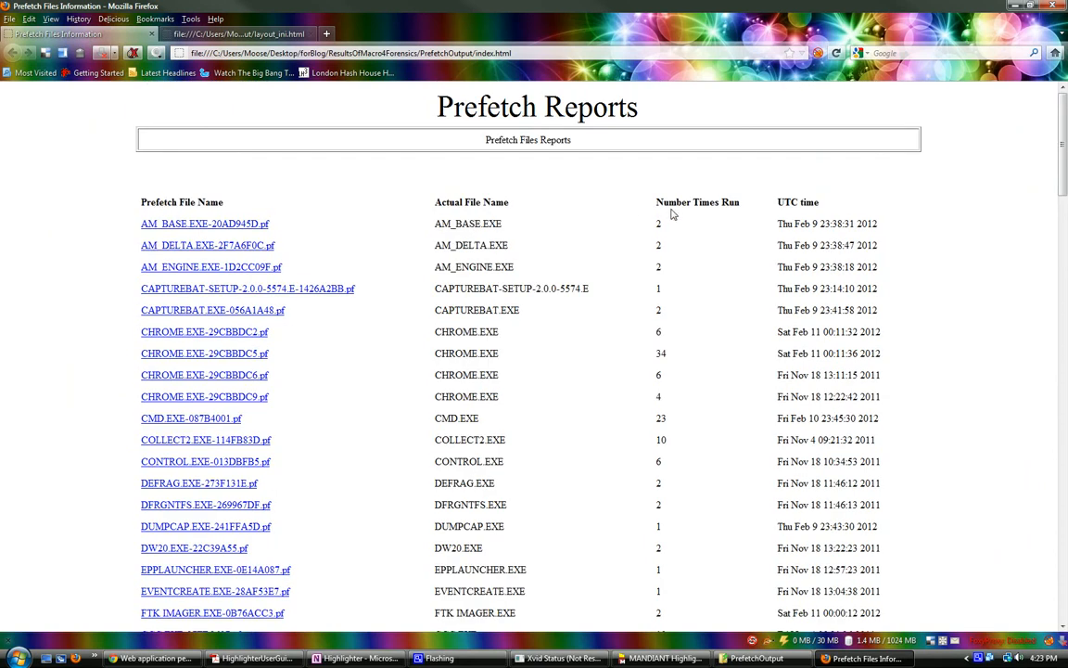
pyautogui.moveTo(776, 202)
pyautogui.mouseDown()
pyautogui.moveTo(817, 206)
pyautogui.moveTo(791, 204)
pyautogui.mouseUp()
# Step: Examine the run counts and last-run times of REG.EXE and REGEDIT.EXE in the Prefetch Reports index
pyautogui.scroll(-7, 709, 419)
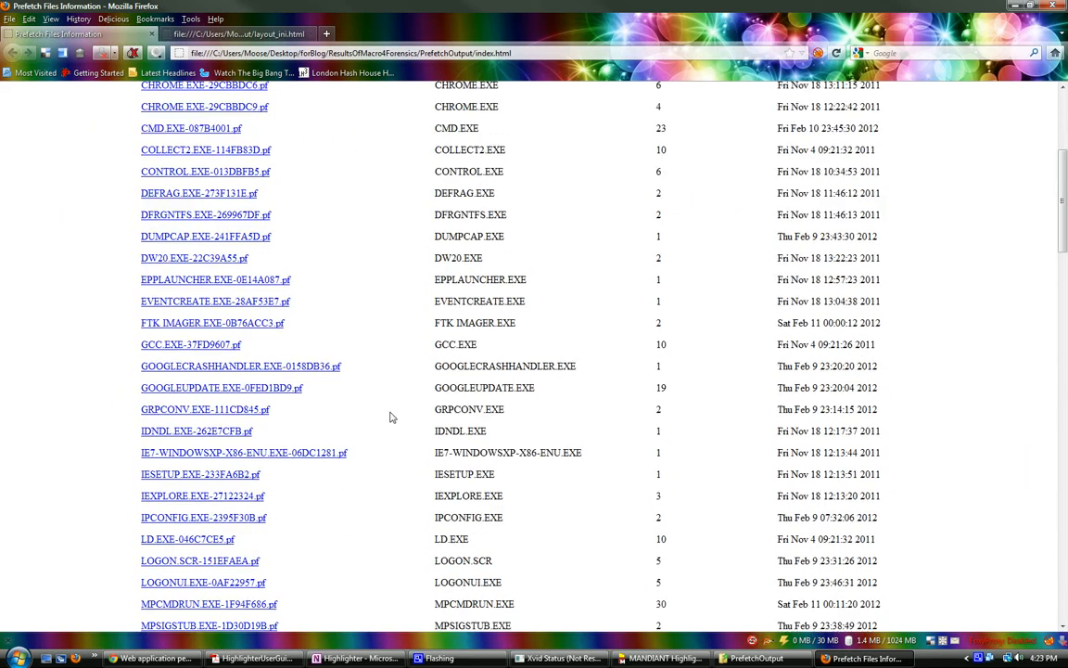
pyautogui.scroll(-5, 390, 417)
pyautogui.scroll(-1, 403, 412)
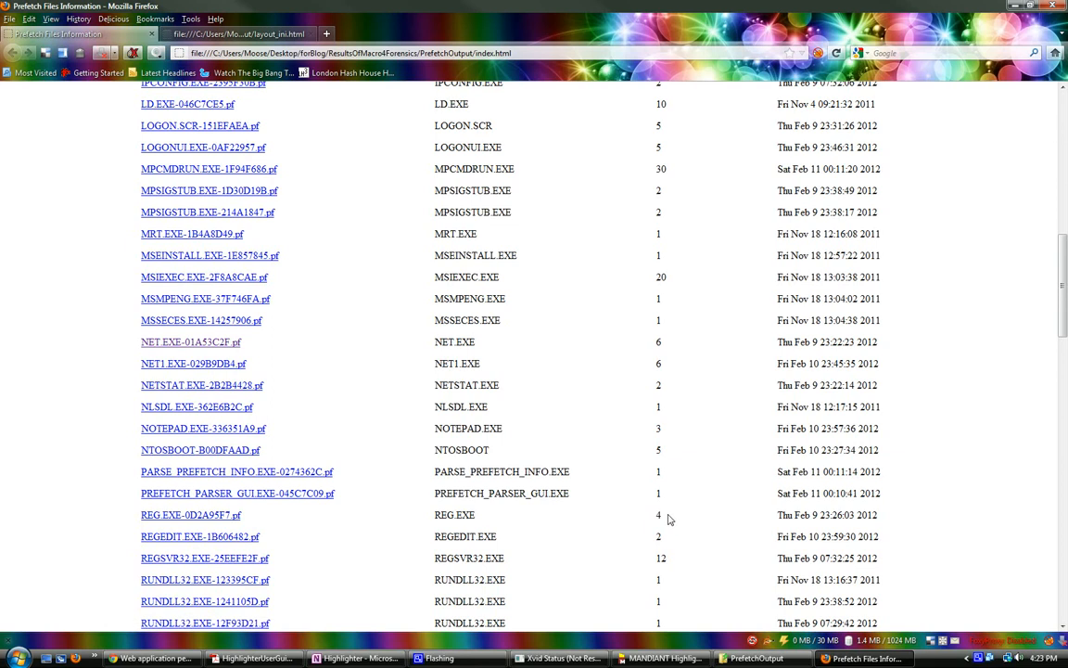
pyautogui.moveTo(781, 522); pyautogui.dragTo(876, 522)
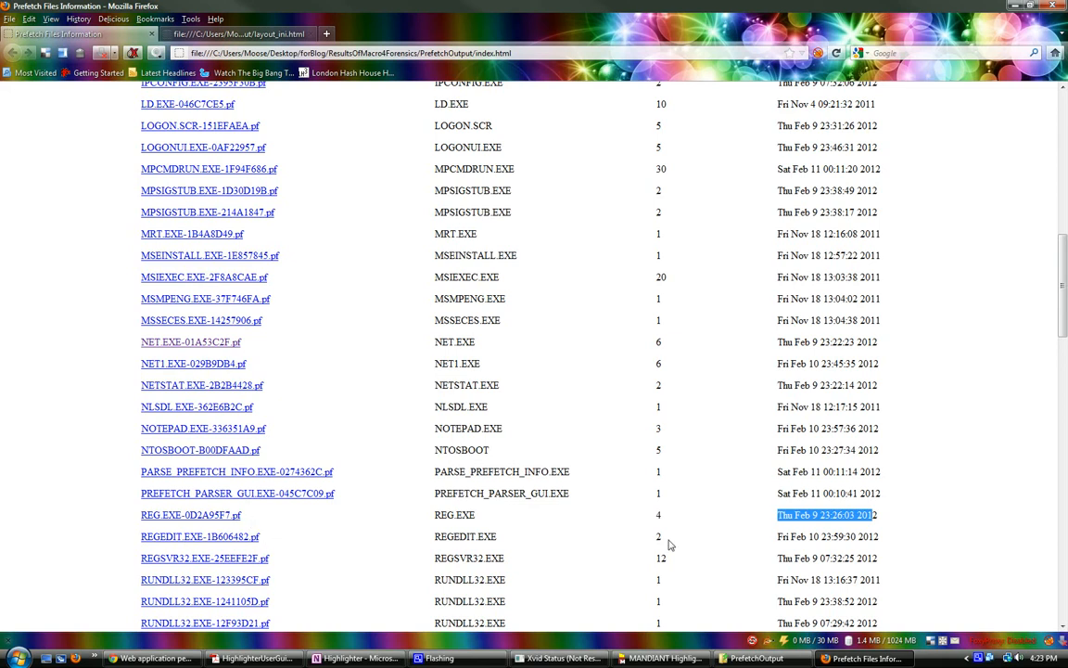
pyautogui.moveTo(879, 546); pyautogui.dragTo(151, 547)
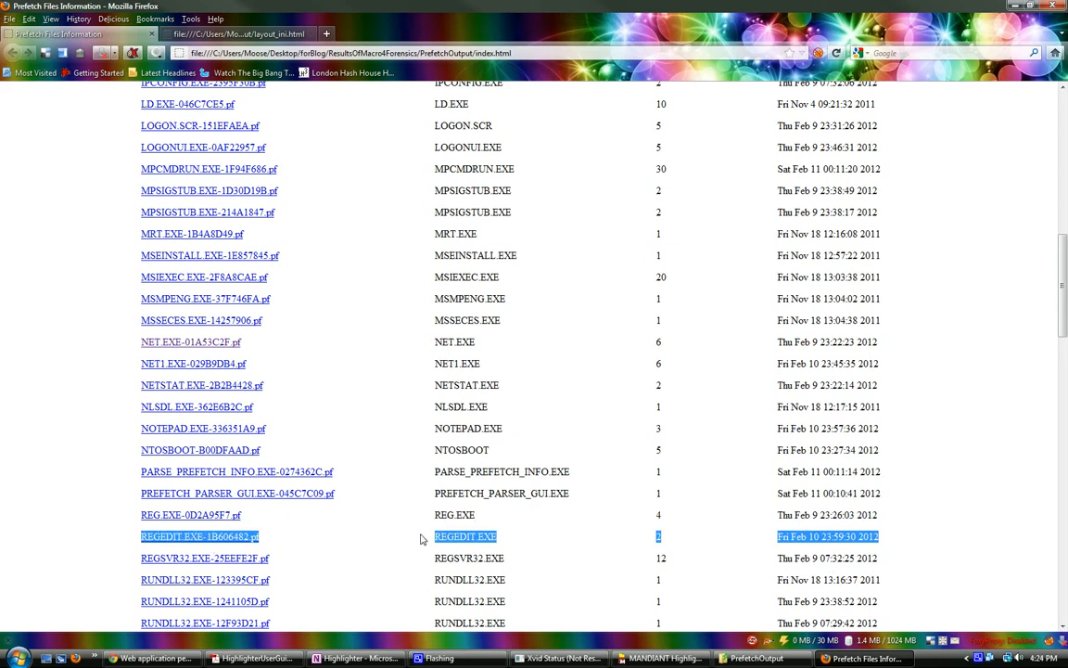
pyautogui.click(367, 540)
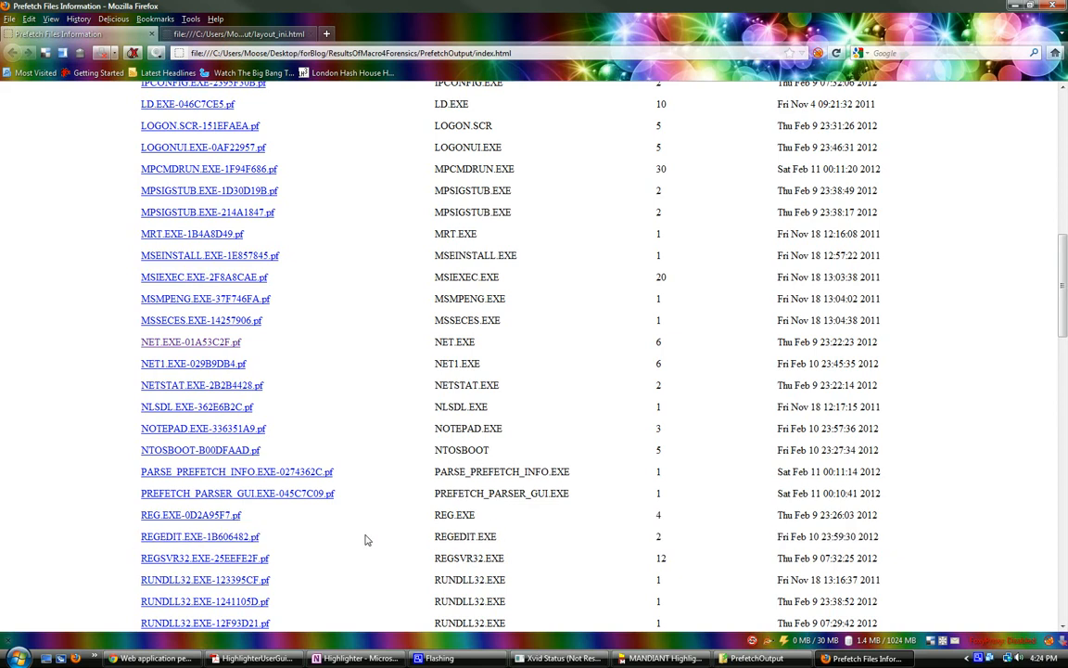
# Step: Highlight the NET.EXE, NET1.EXE and NETSTAT.EXE rows in the index to compare their run counts and times
pyautogui.scroll(5, 367, 540)
pyautogui.scroll(5, 366, 540)
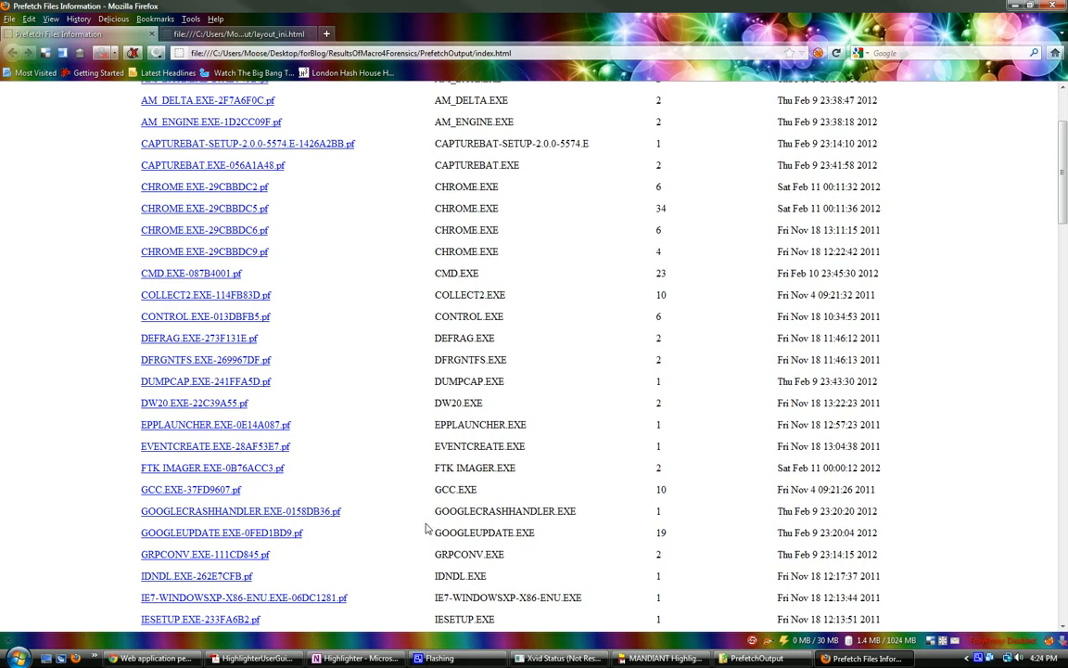
pyautogui.scroll(-8, 422, 524)
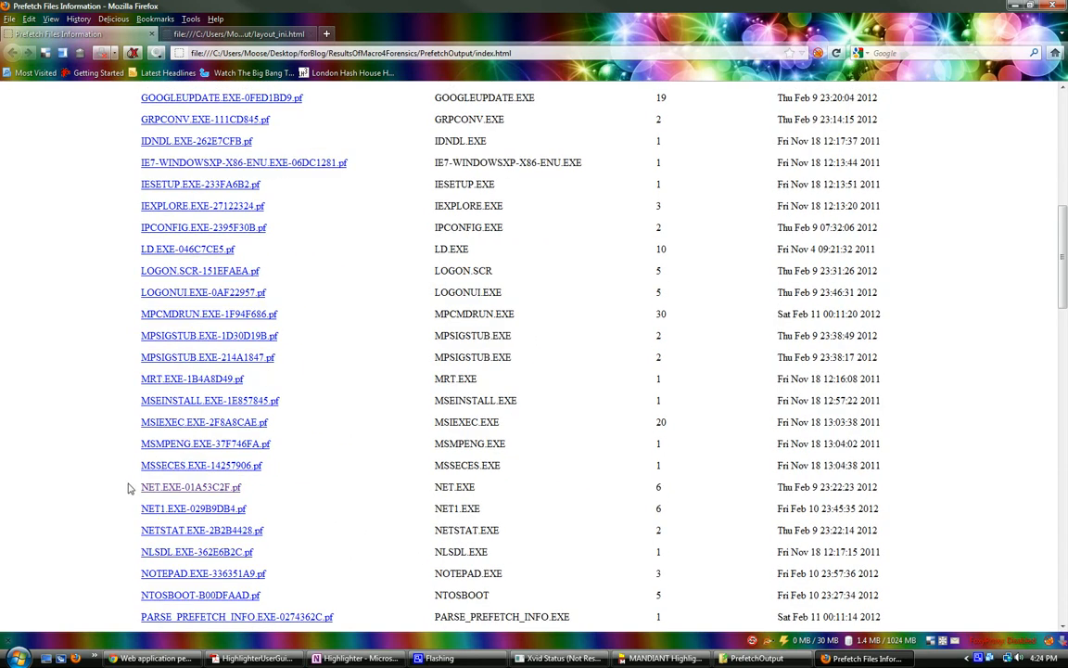
pyautogui.moveTo(134, 488); pyautogui.dragTo(886, 547)
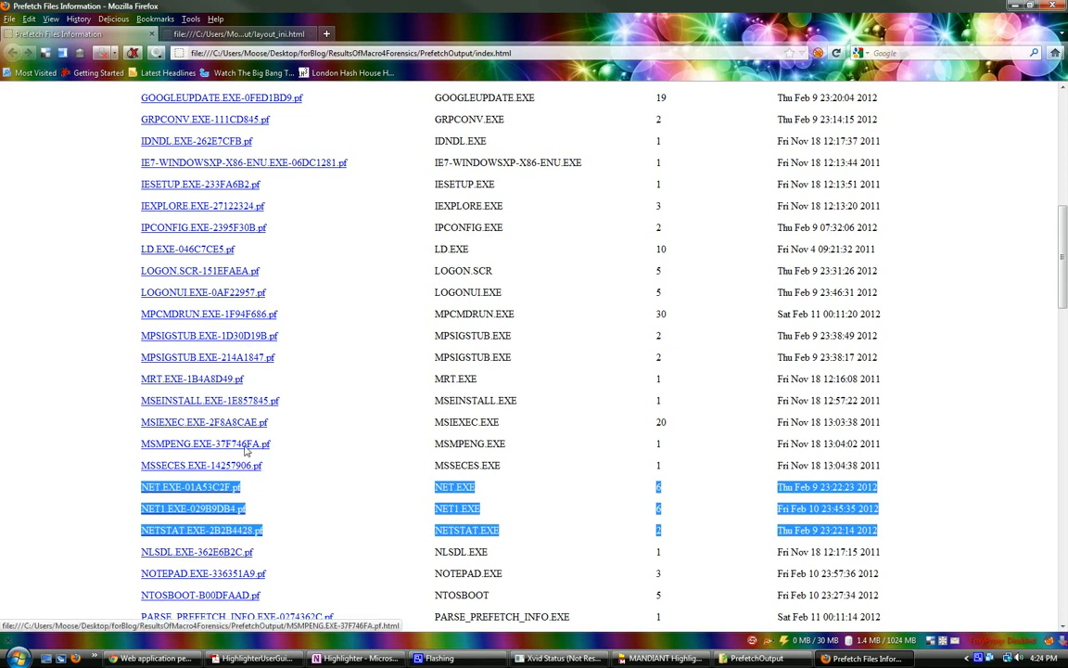
# Step: Find the SYSTEMINFO.EXE entry further down the index and highlight its row to check when it ran
pyautogui.scroll(-4, 246, 448)
pyautogui.scroll(-20, 246, 450)
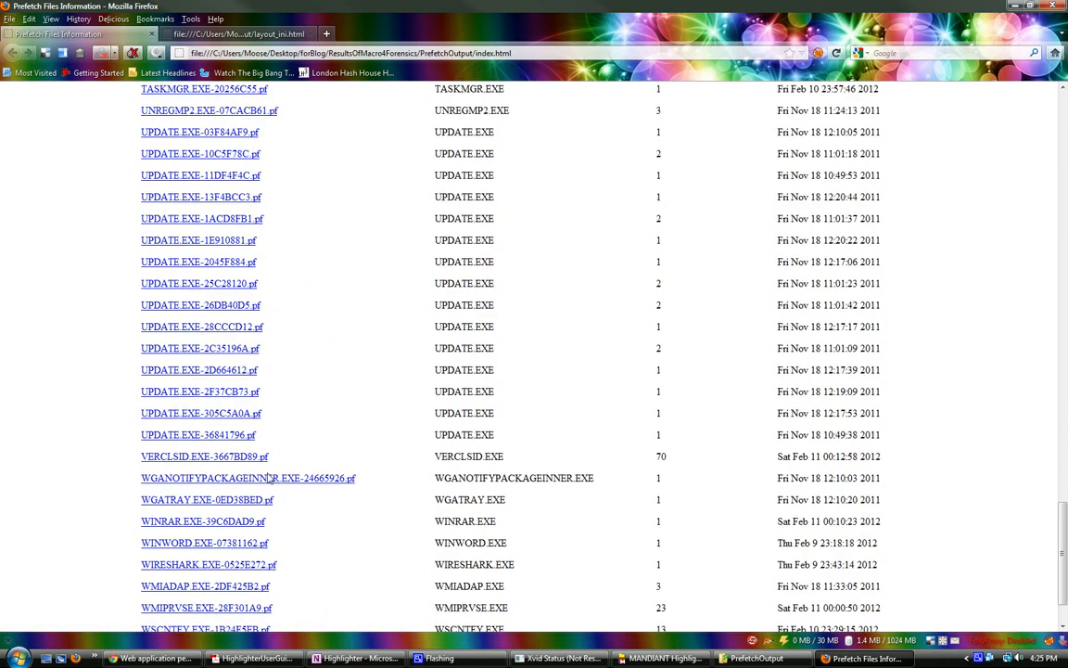
pyautogui.scroll(-2, 269, 482)
pyautogui.scroll(5, 269, 480)
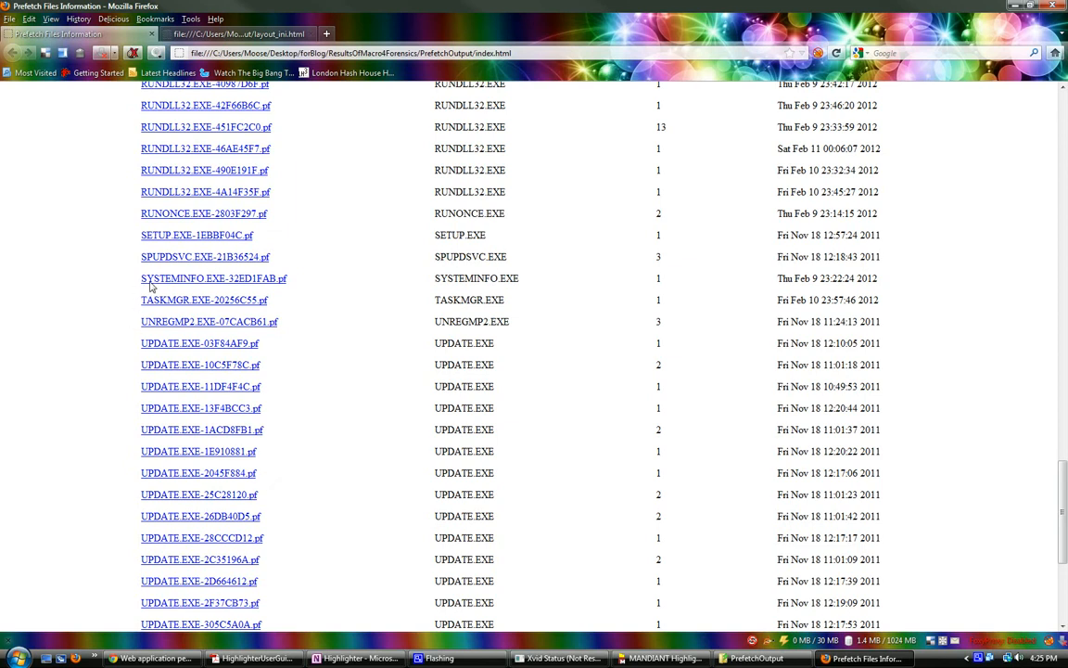
pyautogui.moveTo(130, 280); pyautogui.dragTo(910, 287)
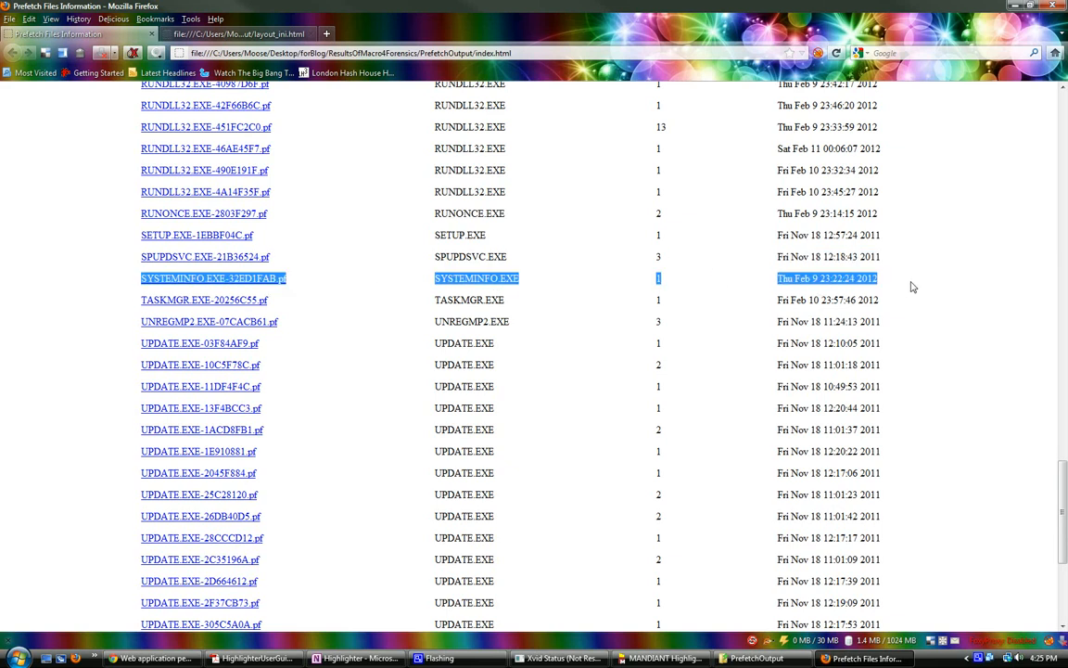
# Step: Open the SYSTEMINFO.EXE-32ED1FAB.pf report and review the load paths and file names through to the end of its list
pyautogui.click(204, 281)
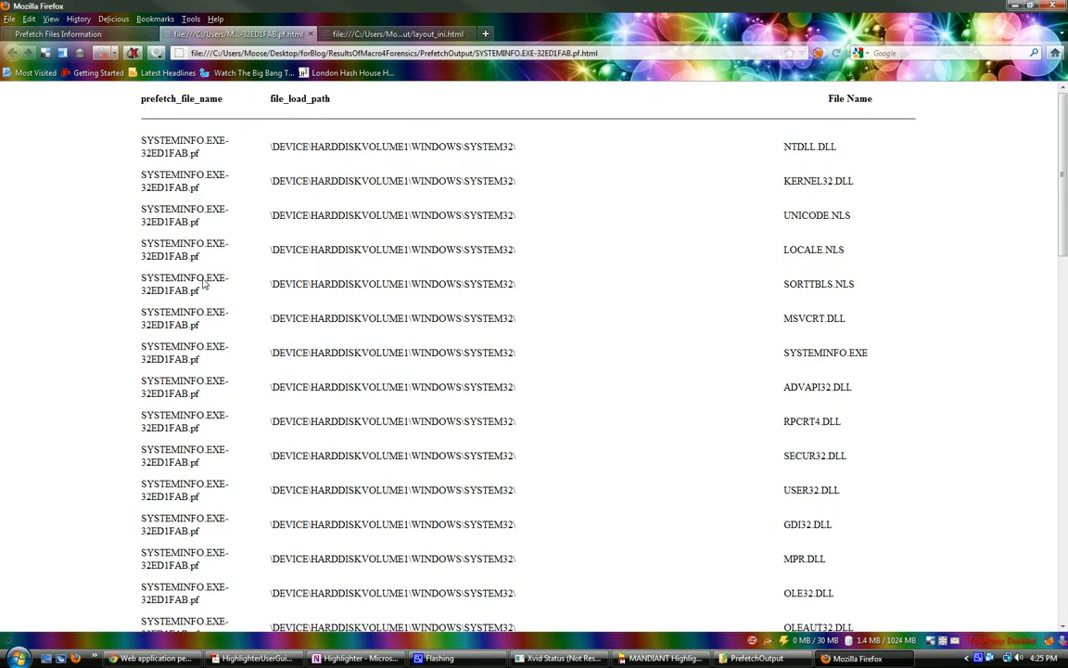
pyautogui.scroll(-2, 735, 341)
pyautogui.scroll(-20, 983, 377)
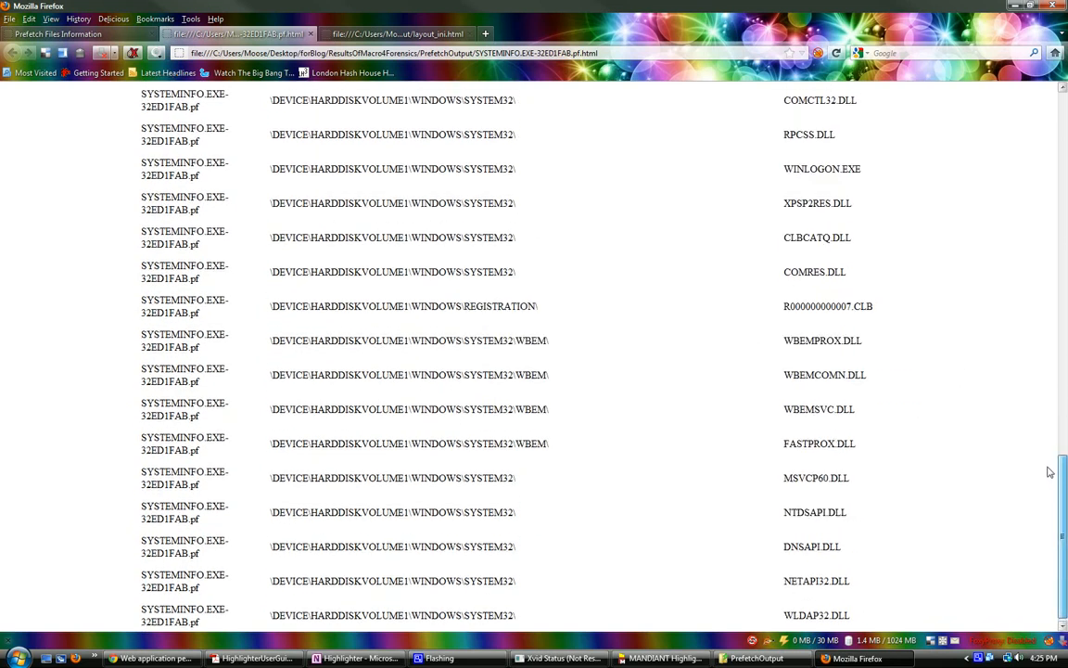
pyautogui.moveTo(1055, 461); pyautogui.dragTo(1060, 115)
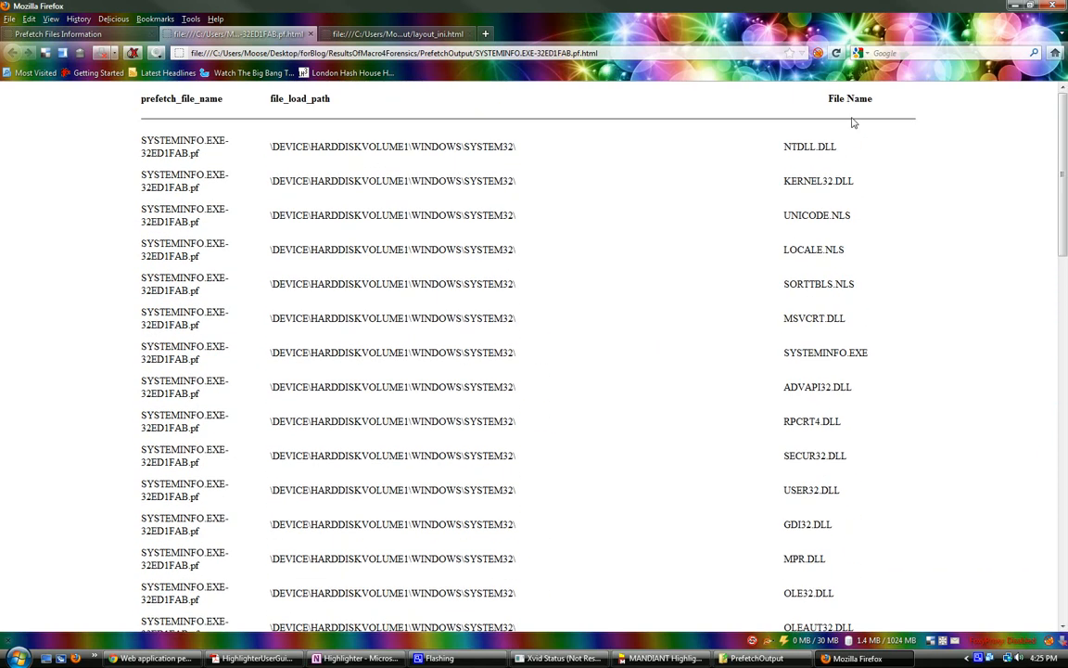
# Step: Go back to the Prefetch index, open the REG.EXE-0D2A95F7.pf report and review all files it loaded and their paths
pyautogui.click(28, 34)
pyautogui.scroll(20, 181, 263)
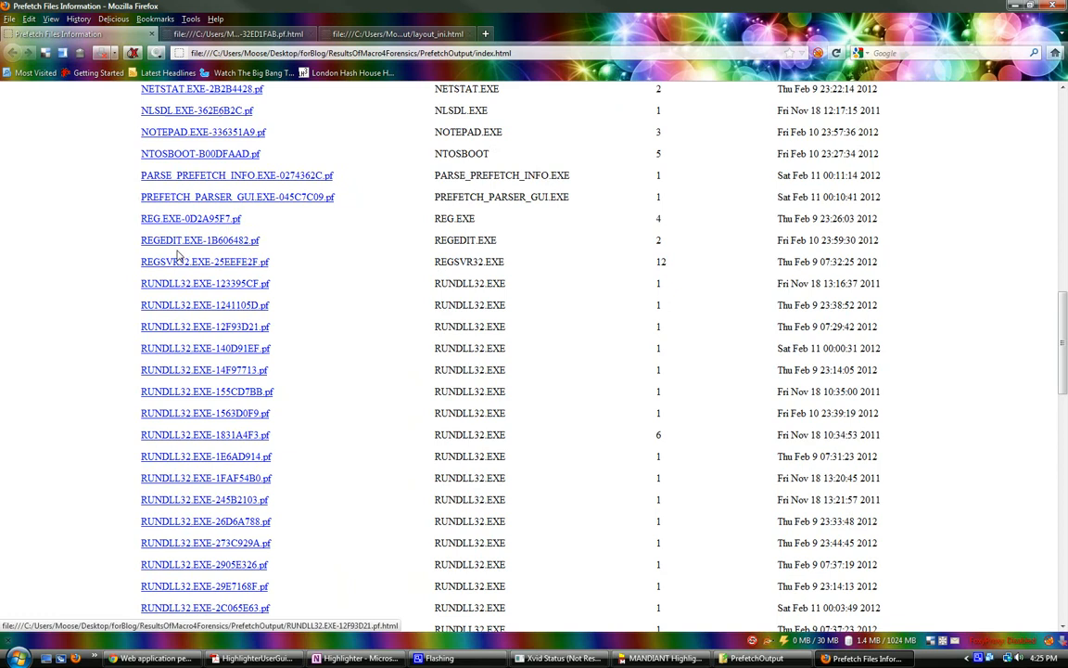
pyautogui.scroll(7, 187, 278)
pyautogui.scroll(-20, 185, 296)
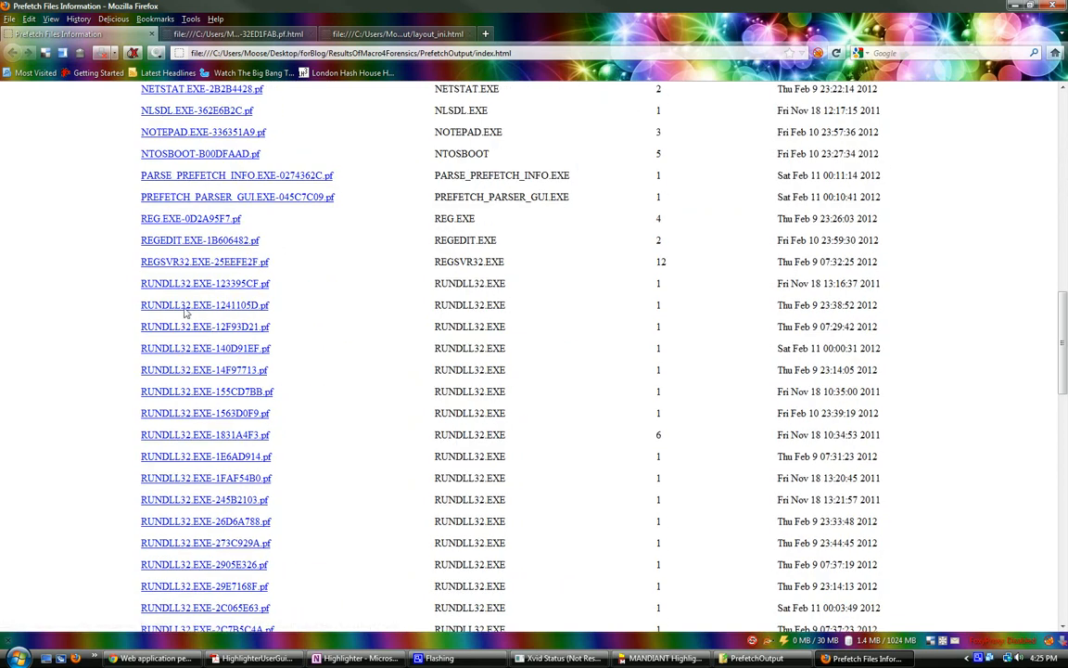
pyautogui.click(156, 216)
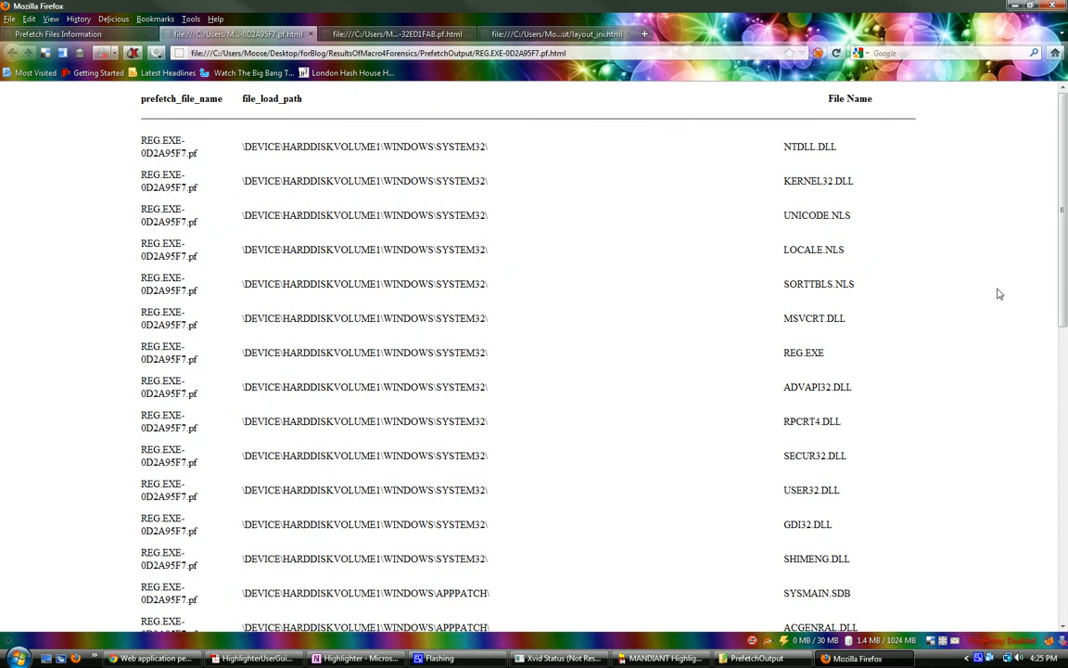
pyautogui.moveTo(1065, 195); pyautogui.dragTo(1045, 502)
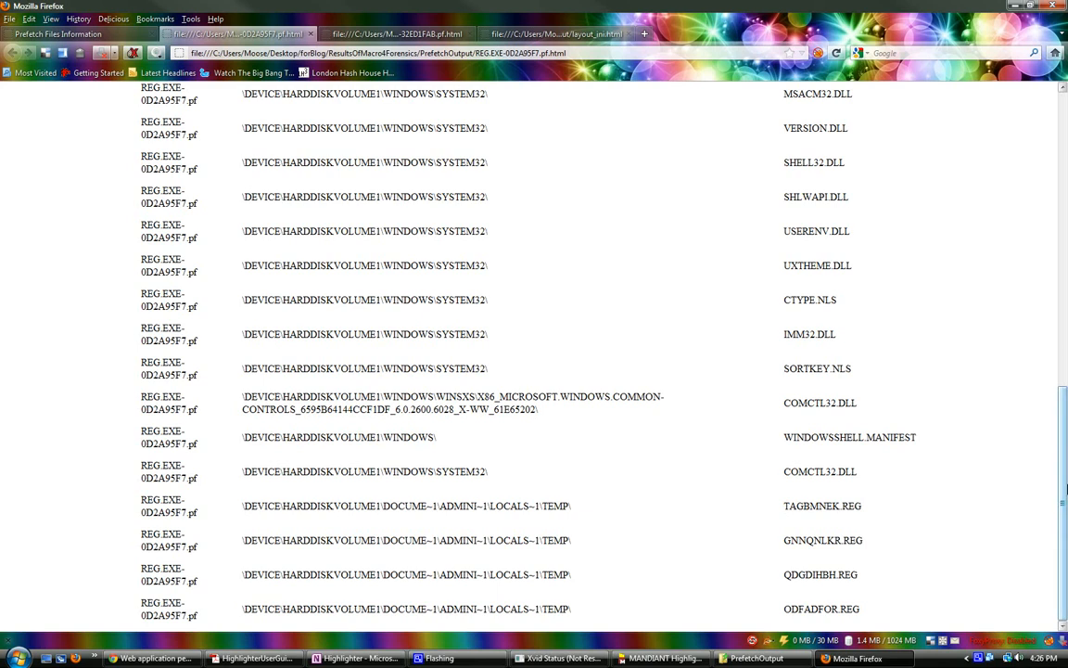
pyautogui.moveTo(1064, 488); pyautogui.dragTo(1065, 190)
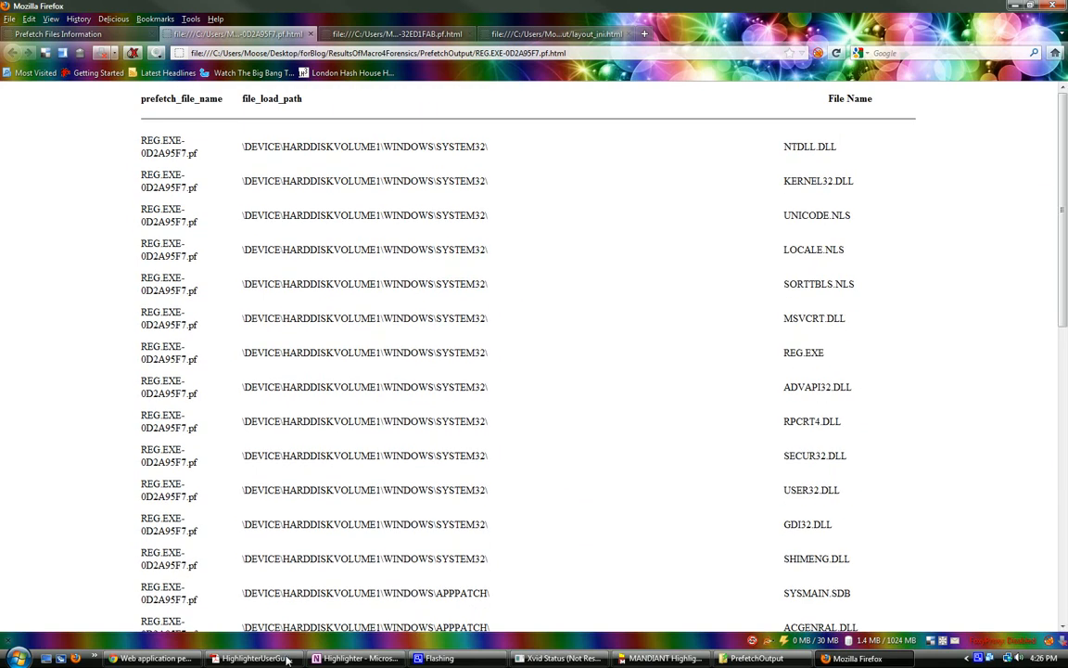
pyautogui.moveTo(434, 660)
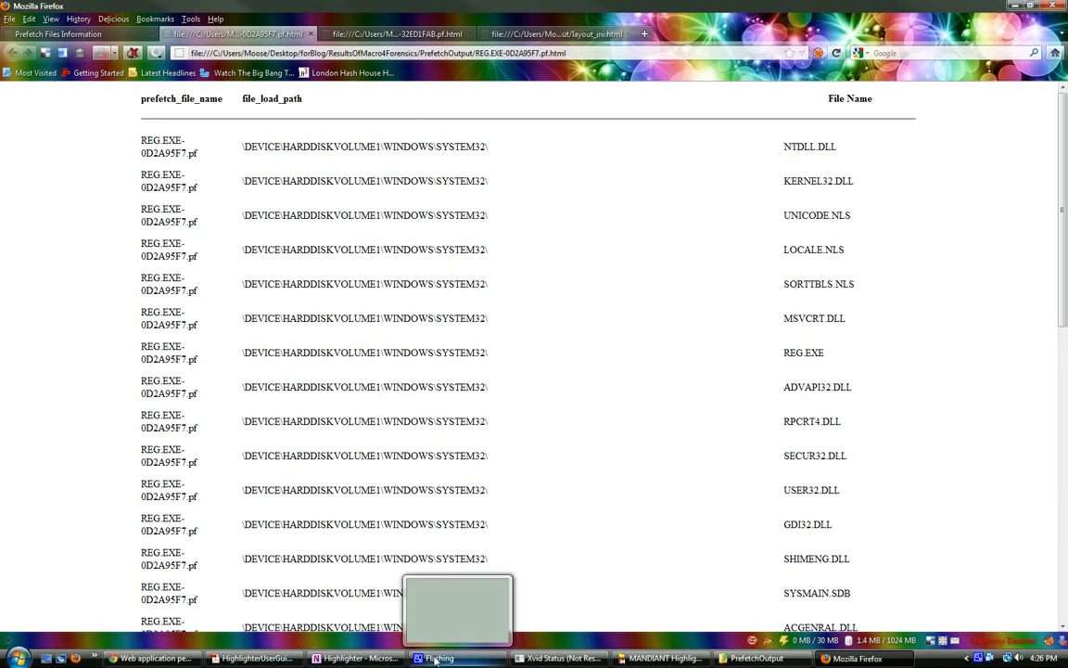